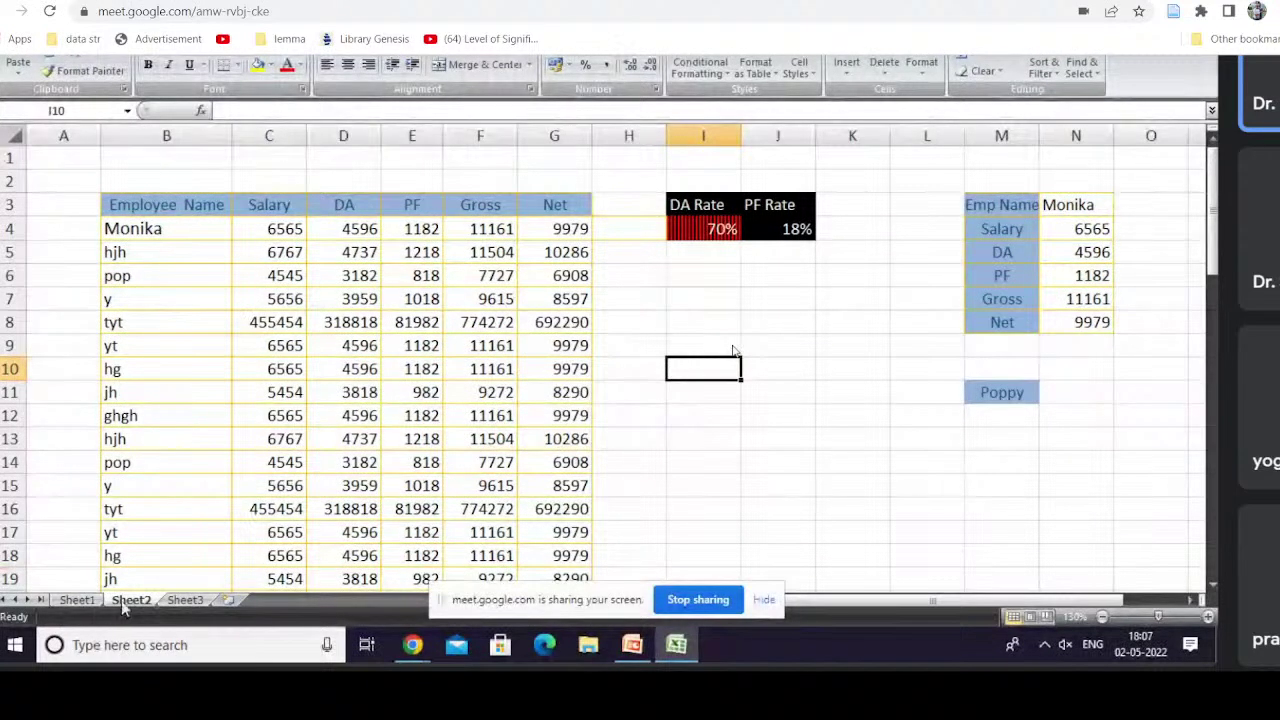
Step: Browse Sheet1, Sheet2 and Sheet3, ending on the Sheet2 salary table
{"action": "left_click", "coordinate": [184, 601]}
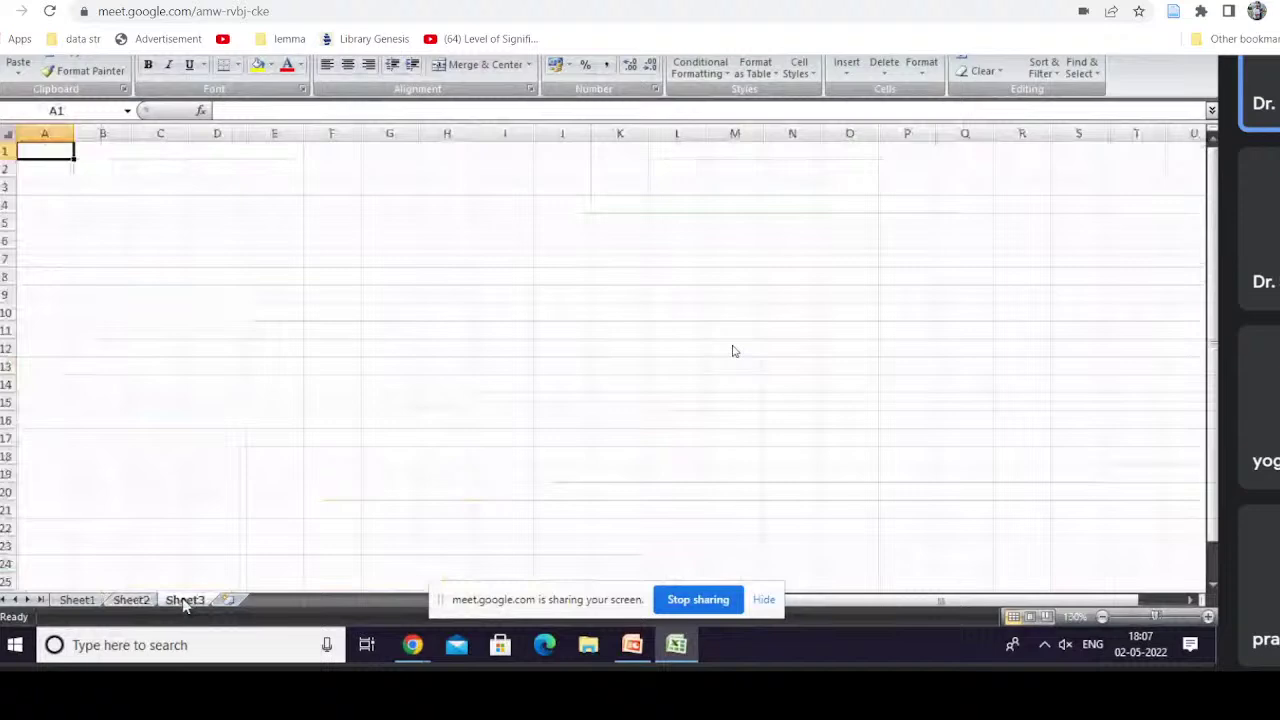
{"action": "left_click", "coordinate": [80, 600]}
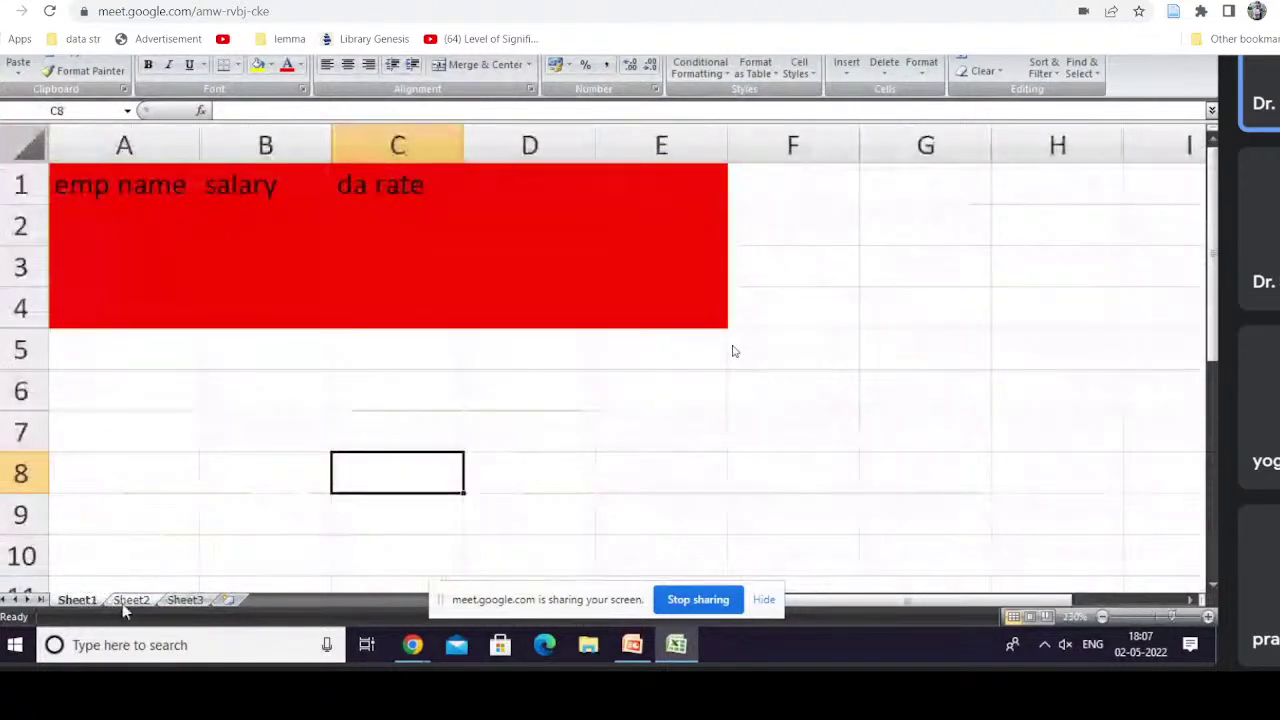
{"action": "left_click", "coordinate": [122, 603]}
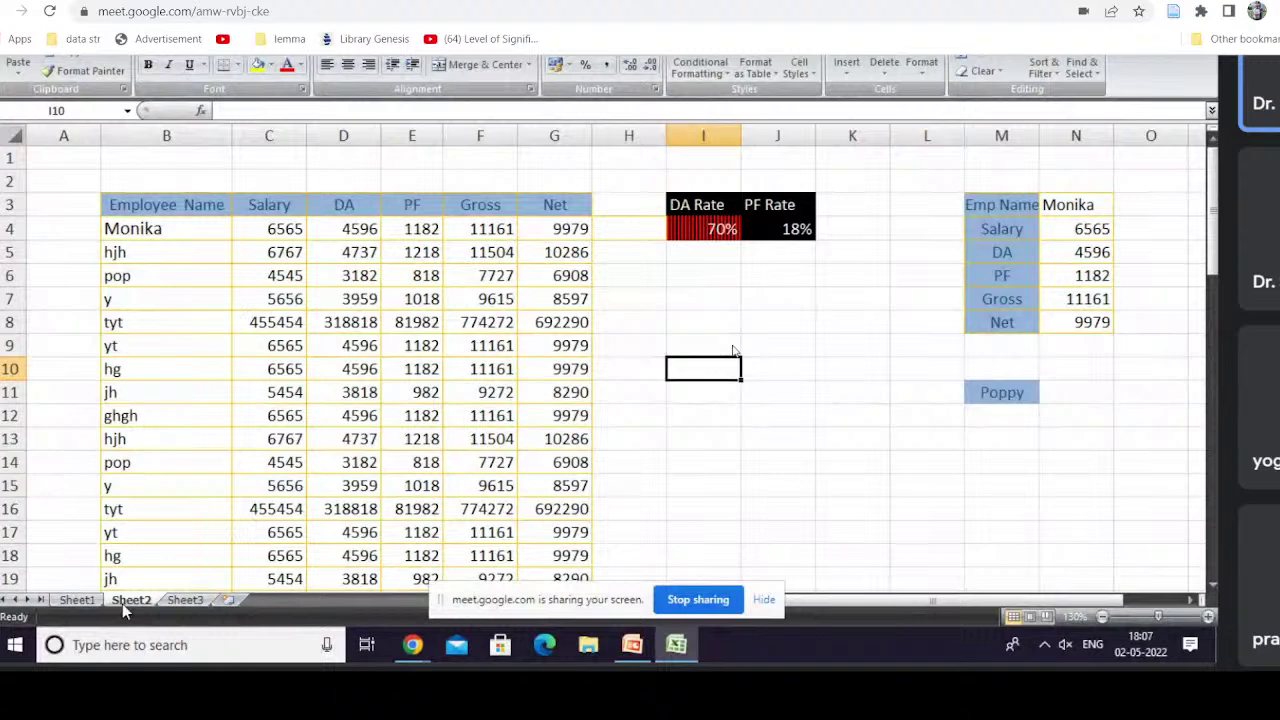
{"action": "key", "text": "ctrl+Page_Up"}
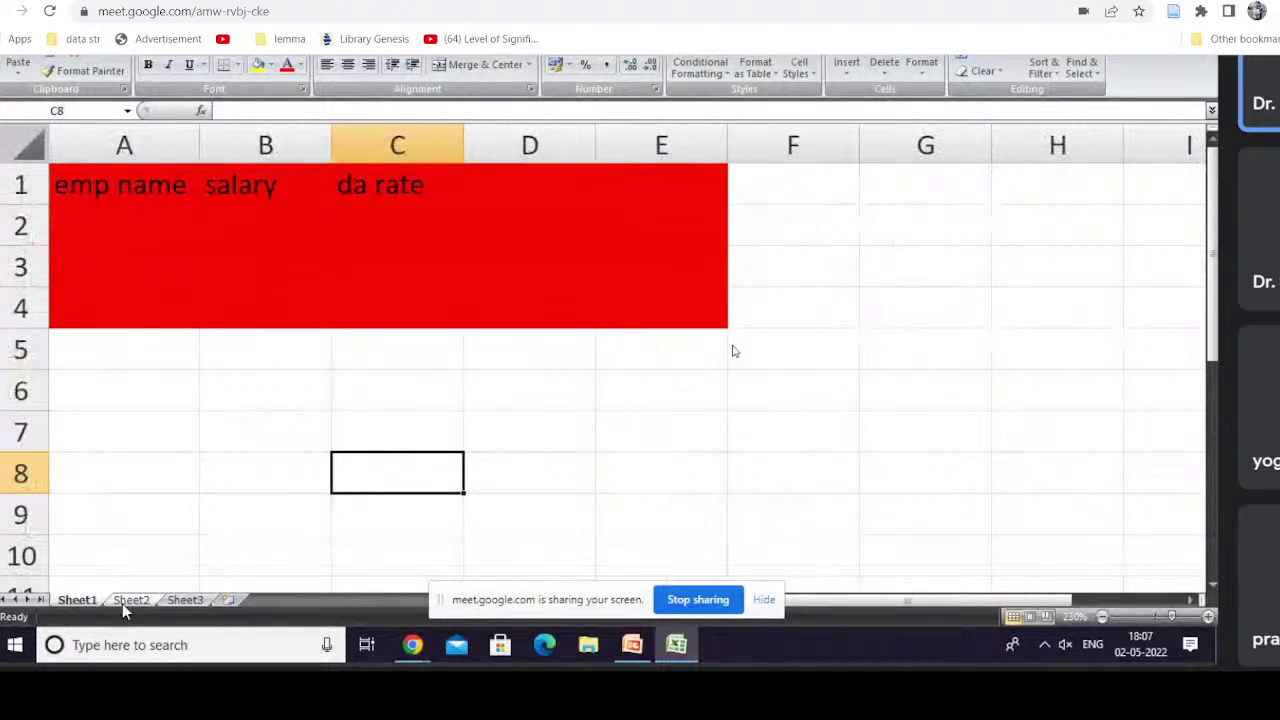
{"action": "left_click", "coordinate": [122, 603]}
{"action": "key", "text": "ctrl+Page_Up"}
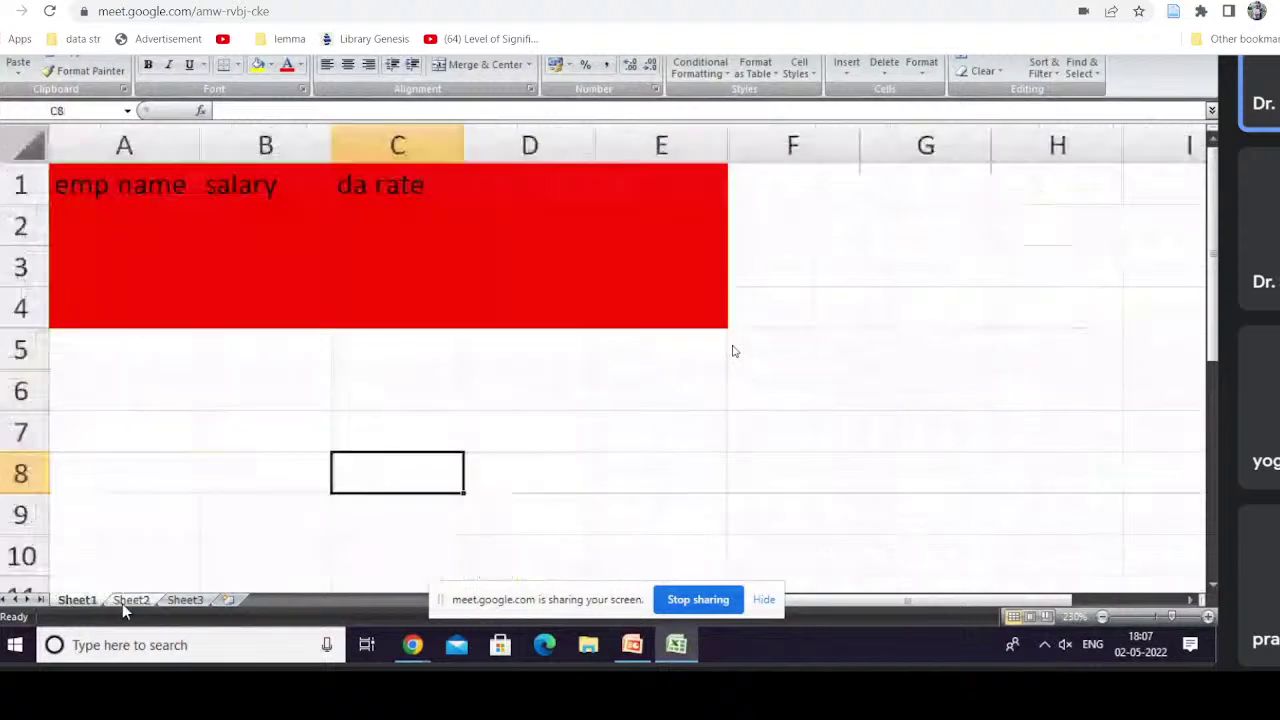
{"action": "key", "text": "ctrl+Page_Down"}
{"action": "key", "text": "ctrl+Page_Down"}
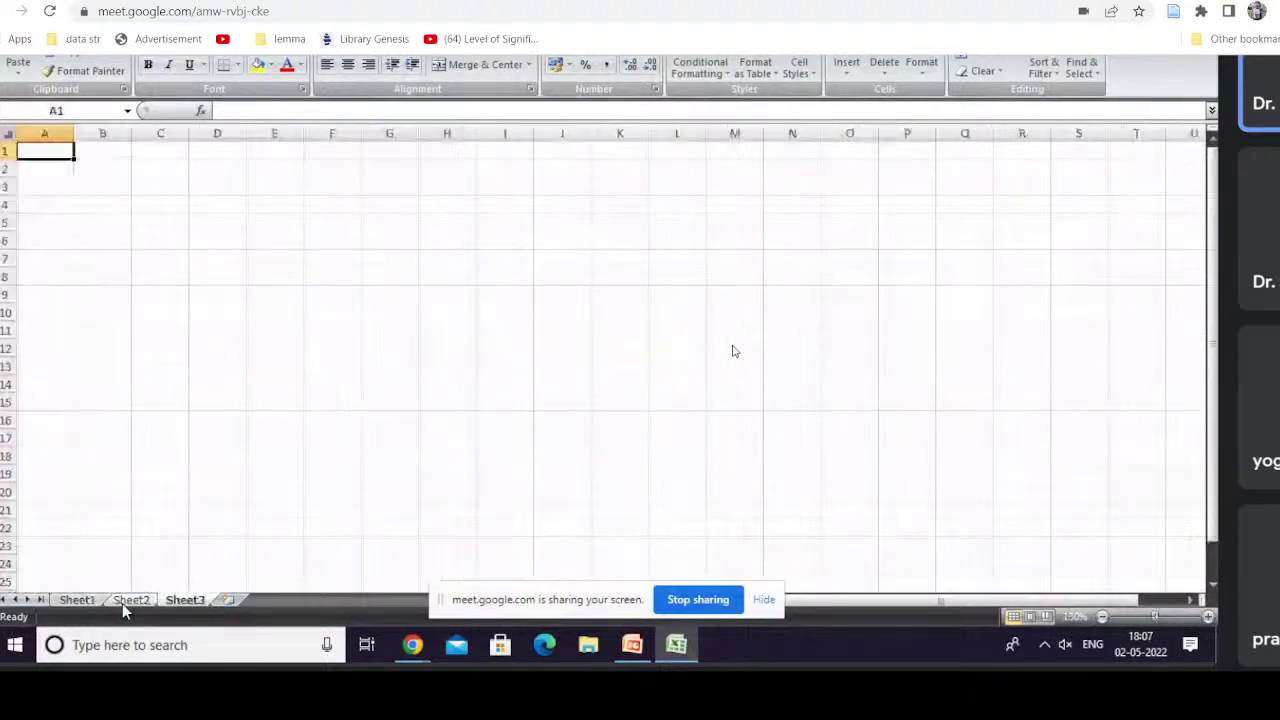
{"action": "key", "text": "ctrl+Page_Up"}
{"action": "key", "text": "ctrl+Page_Up"}
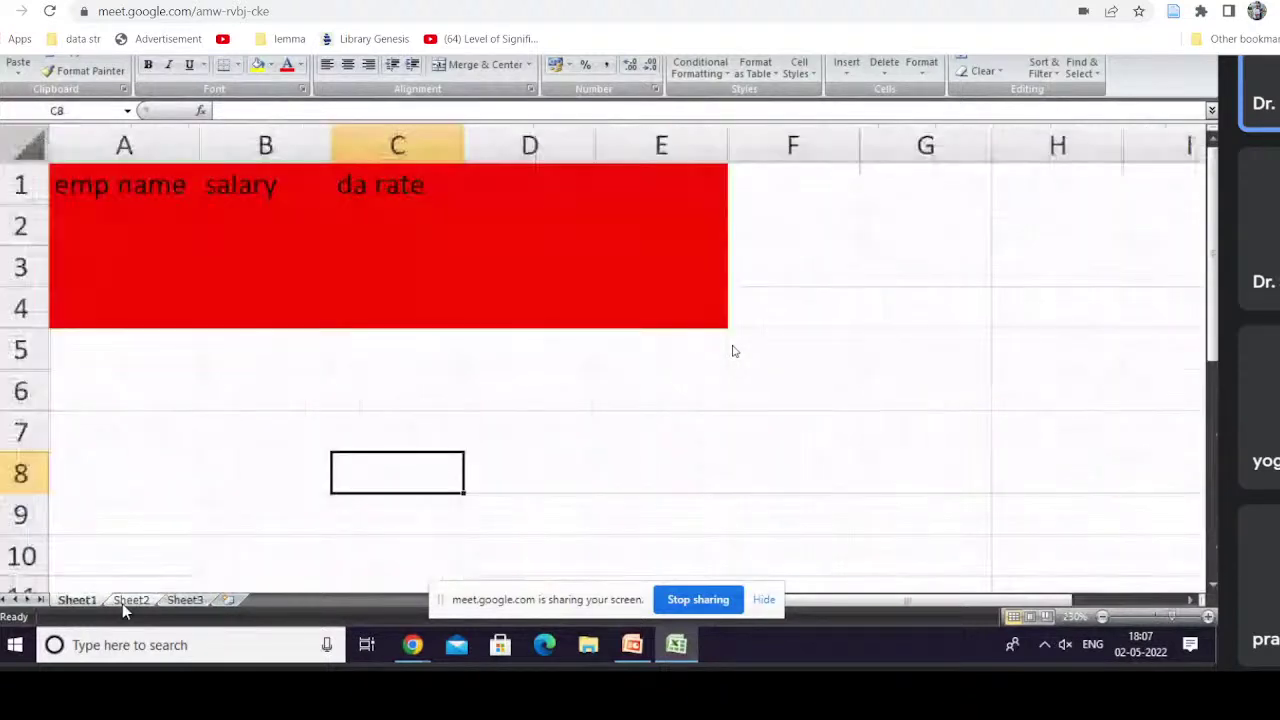
{"action": "key", "text": "ctrl+Page_Down"}
{"action": "key", "text": "ctrl+Page_Down"}
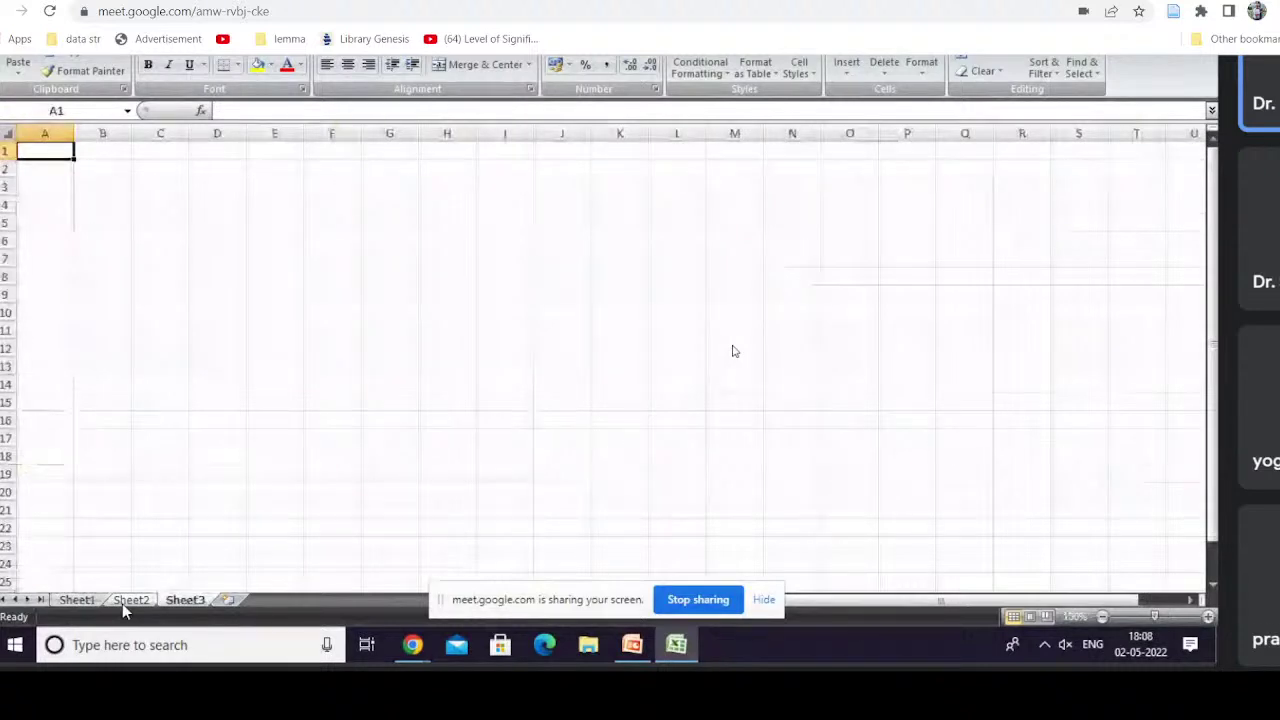
{"action": "key", "text": "ctrl+Page_Up"}
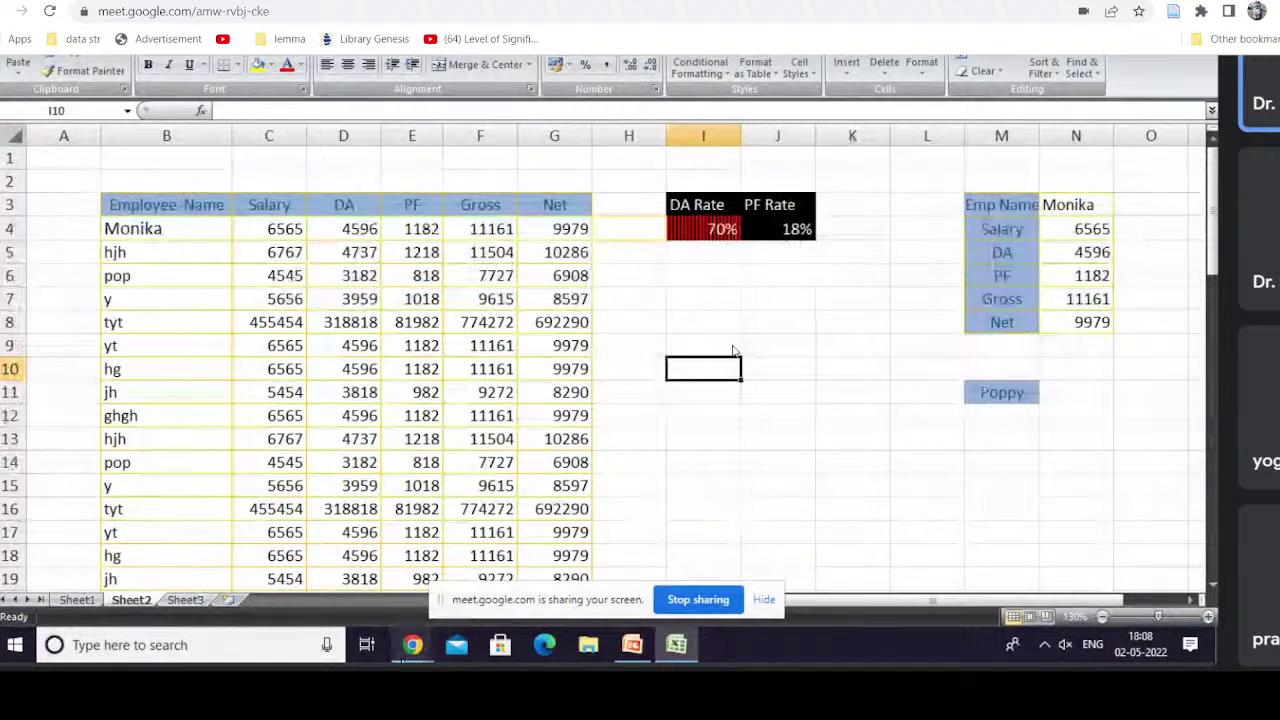
Step: Rename the Sheet2 salary-table worksheet to 'LETS TRY'
{"action": "mouse_move", "coordinate": [412, 645]}
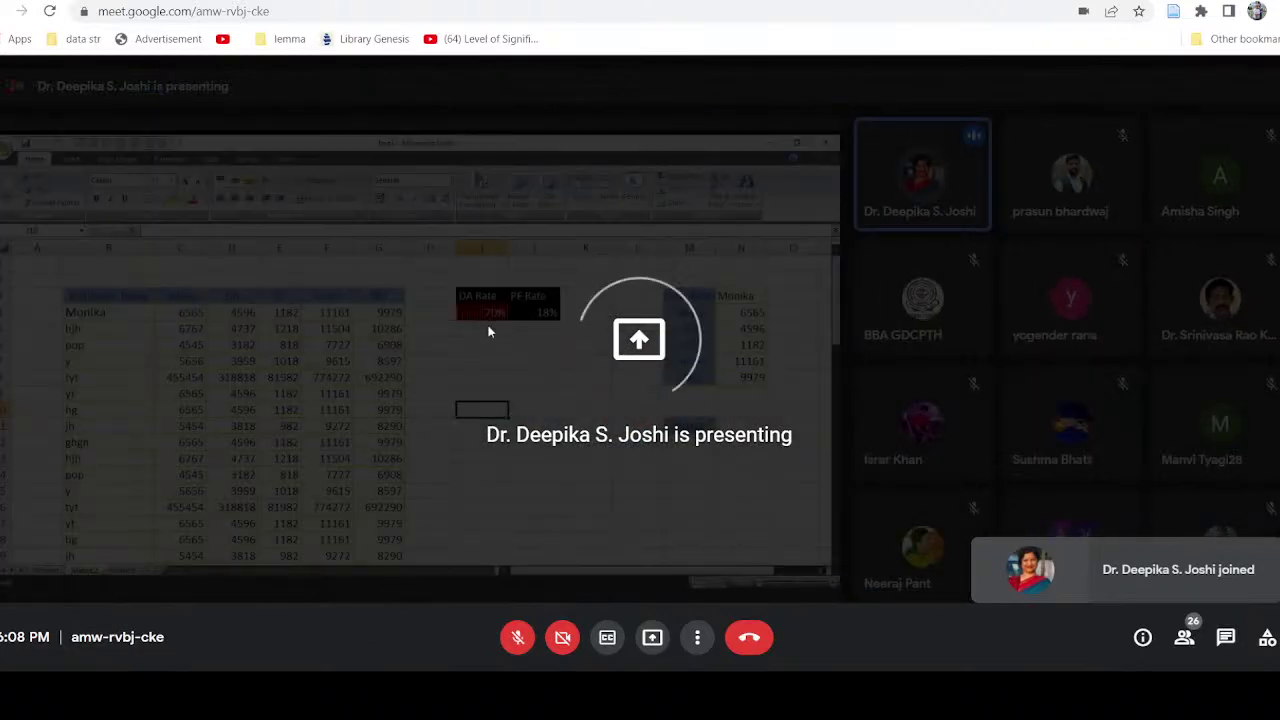
{"action": "scroll", "coordinate": [488, 326], "scroll_direction": "up", "scroll_amount": 5}
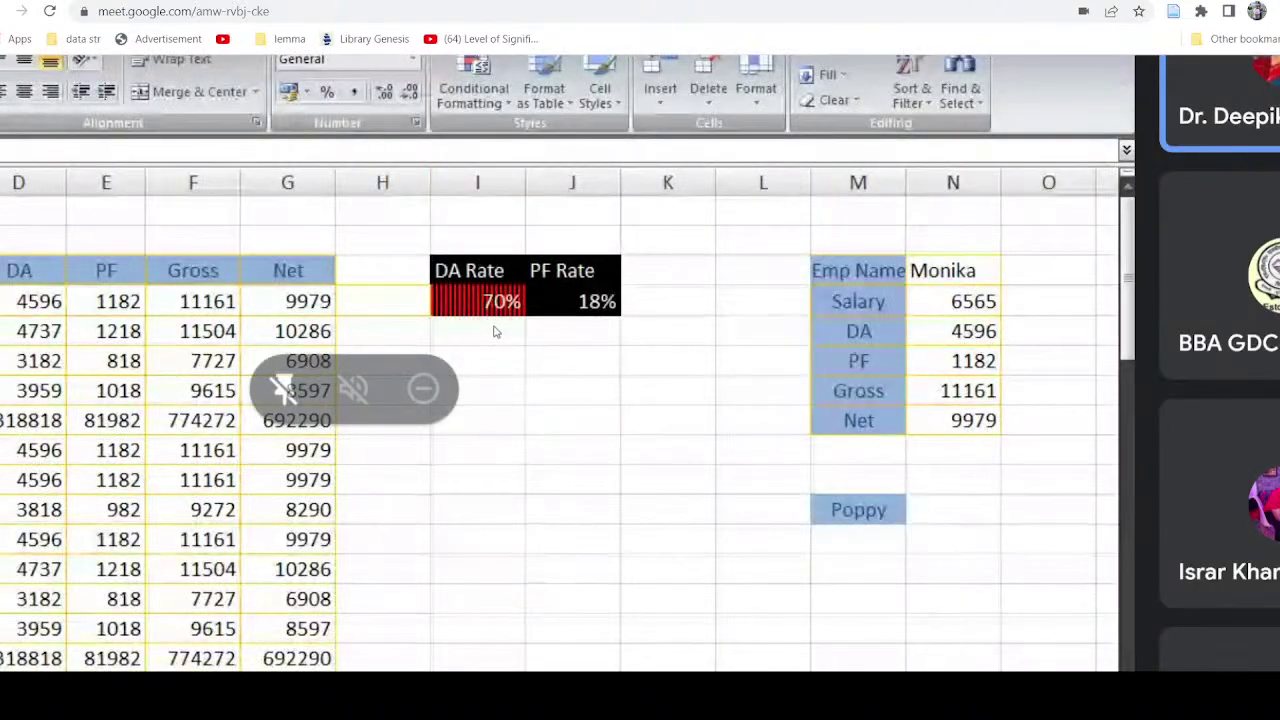
{"action": "scroll", "coordinate": [496, 331], "scroll_direction": "left", "scroll_amount": 1}
{"action": "scroll", "coordinate": [496, 331], "scroll_direction": "up", "scroll_amount": 1}
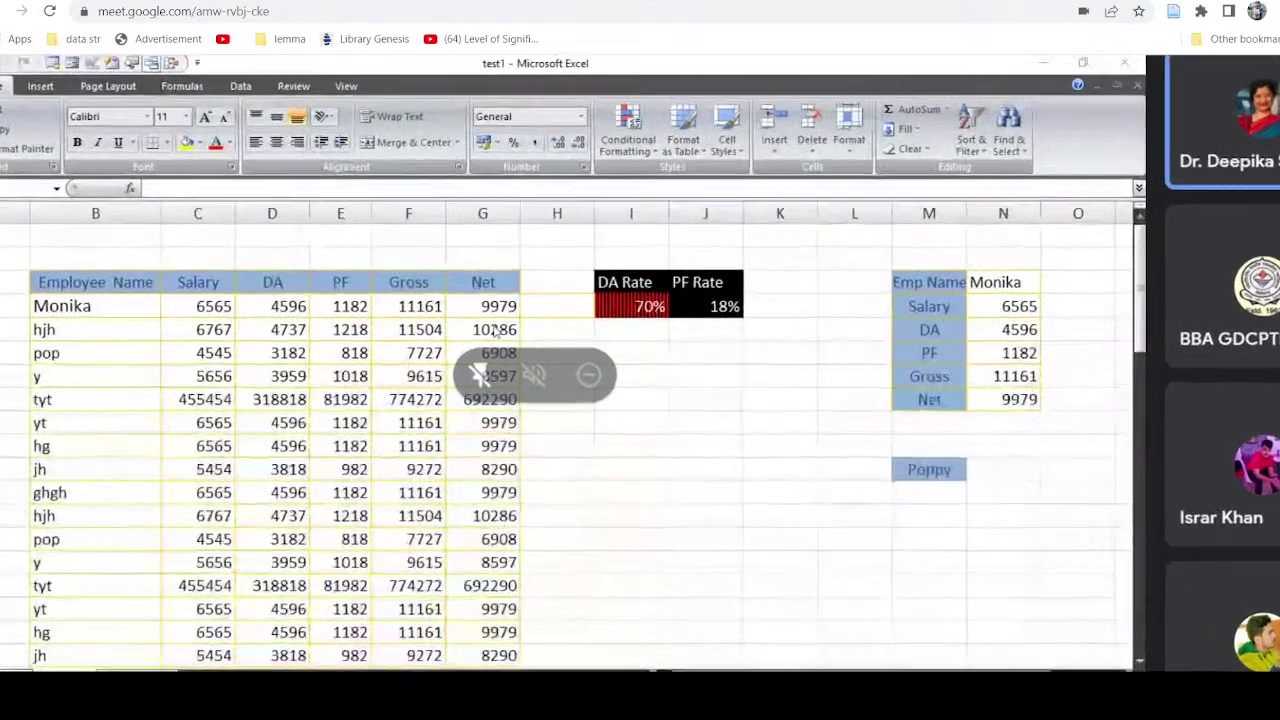
{"action": "scroll", "coordinate": [496, 331], "scroll_direction": "down", "scroll_amount": 2}
{"action": "scroll", "coordinate": [496, 331], "scroll_direction": "down", "scroll_amount": 2}
{"action": "scroll", "coordinate": [496, 331], "scroll_direction": "up", "scroll_amount": 1}
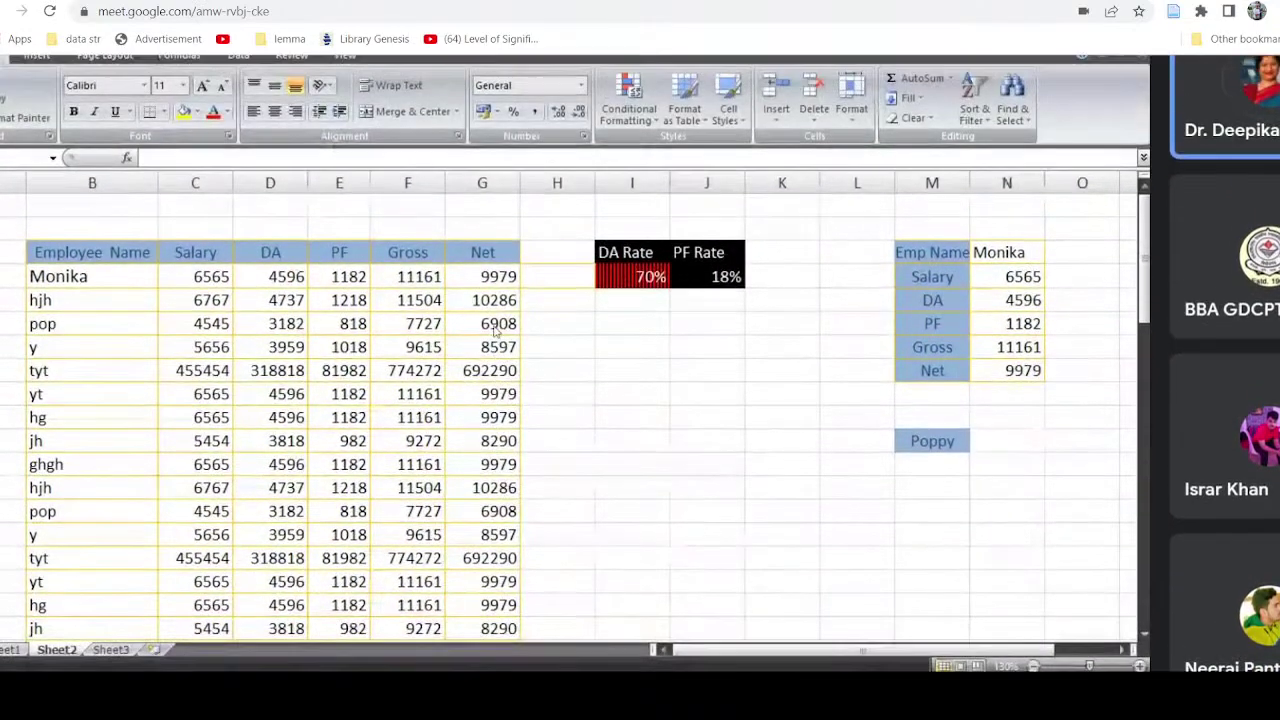
{"action": "scroll", "coordinate": [495, 338], "scroll_direction": "up", "scroll_amount": 1}
{"action": "scroll", "coordinate": [497, 332], "scroll_direction": "down", "scroll_amount": 1}
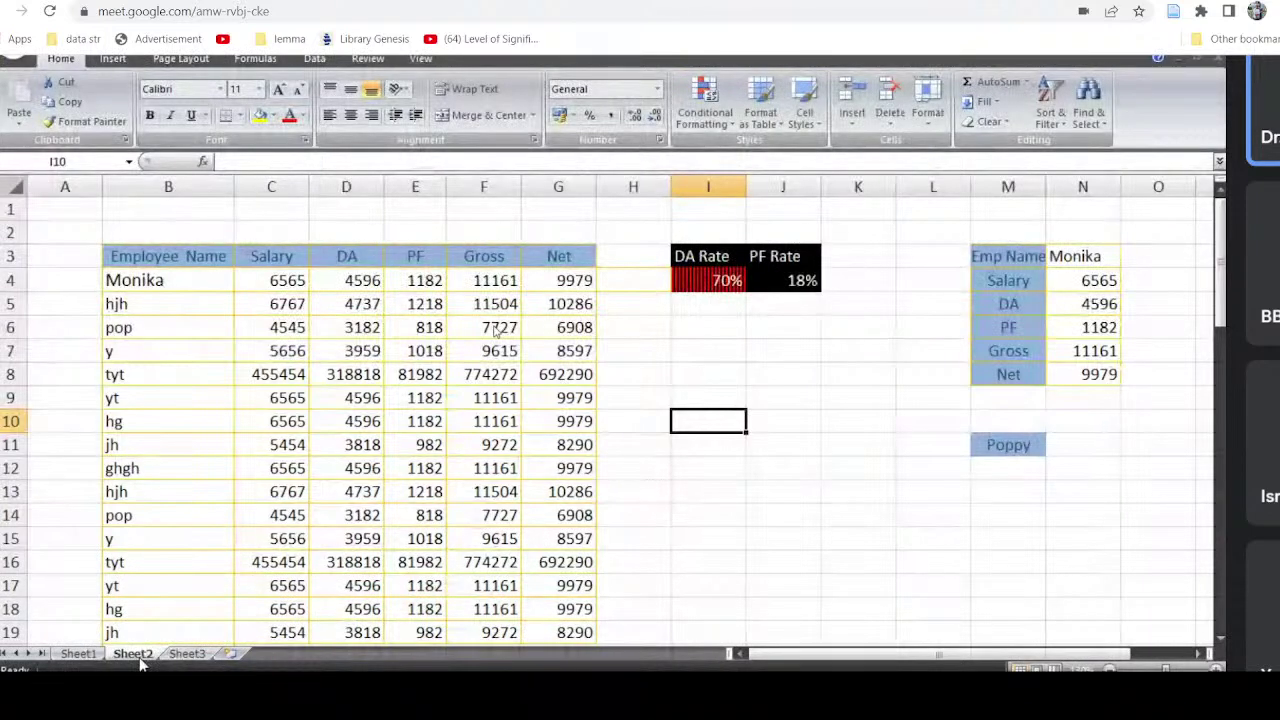
{"action": "right_click", "coordinate": [140, 660]}
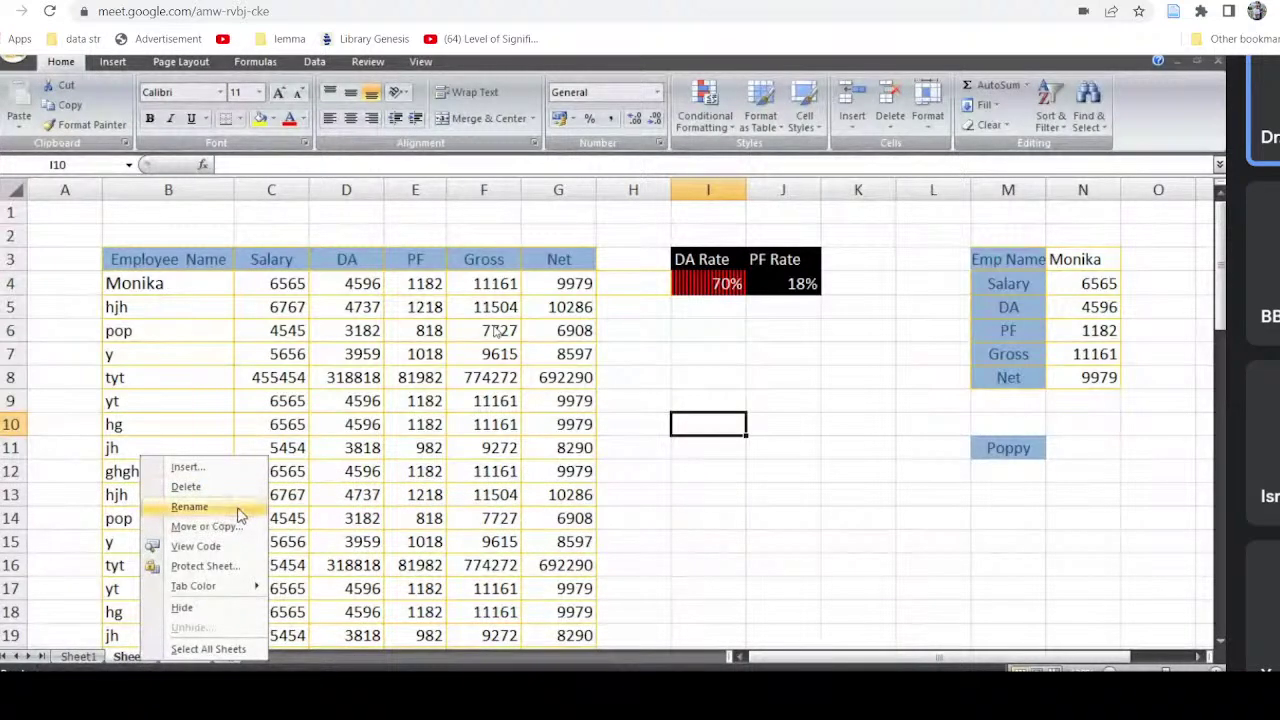
{"action": "left_click", "coordinate": [189, 507]}
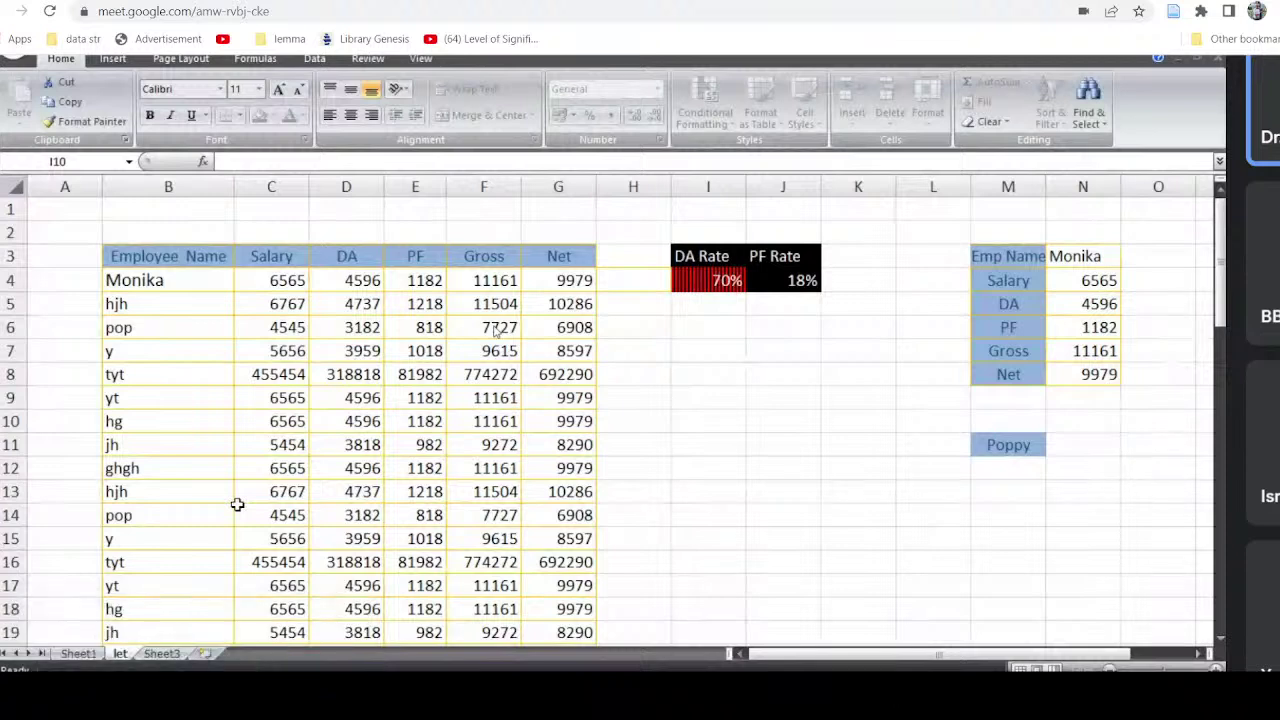
{"action": "type", "text": "LETS"}
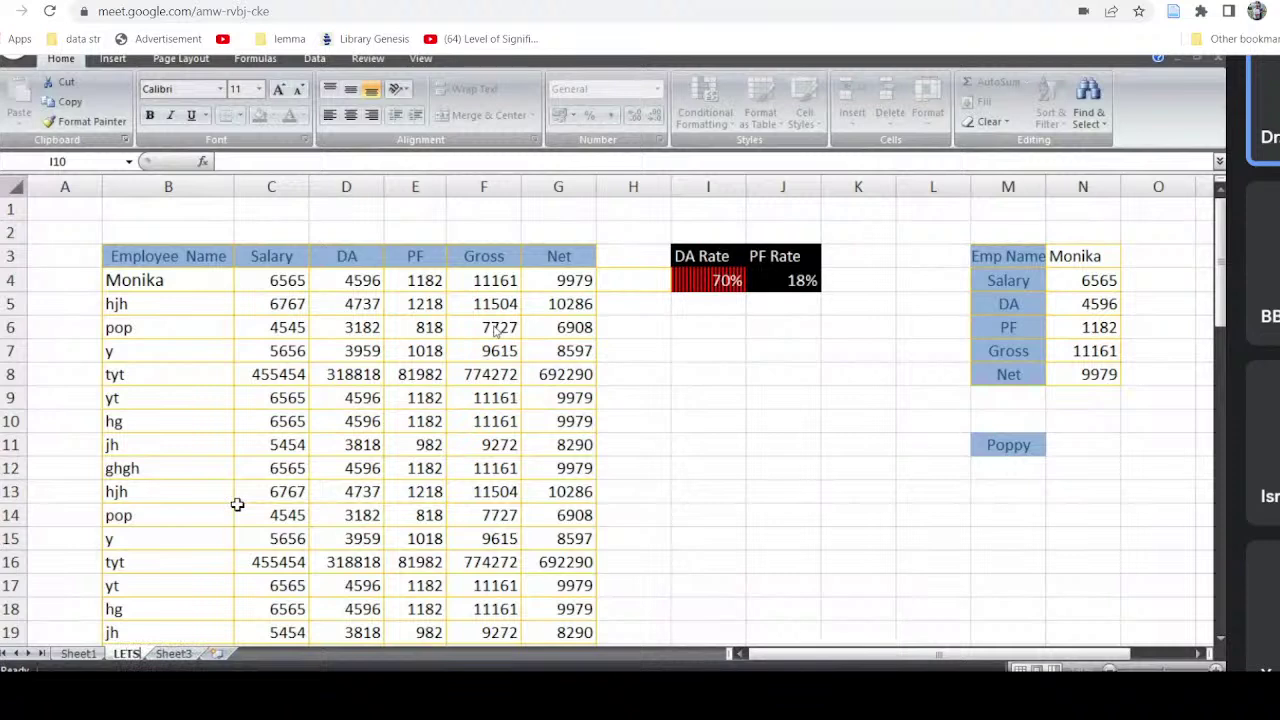
{"action": "type", "text": " TRY"}
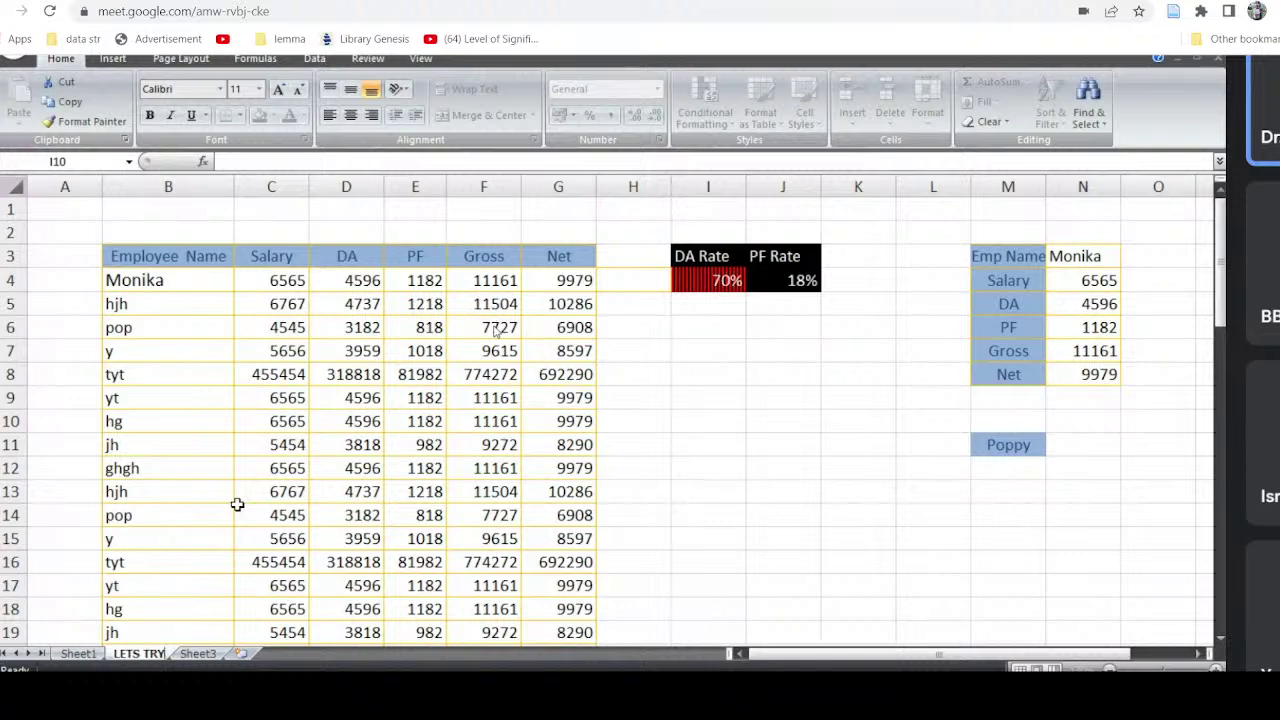
{"action": "key", "text": "Return"}
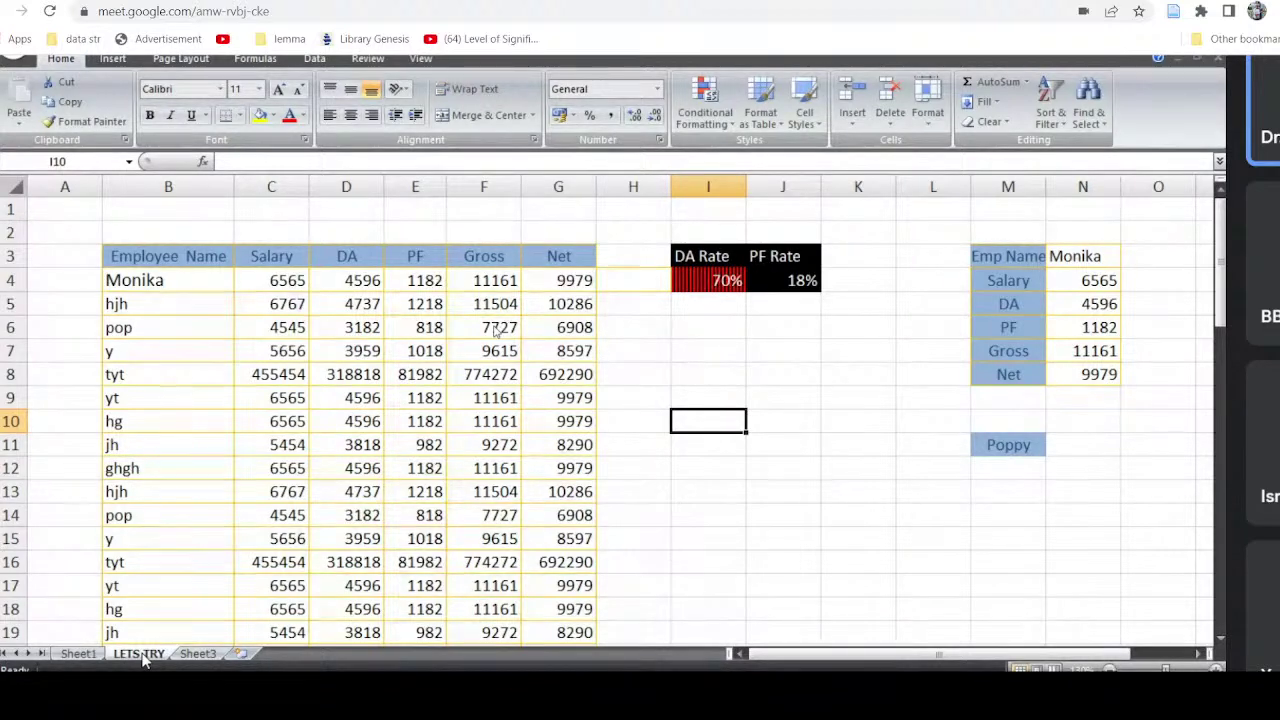
Step: Move the LETS TRY sheet in front of Sheet1 using Move or Copy
{"action": "right_click", "coordinate": [141, 656]}
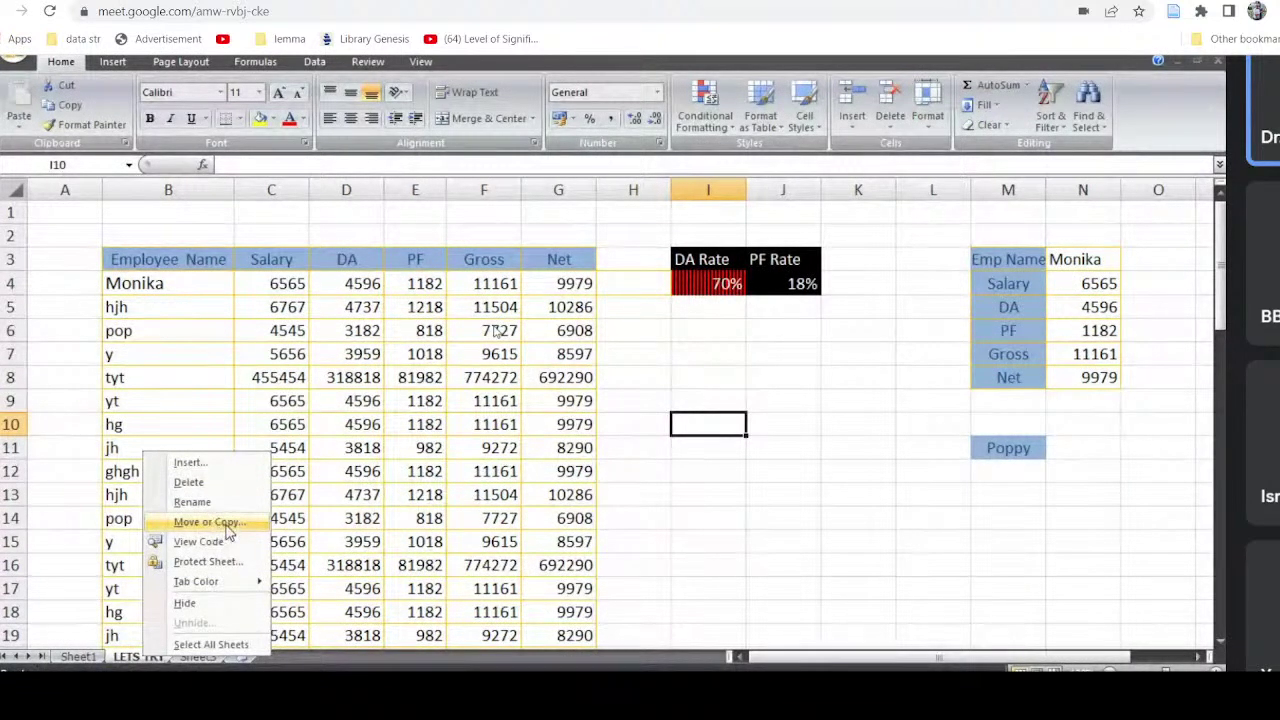
{"action": "left_click", "coordinate": [228, 530]}
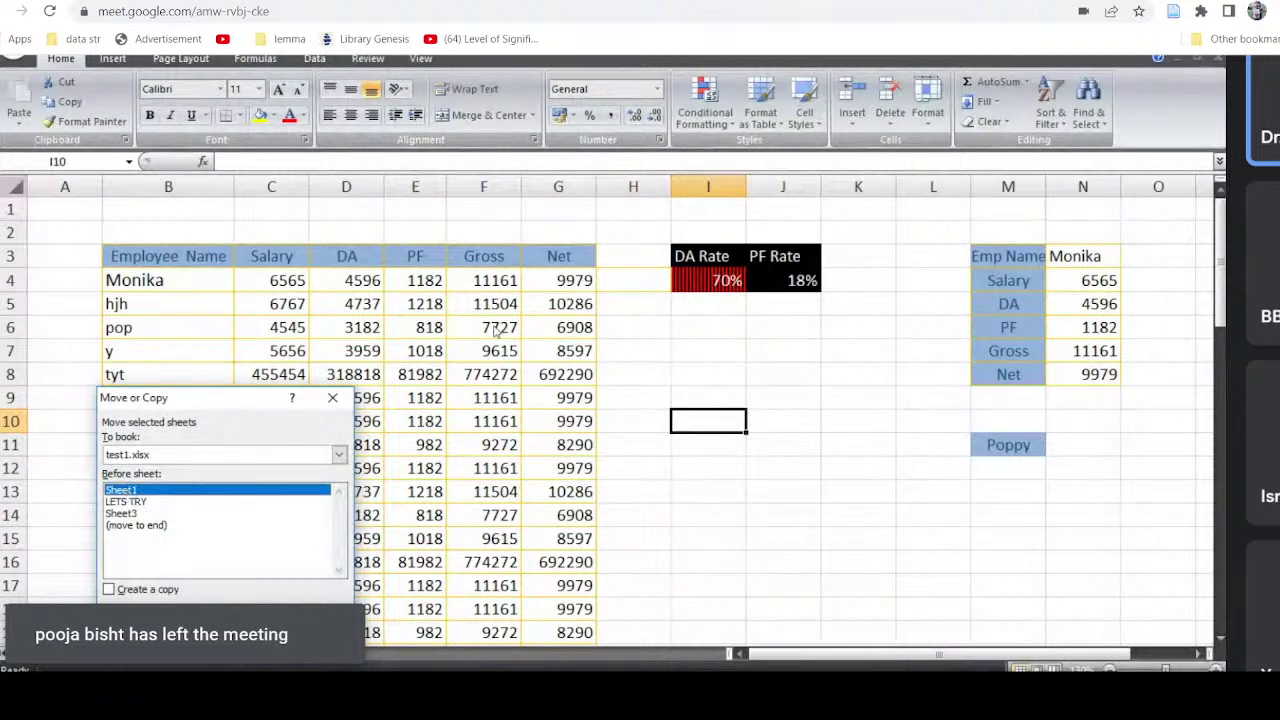
{"action": "left_click", "coordinate": [236, 617]}
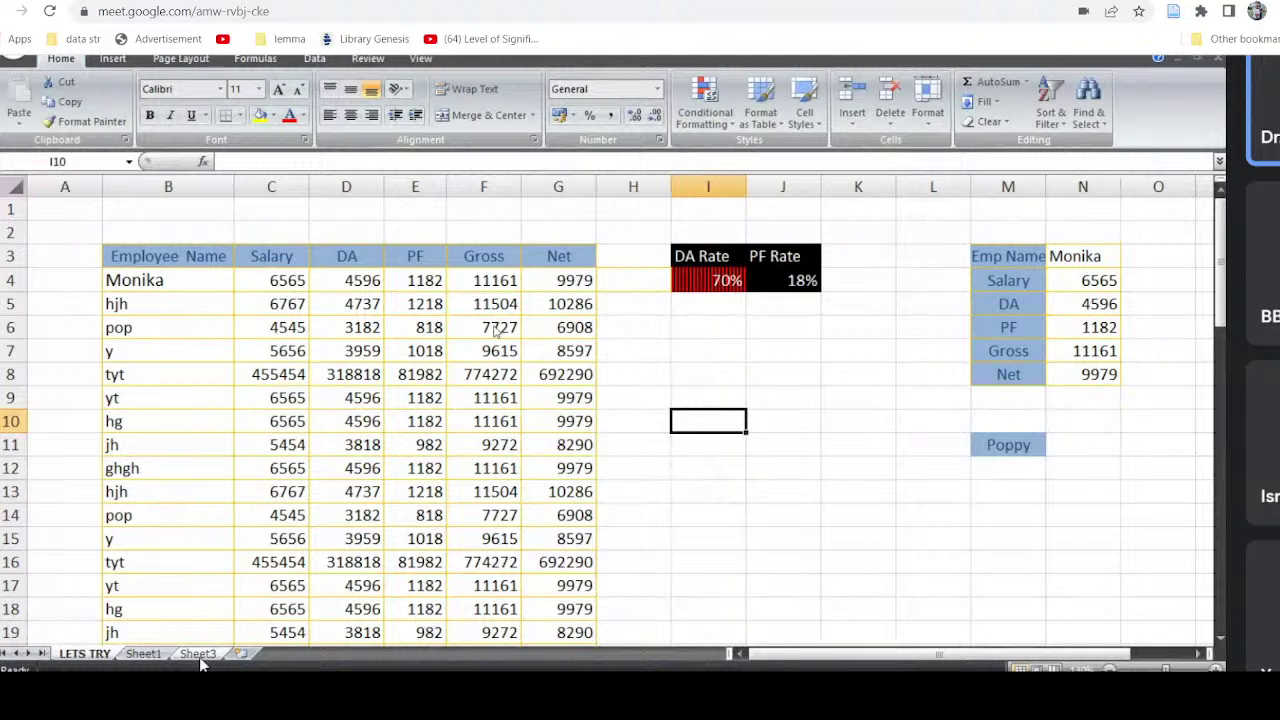
Step: Copy LETS TRY to the end of the workbook as 'LETS TRY (2)'
{"action": "right_click", "coordinate": [101, 655]}
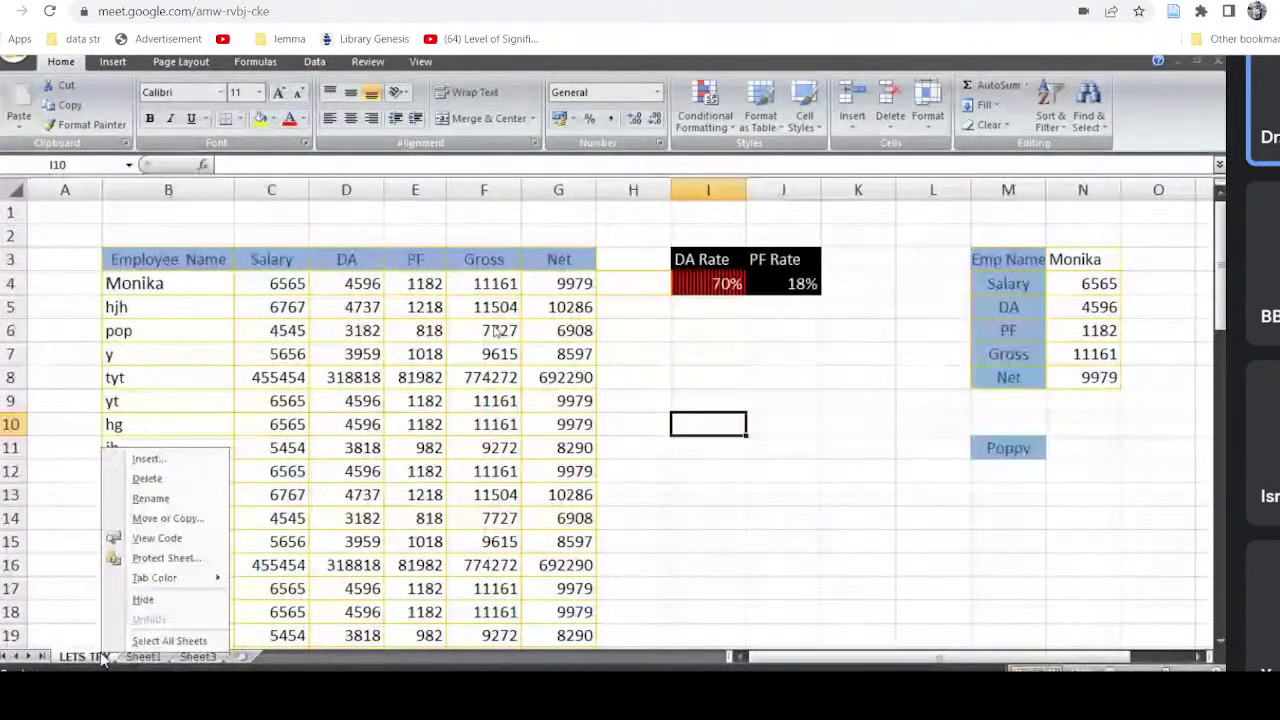
{"action": "left_click", "coordinate": [185, 519]}
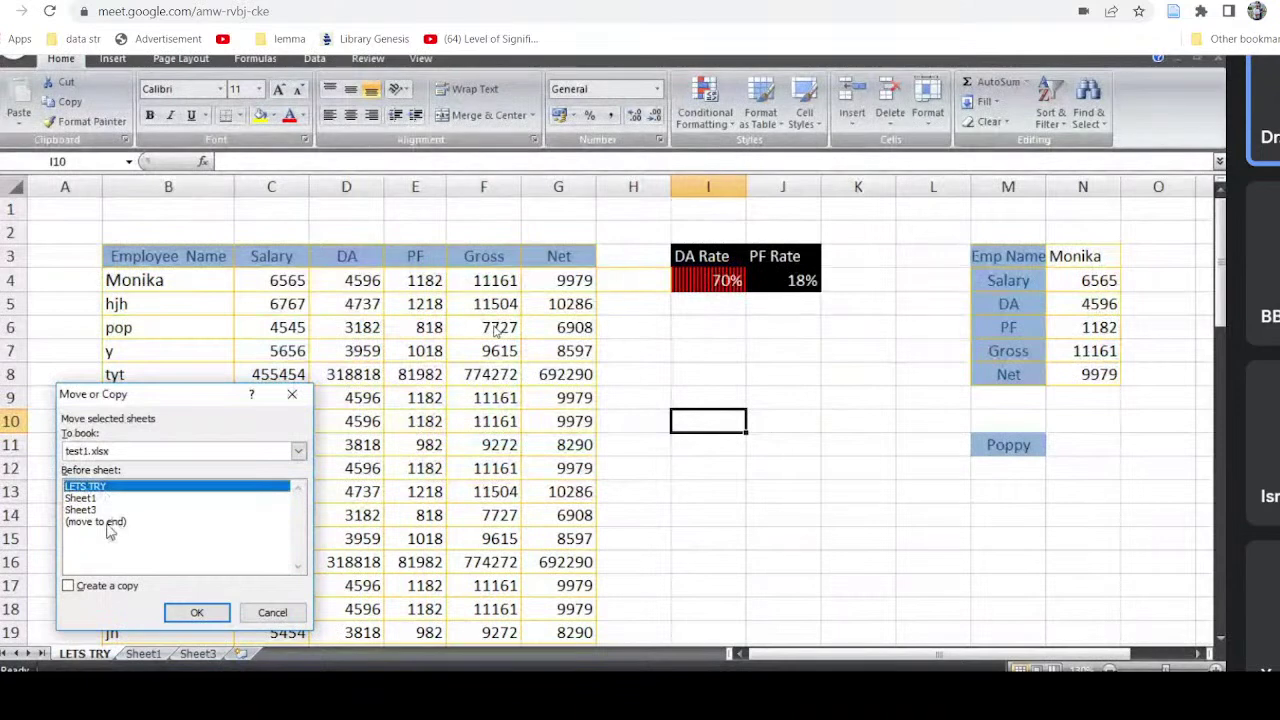
{"action": "left_click", "coordinate": [108, 527]}
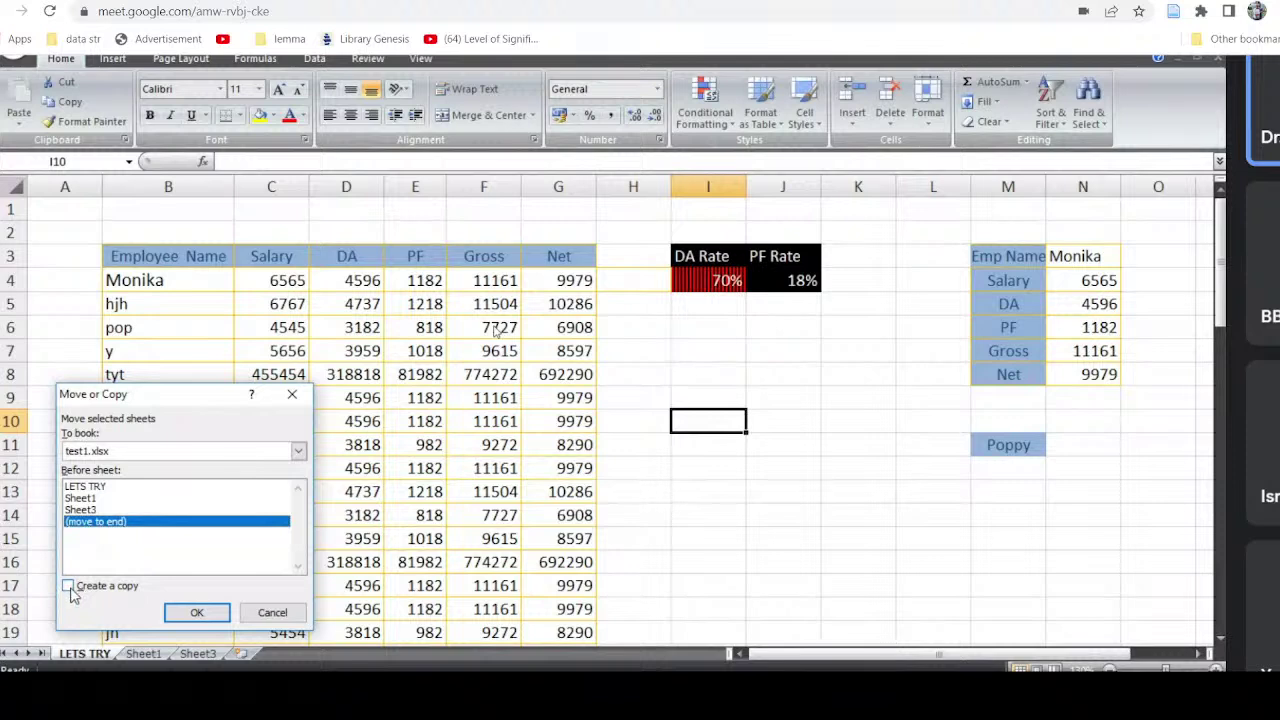
{"action": "left_click", "coordinate": [68, 586]}
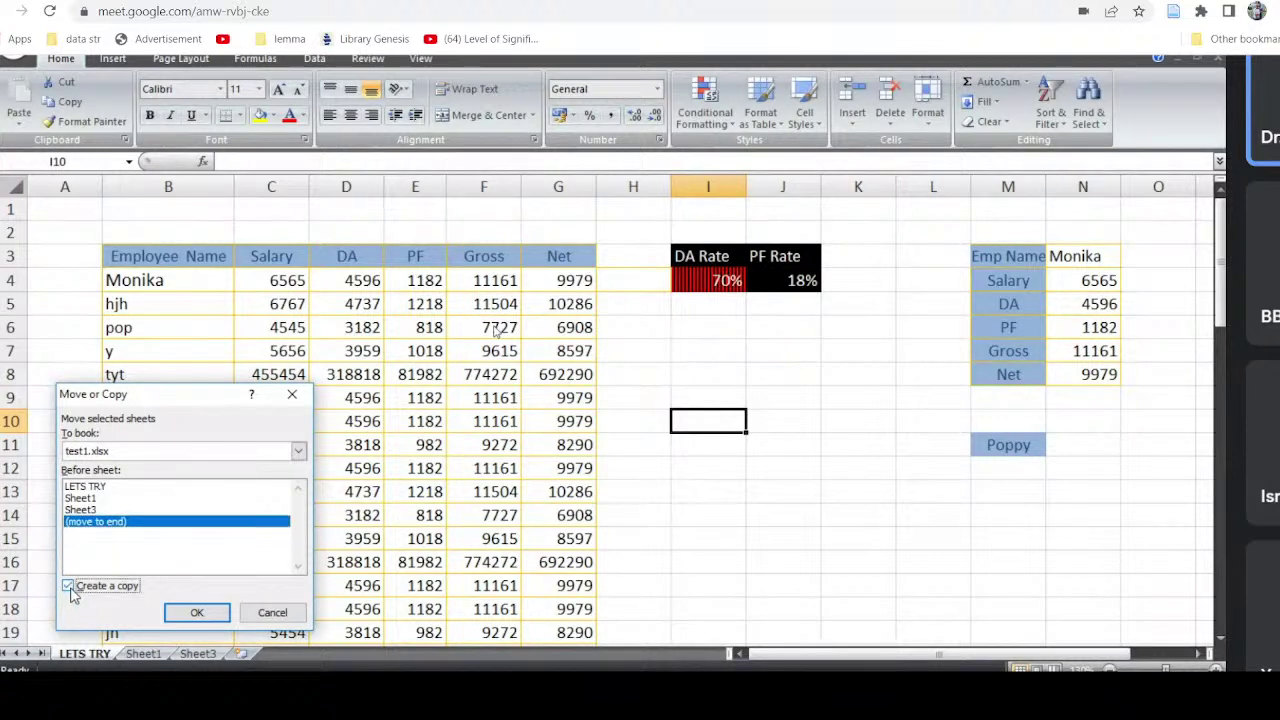
{"action": "left_click", "coordinate": [196, 612]}
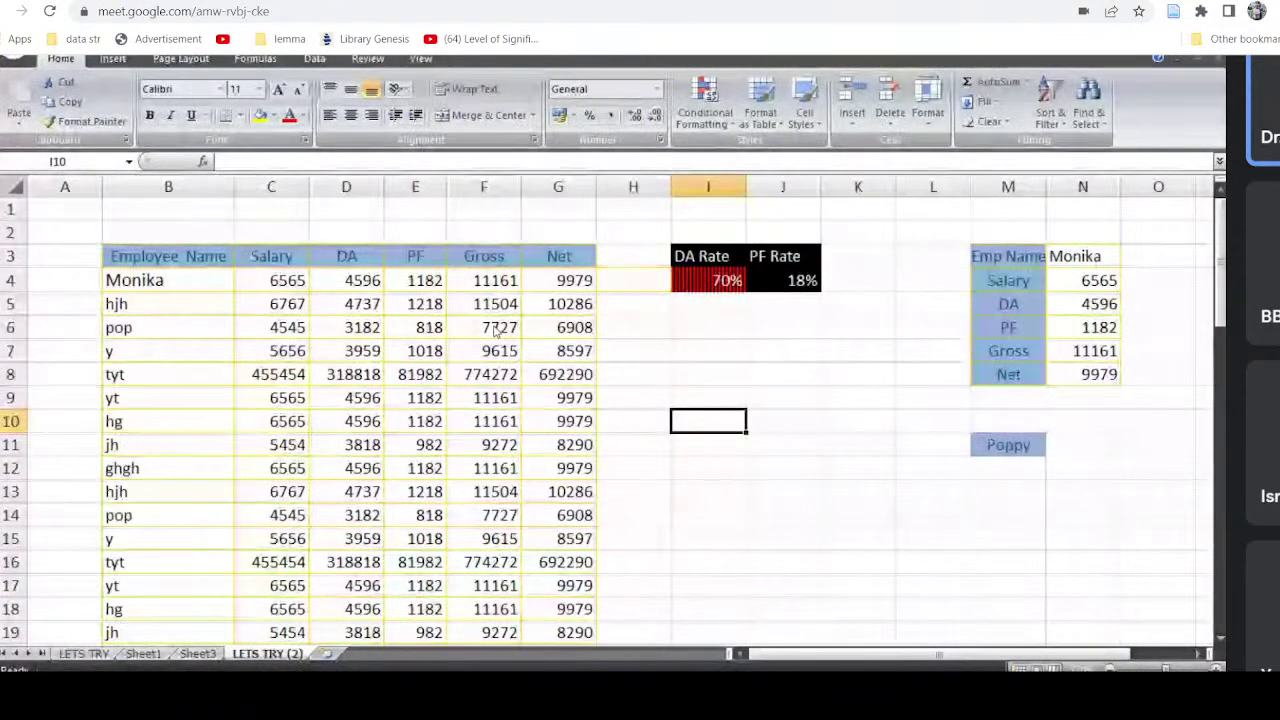
{"action": "left_click", "coordinate": [90, 656]}
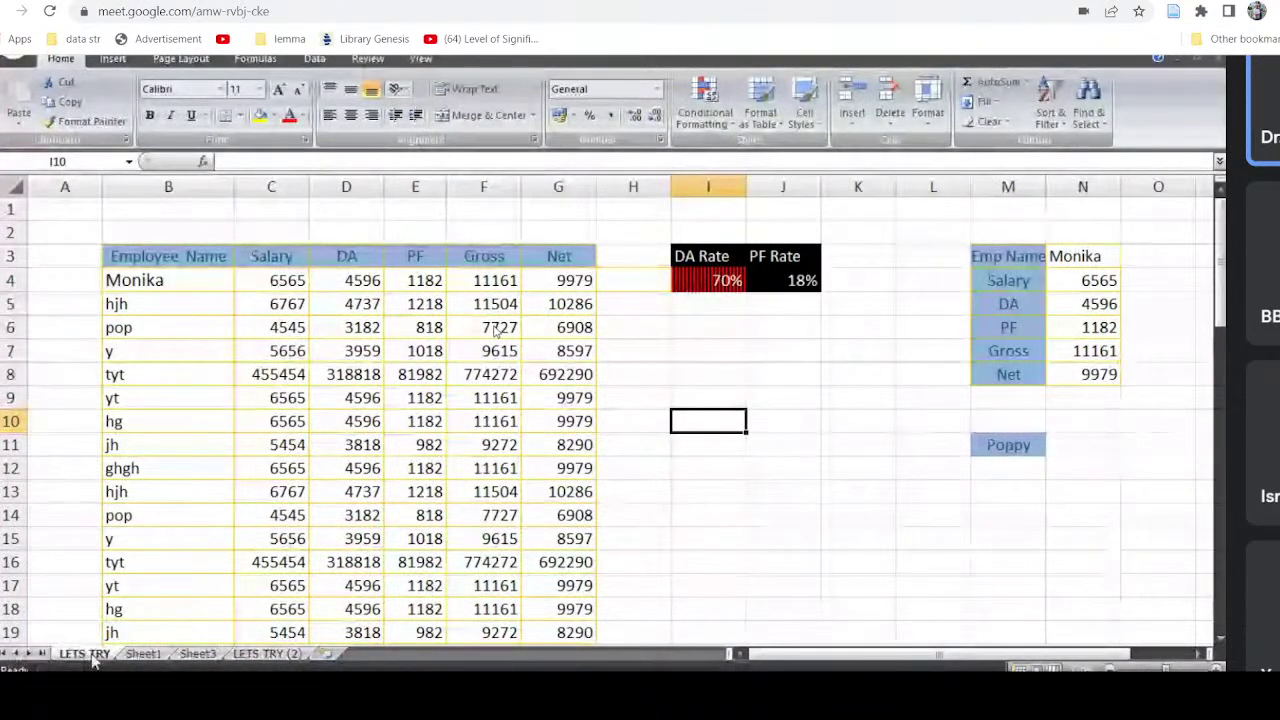
{"action": "left_click", "coordinate": [266, 658]}
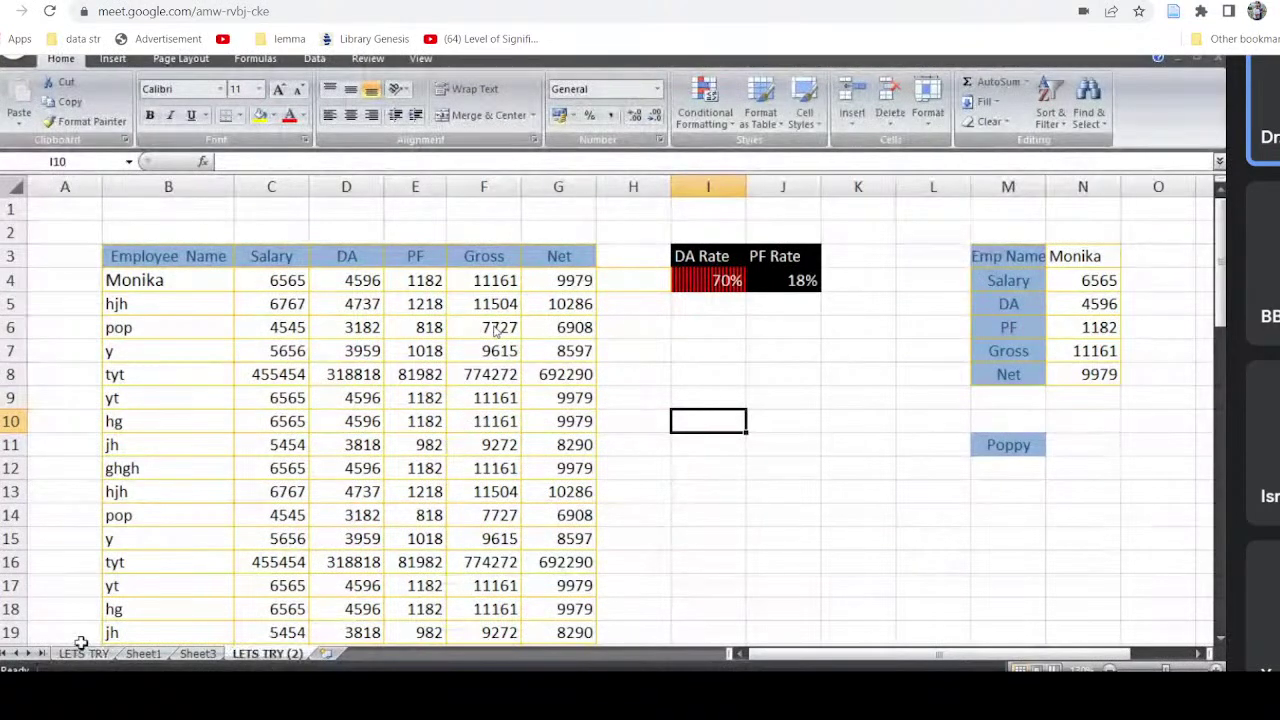
{"action": "left_click", "coordinate": [84, 658]}
{"action": "left_click", "coordinate": [269, 656]}
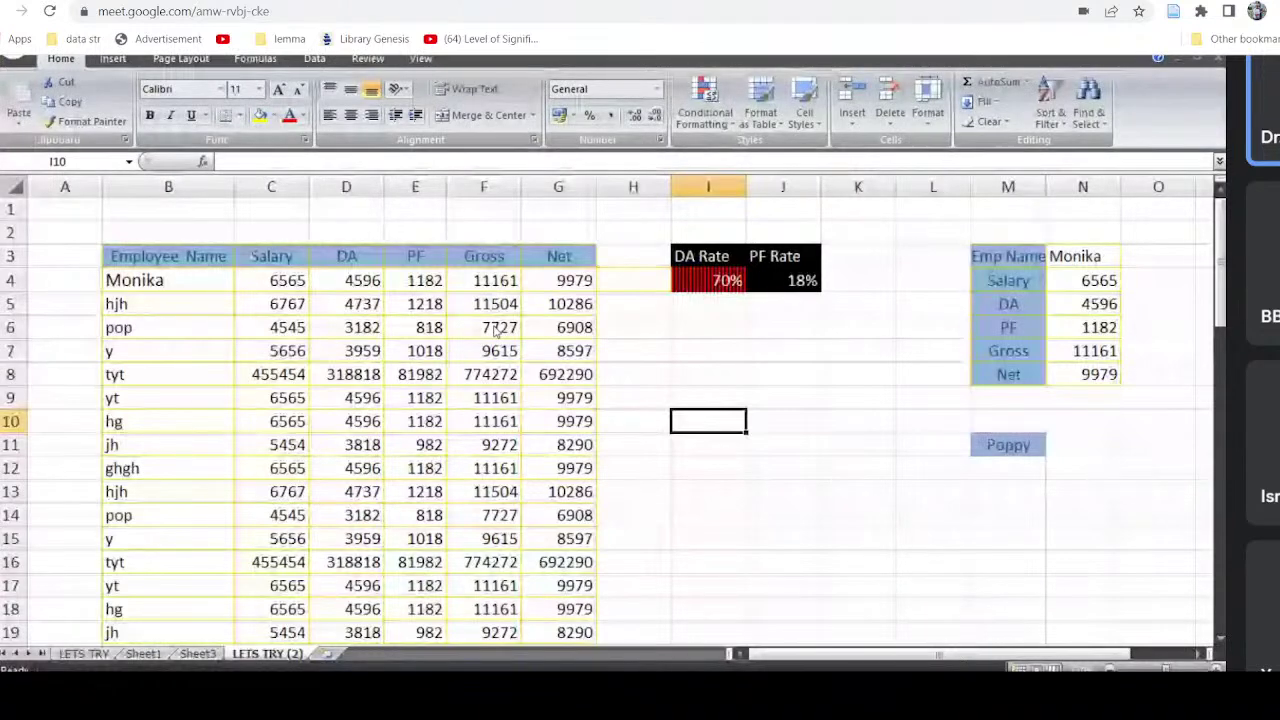
Step: Delete the empty Sheet3, then Sheet1, confirming the permanent-deletion warning
{"action": "right_click", "coordinate": [213, 656]}
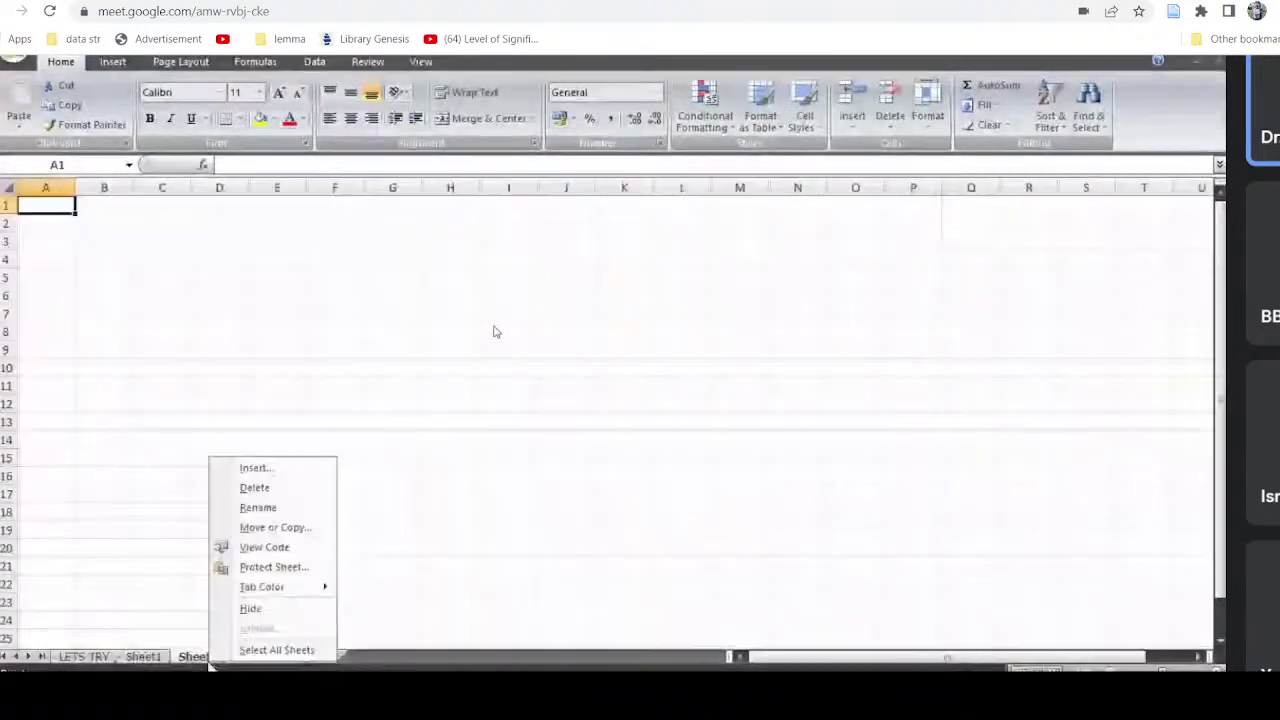
{"action": "left_click", "coordinate": [309, 487]}
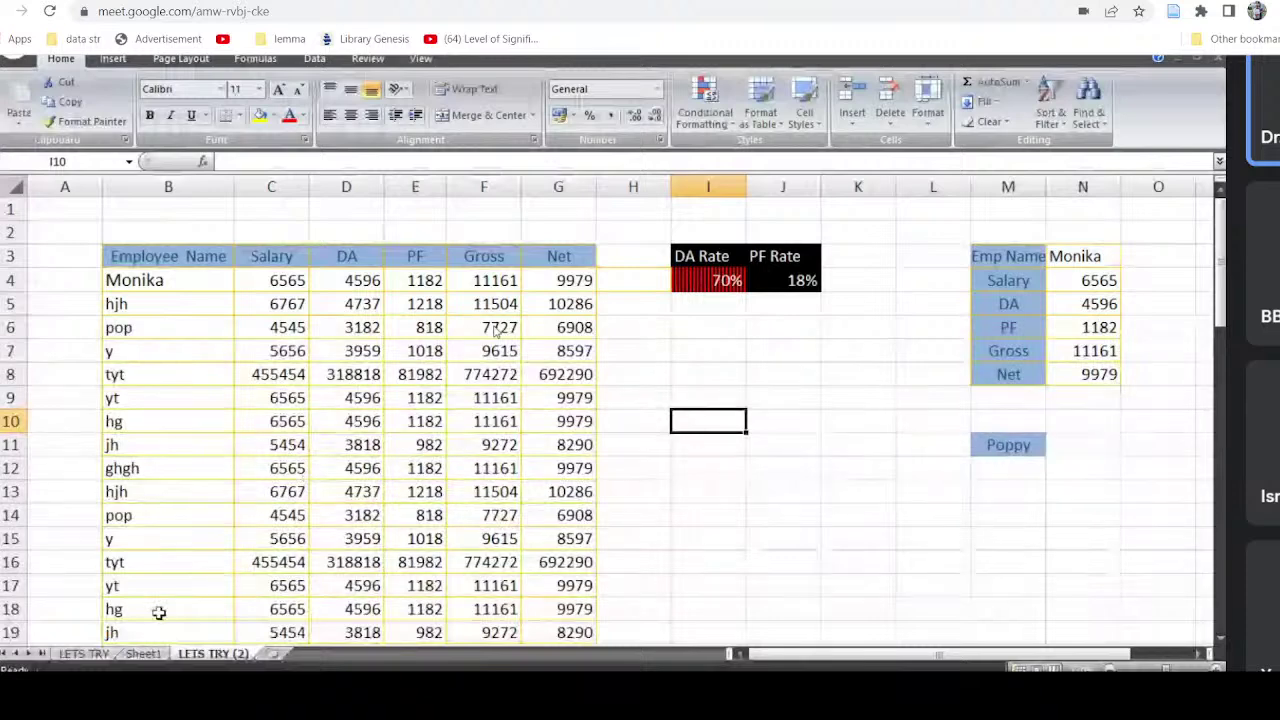
{"action": "left_click", "coordinate": [146, 655]}
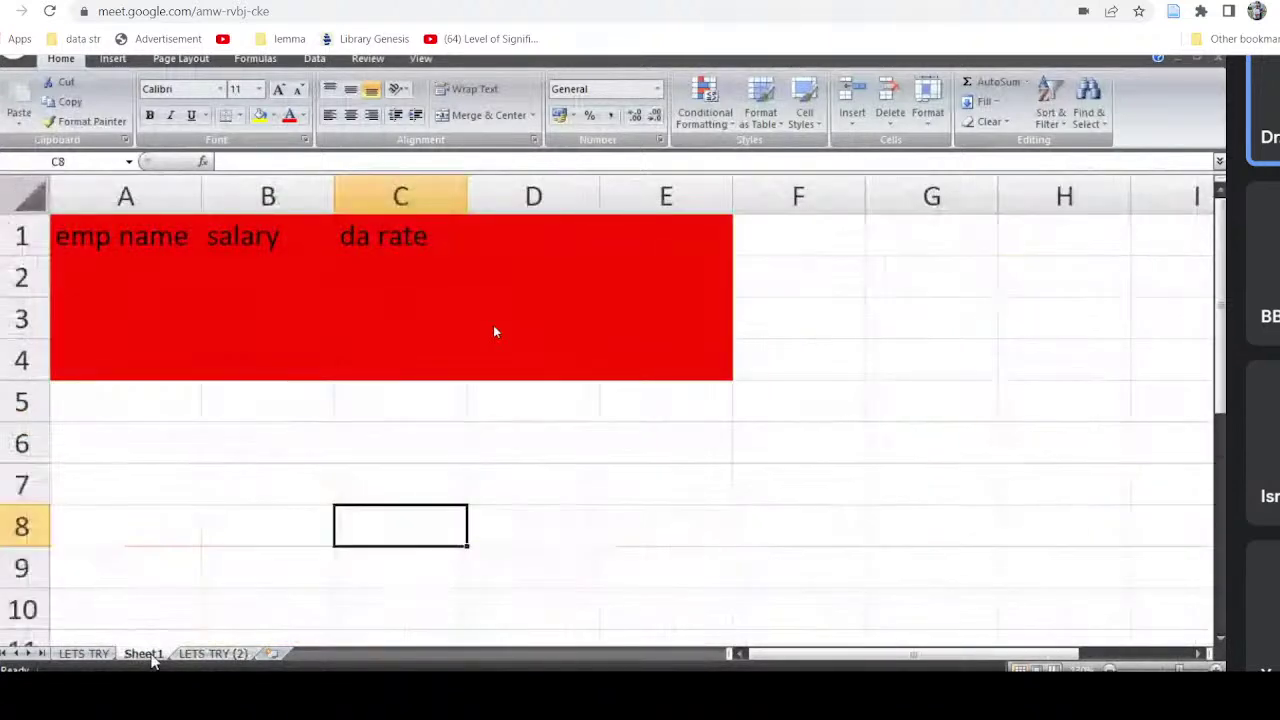
{"action": "right_click", "coordinate": [146, 655]}
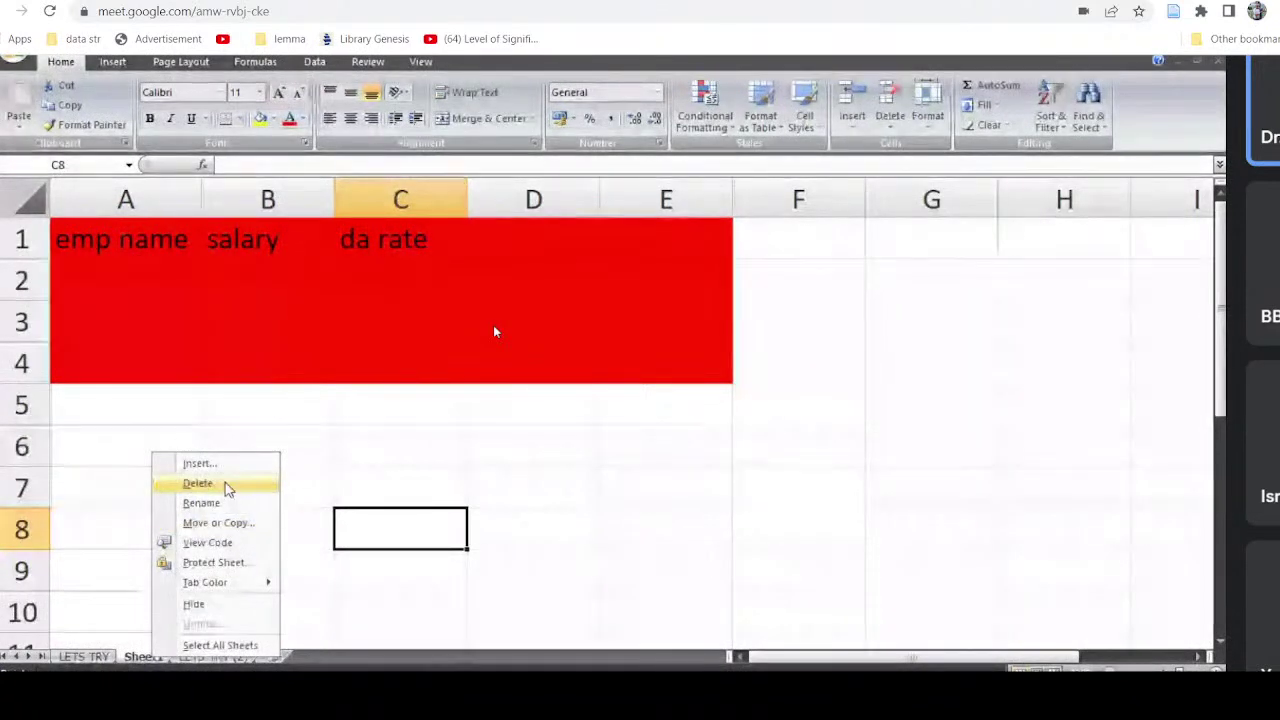
{"action": "left_click", "coordinate": [225, 484]}
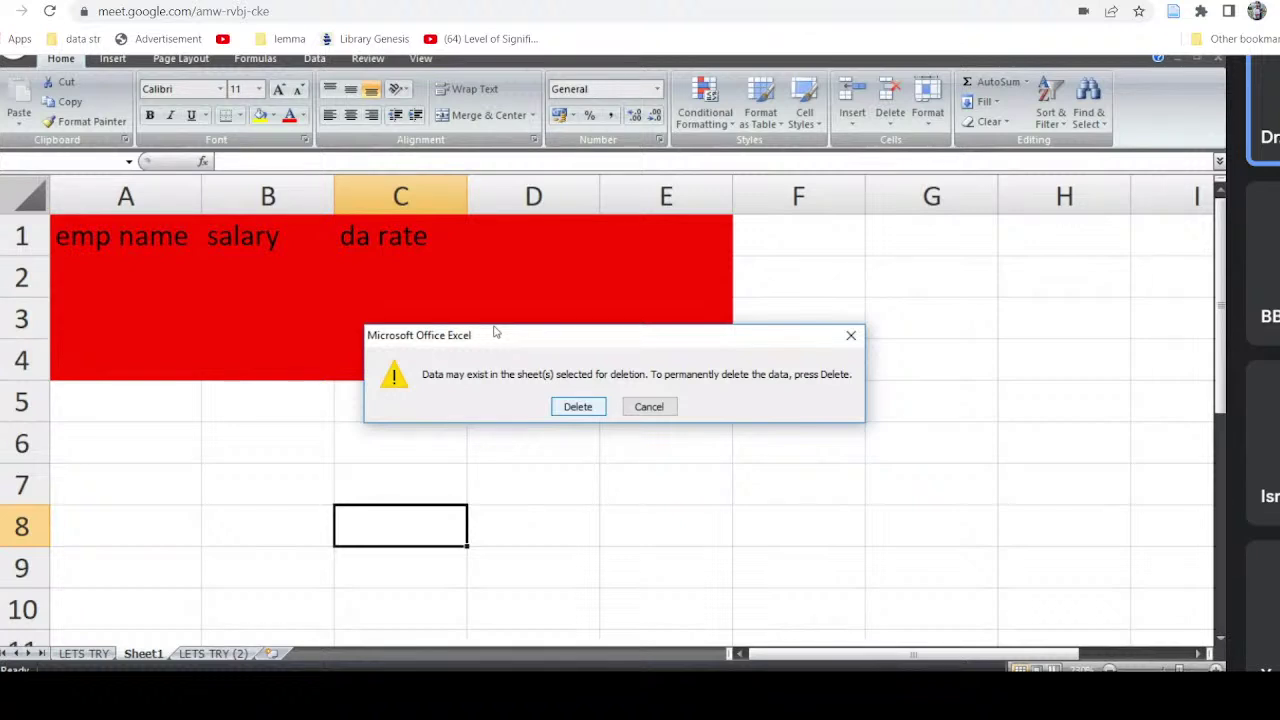
{"action": "key", "text": "Return"}
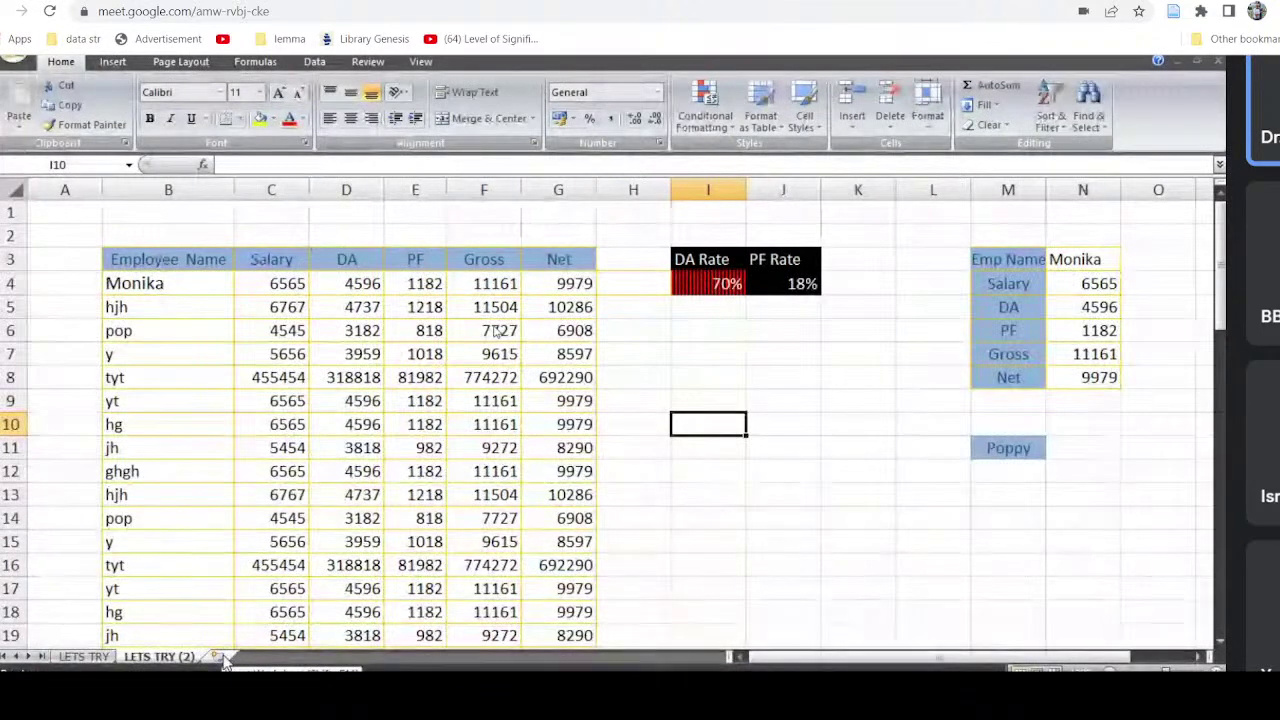
Step: Insert two new blank worksheets after LETS TRY (2)
{"action": "left_click", "coordinate": [220, 657]}
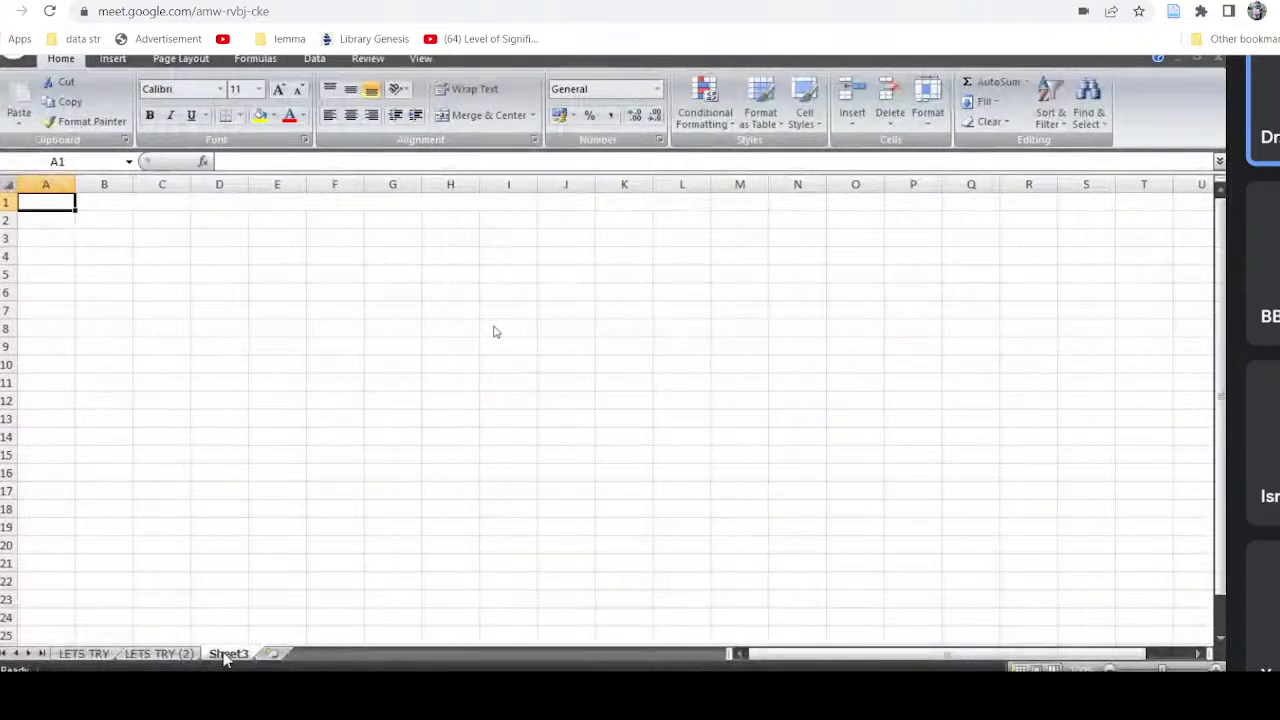
{"action": "left_click", "coordinate": [274, 655]}
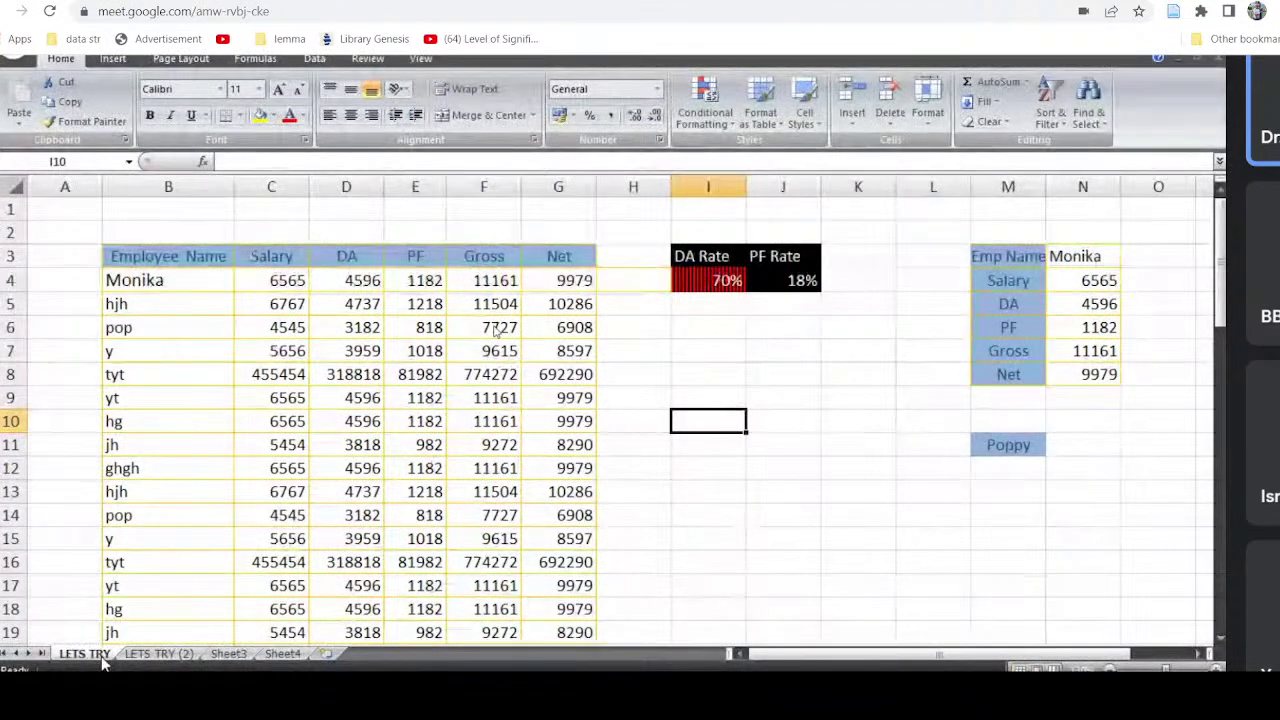
{"action": "left_click", "coordinate": [121, 182]}
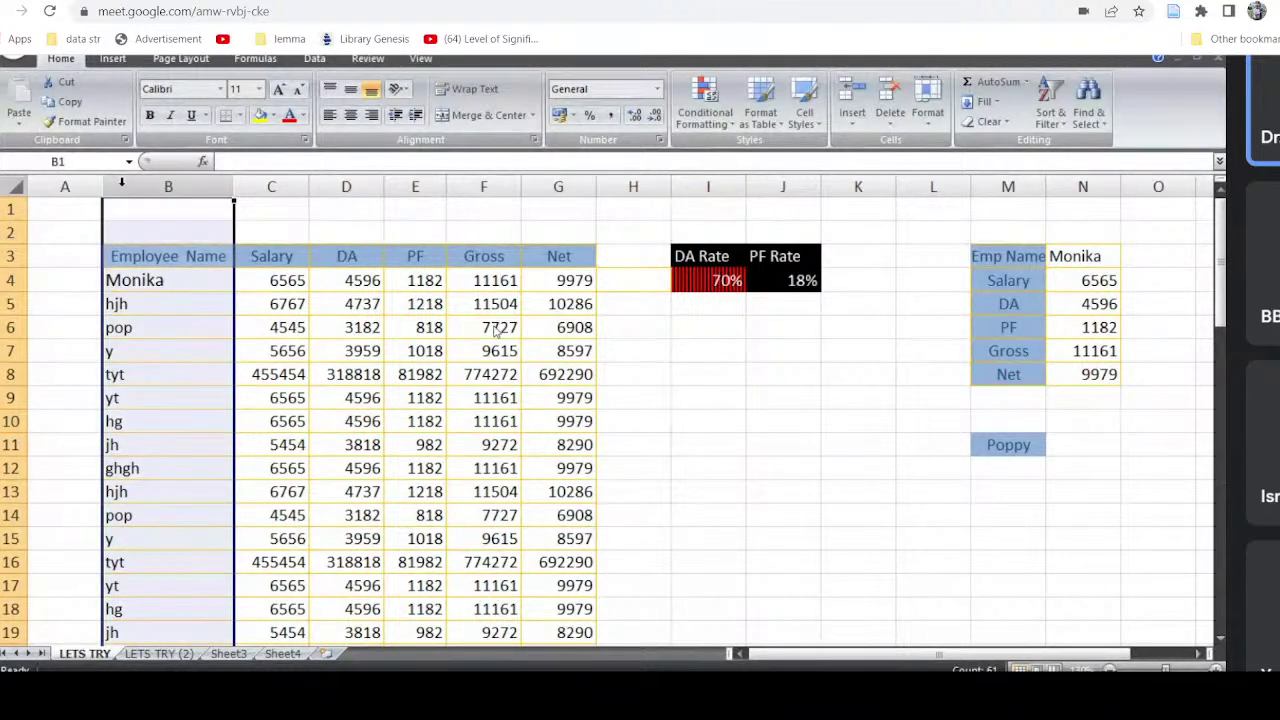
{"action": "right_click", "coordinate": [121, 182]}
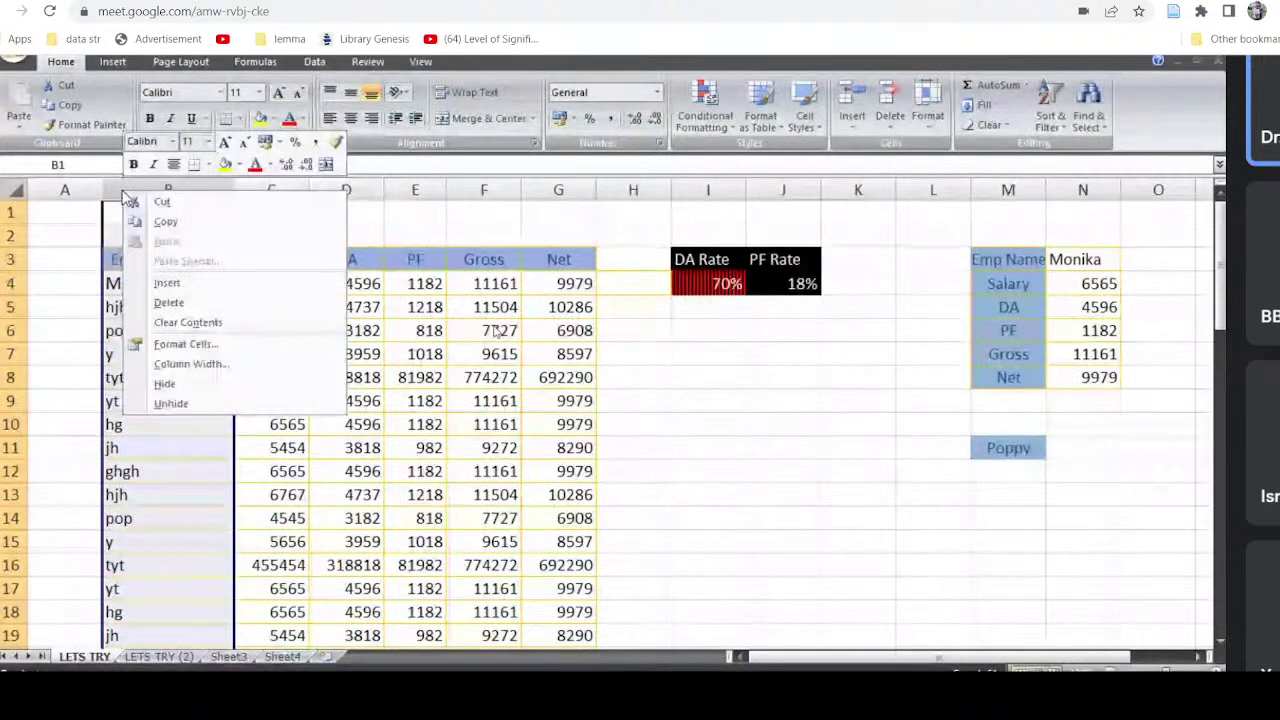
{"action": "left_click", "coordinate": [200, 387]}
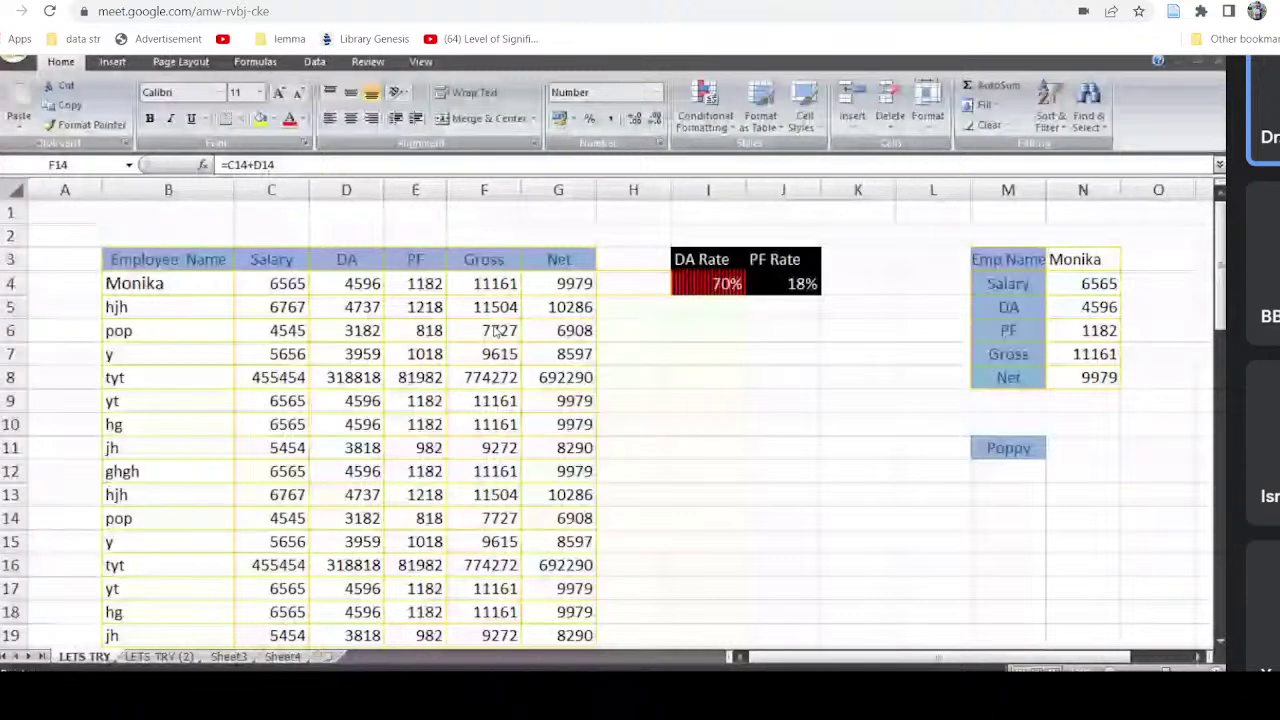
Step: Hide the LETS TRY (2) sheet and return to the LETS TRY salary sheet
{"action": "right_click", "coordinate": [228, 654]}
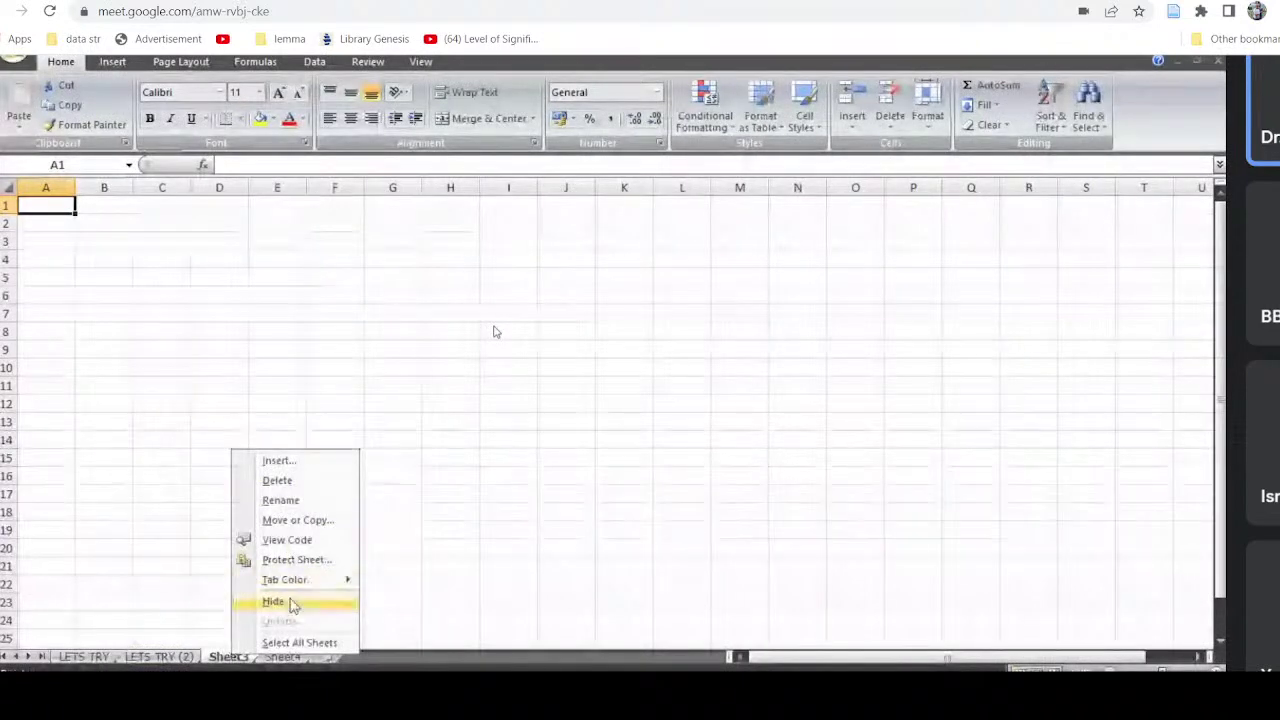
{"action": "left_click", "coordinate": [149, 660]}
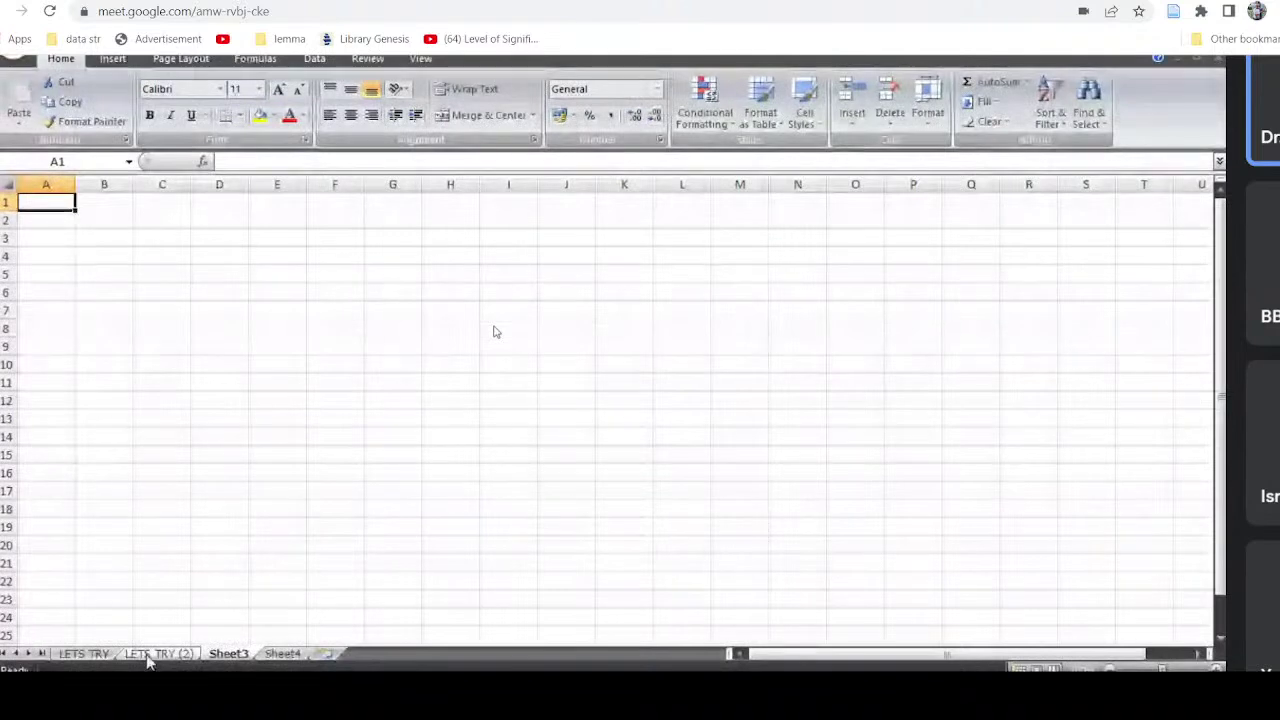
{"action": "left_click", "coordinate": [149, 660]}
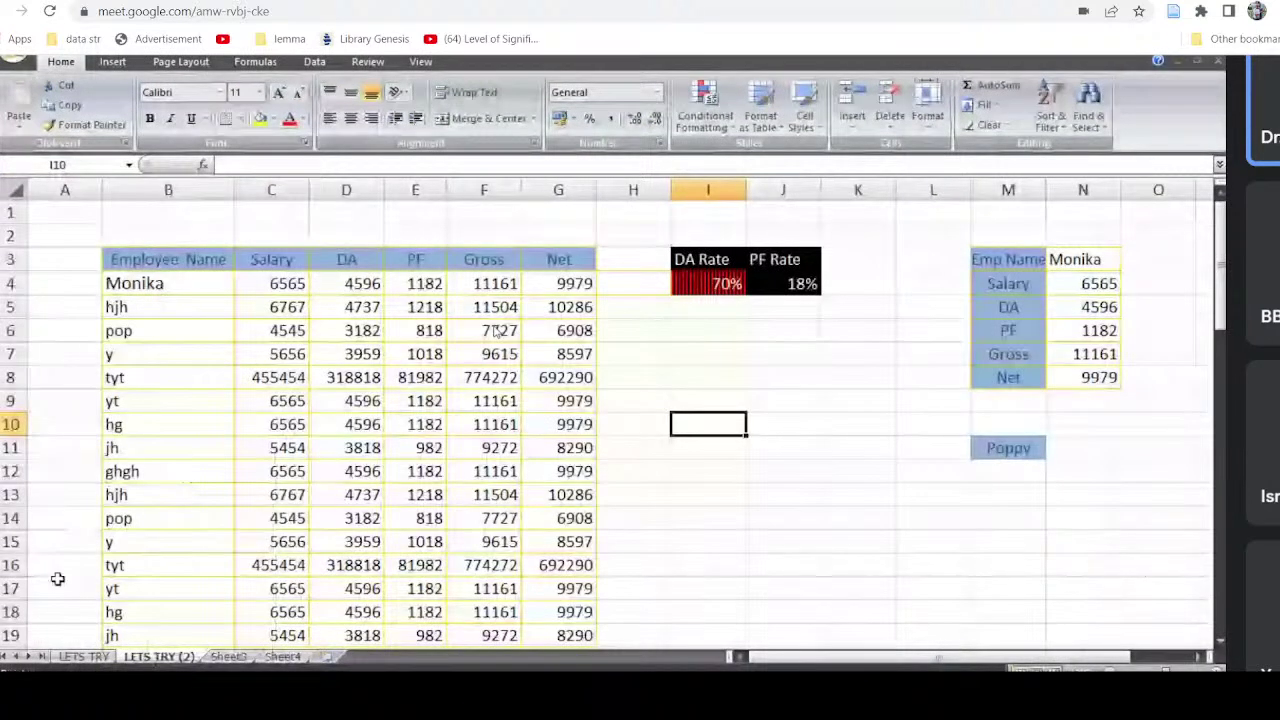
{"action": "right_click", "coordinate": [175, 658]}
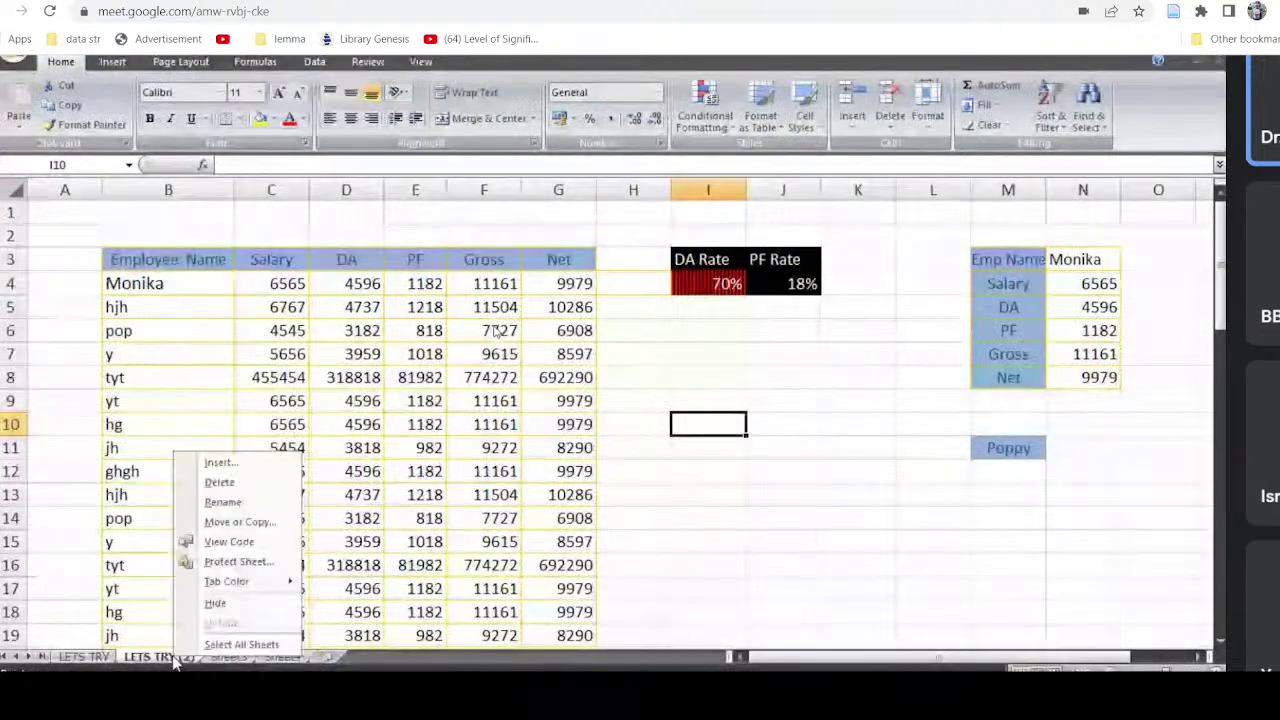
{"action": "left_click", "coordinate": [222, 605]}
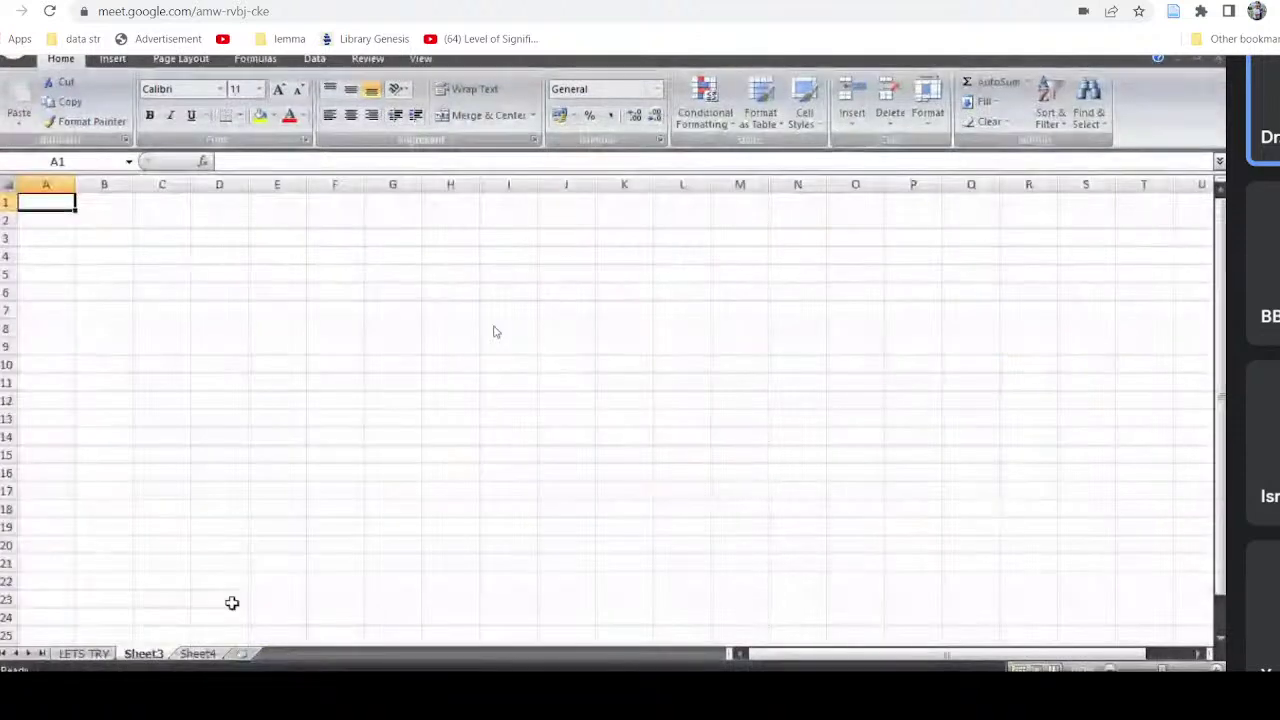
{"action": "left_click", "coordinate": [100, 655]}
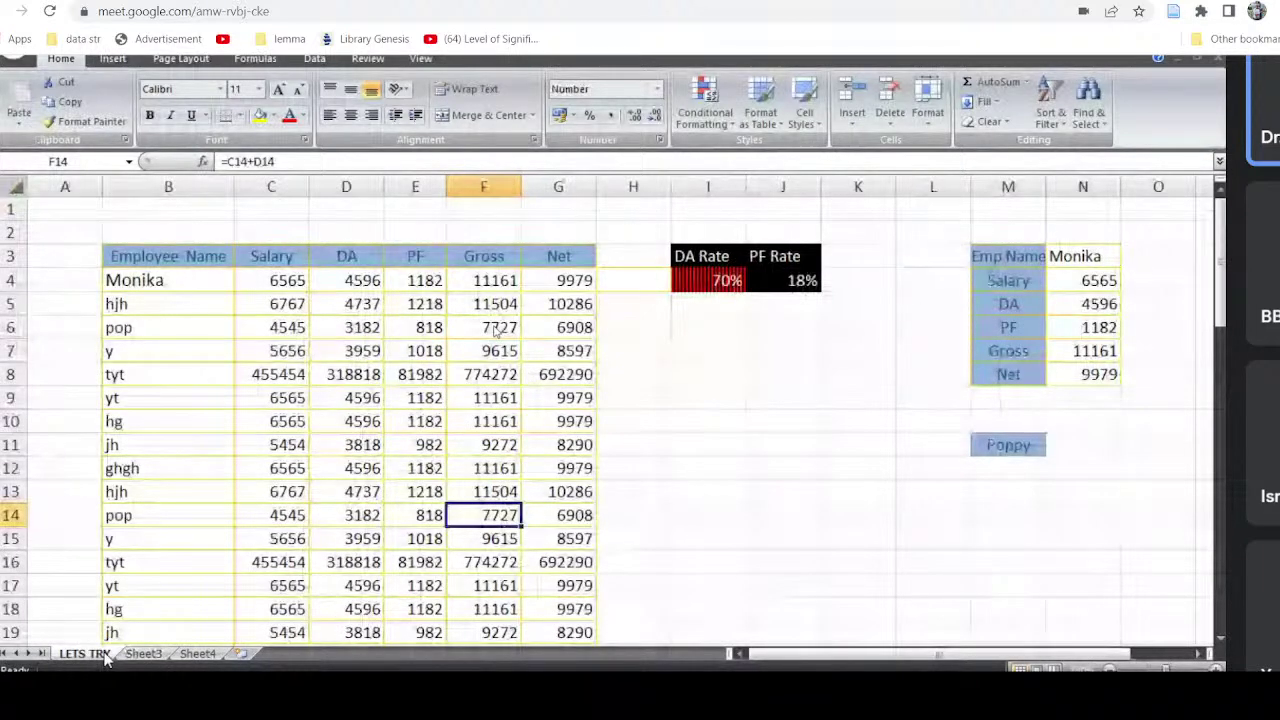
{"action": "left_click_drag", "start_coordinate": [490, 515], "coordinate": [558, 516]}
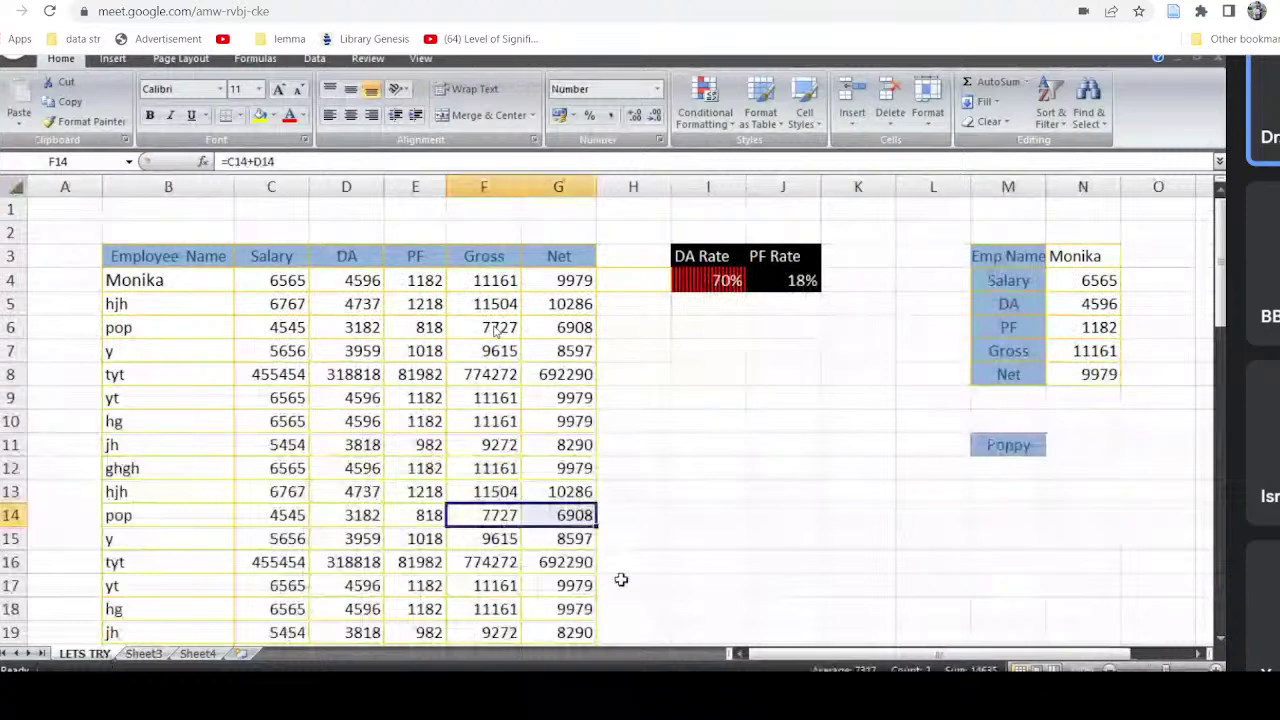
{"action": "left_click", "coordinate": [620, 581]}
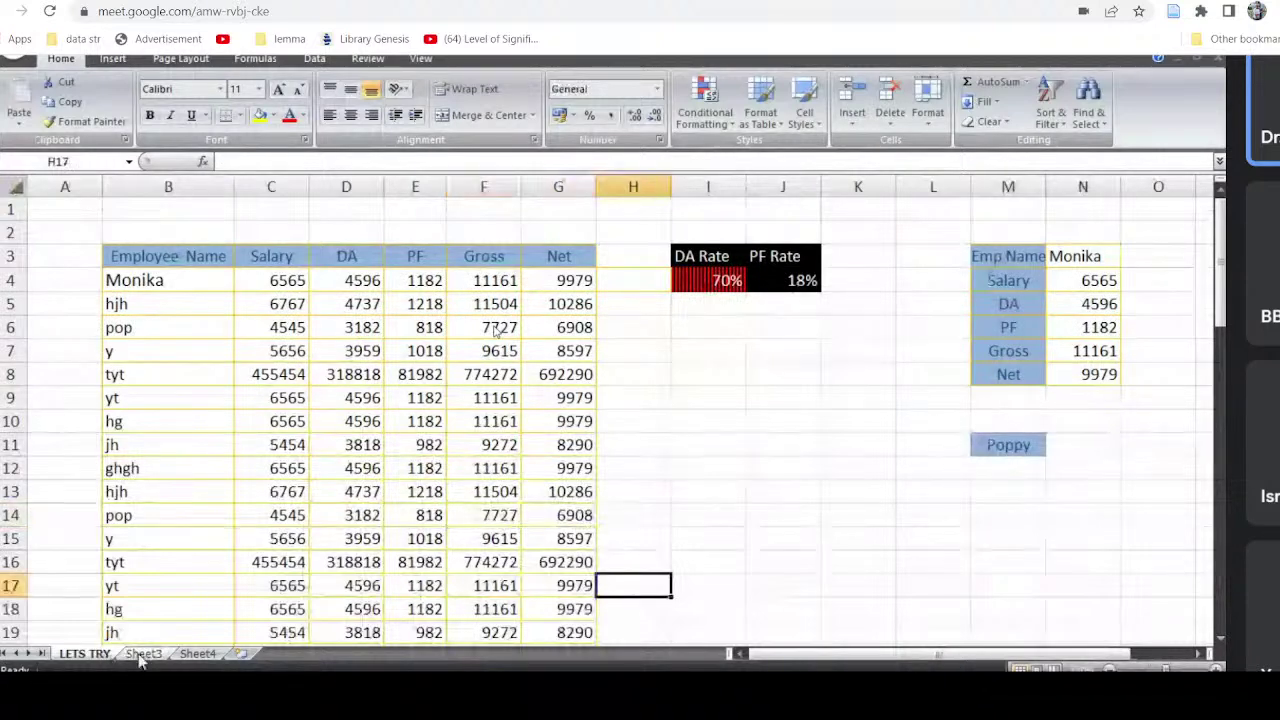
Step: Unhide LETS TRY (2) from the hidden-sheets list opened on Sheet3's tab
{"action": "right_click", "coordinate": [143, 655]}
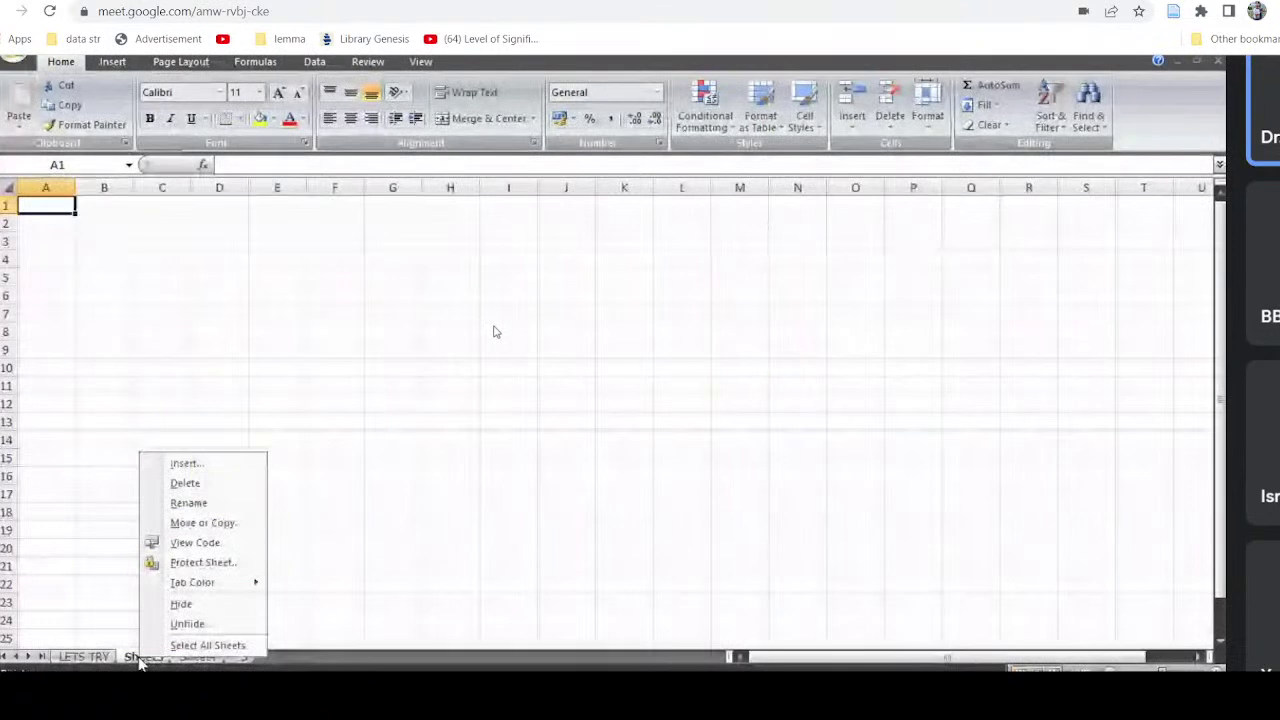
{"action": "left_click", "coordinate": [207, 645]}
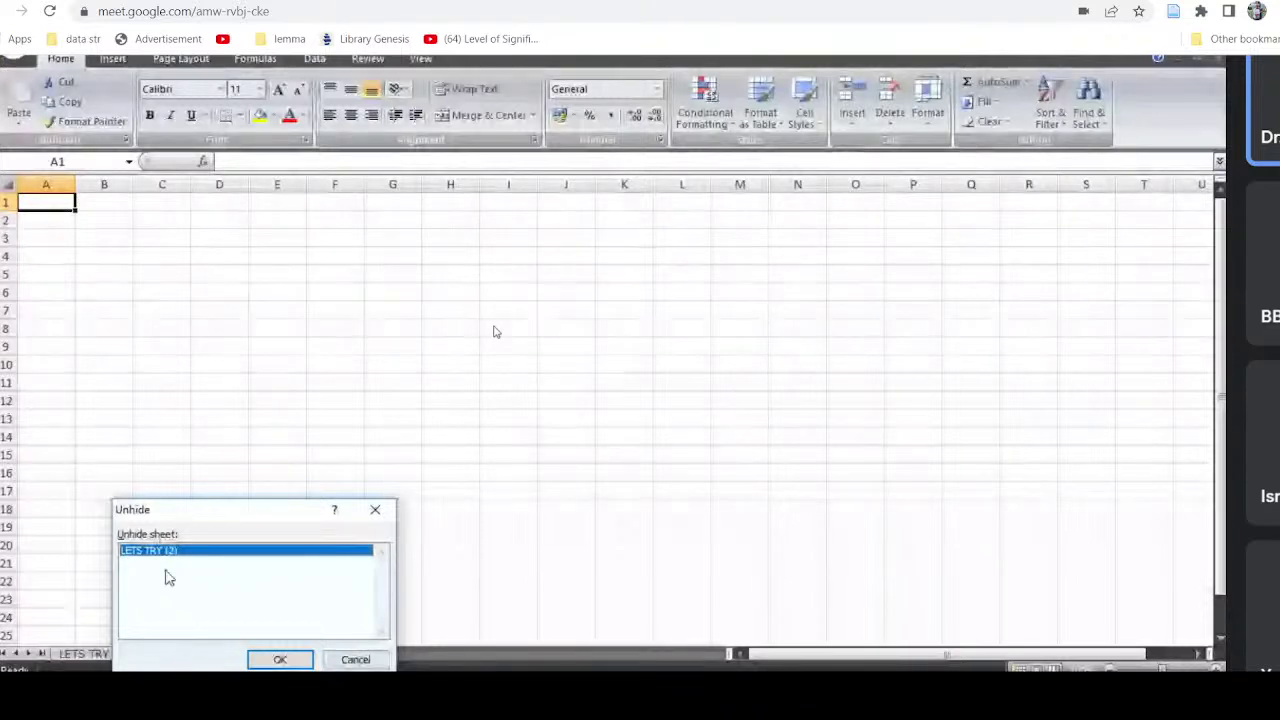
{"action": "left_click", "coordinate": [304, 661]}
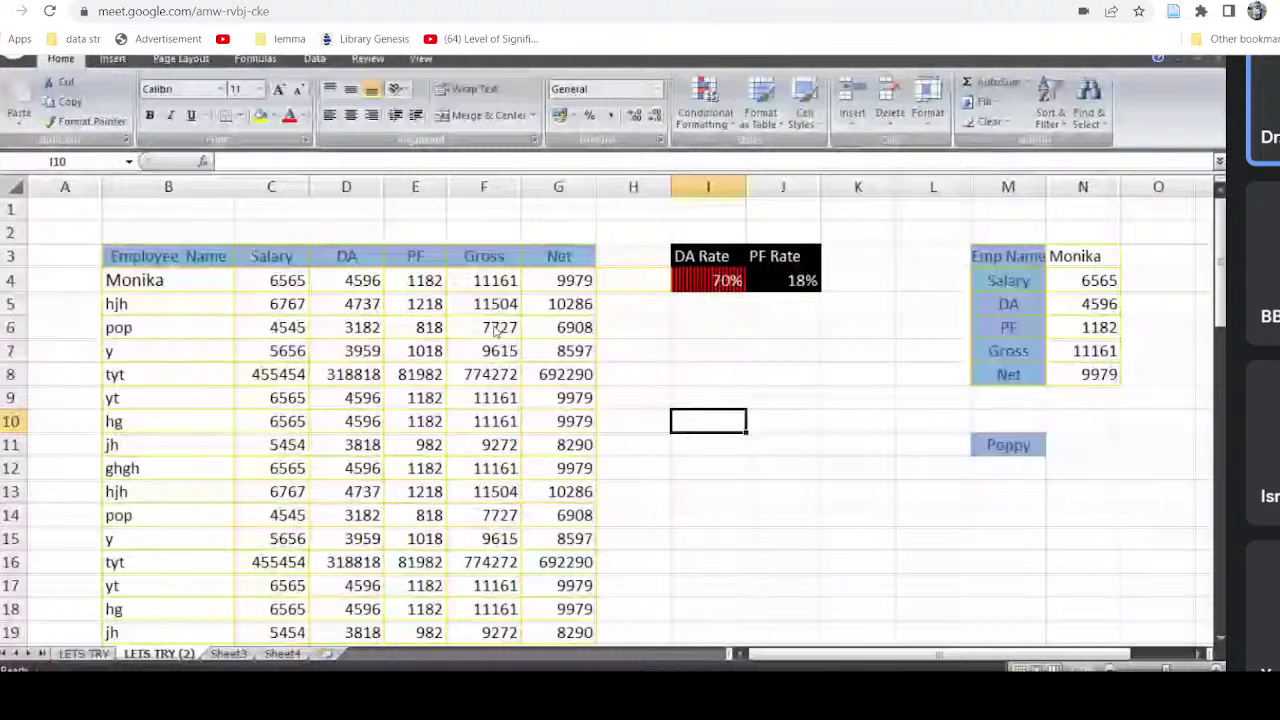
Step: Hide LETS TRY and LETS TRY (2), then open the Unhide list from Sheet3
{"action": "right_click", "coordinate": [88, 653]}
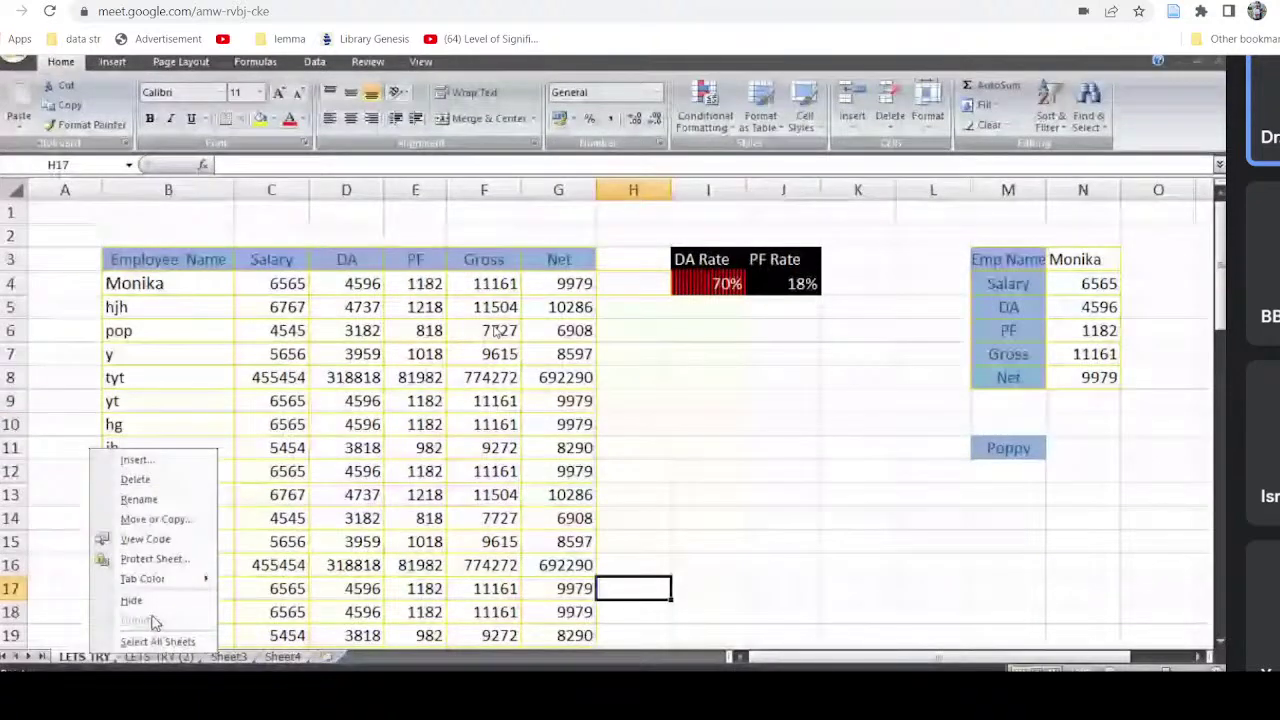
{"action": "left_click", "coordinate": [131, 600]}
{"action": "right_click", "coordinate": [90, 662]}
{"action": "left_click", "coordinate": [133, 609]}
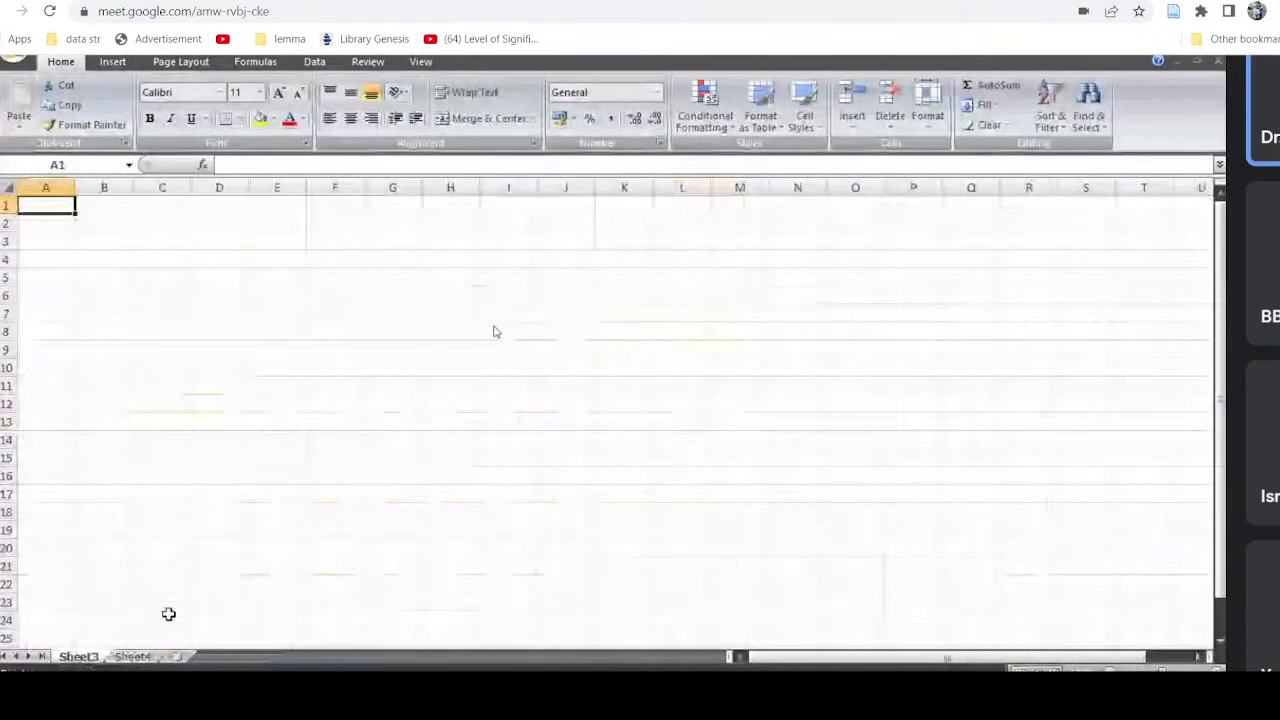
{"action": "right_click", "coordinate": [86, 658]}
{"action": "left_click", "coordinate": [138, 625]}
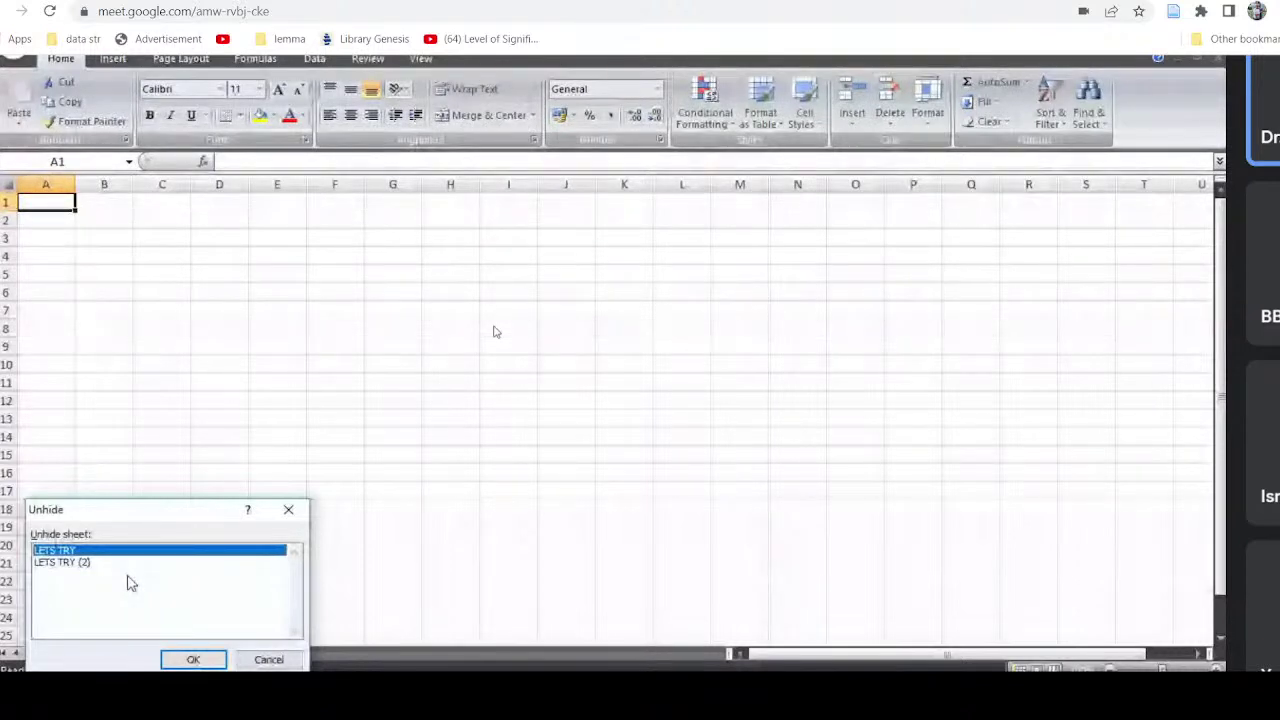
Step: Restore LETS TRY (2) from the Unhide dialog, leaving LETS TRY hidden
{"action": "left_click", "coordinate": [82, 563]}
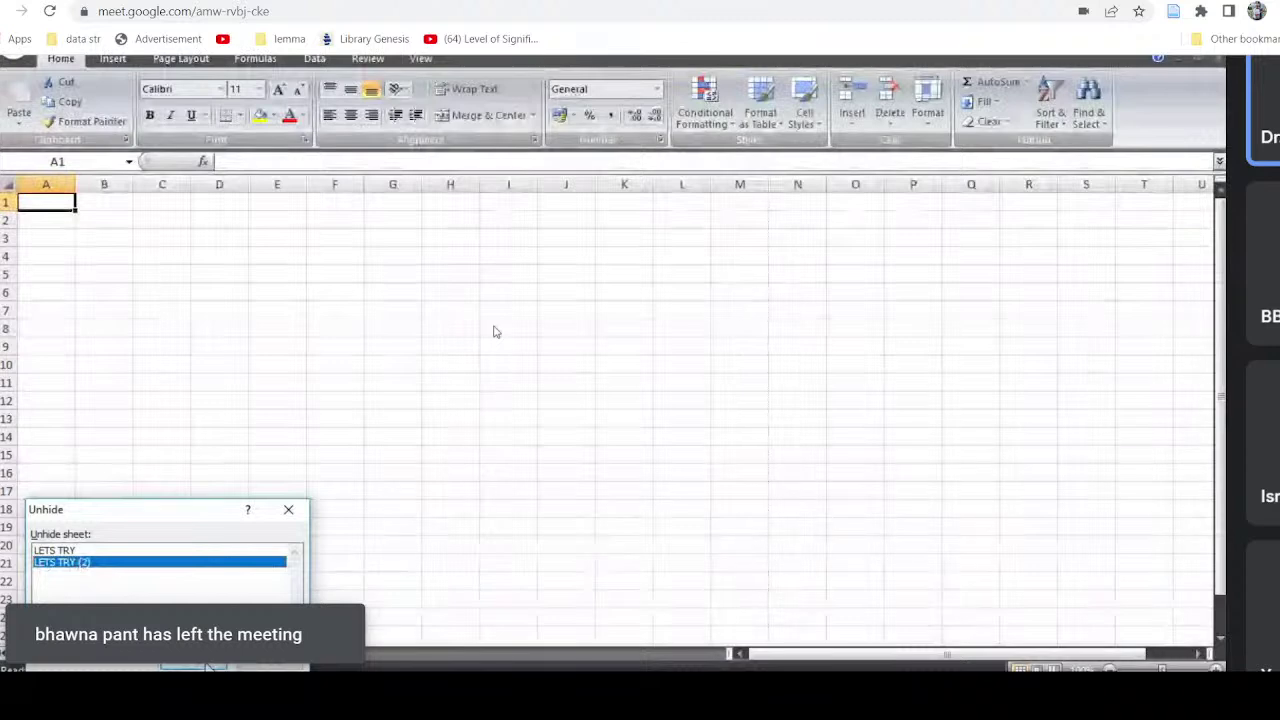
{"action": "left_click", "coordinate": [211, 665]}
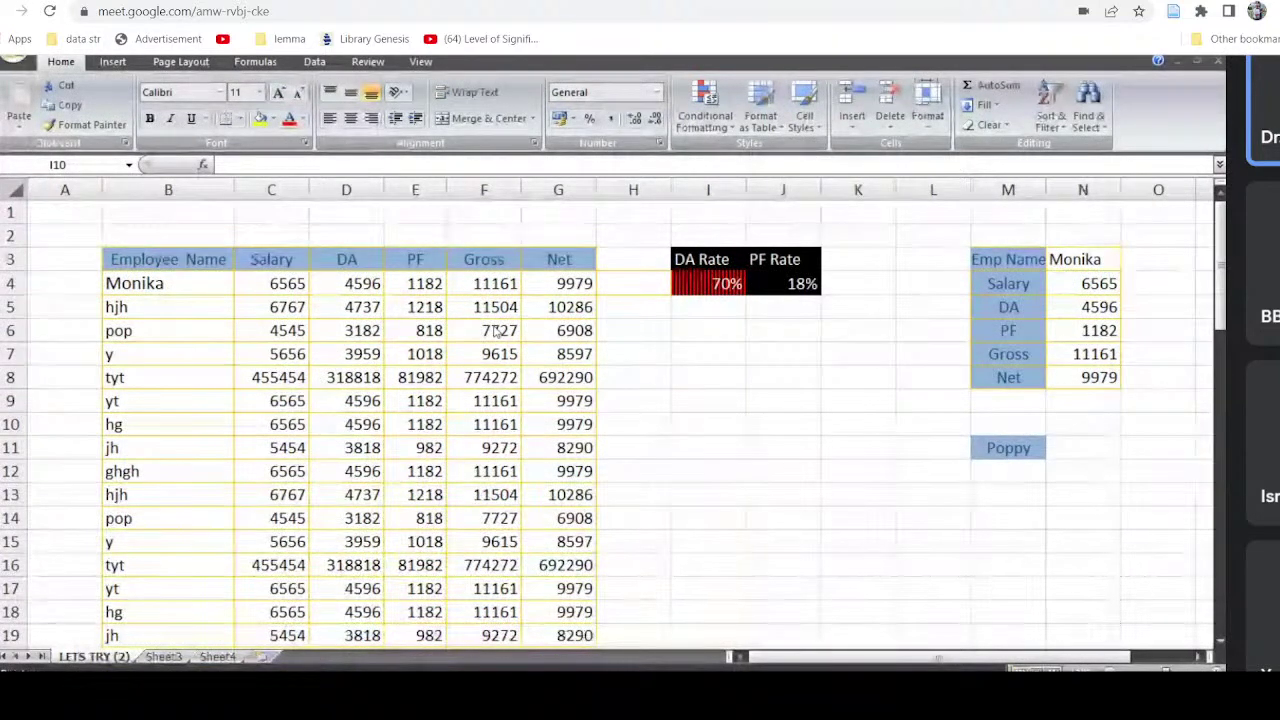
Step: Insert three blank columns at K:M, moving the Emp Name lookup block to P–Q
{"action": "left_click", "coordinate": [748, 337]}
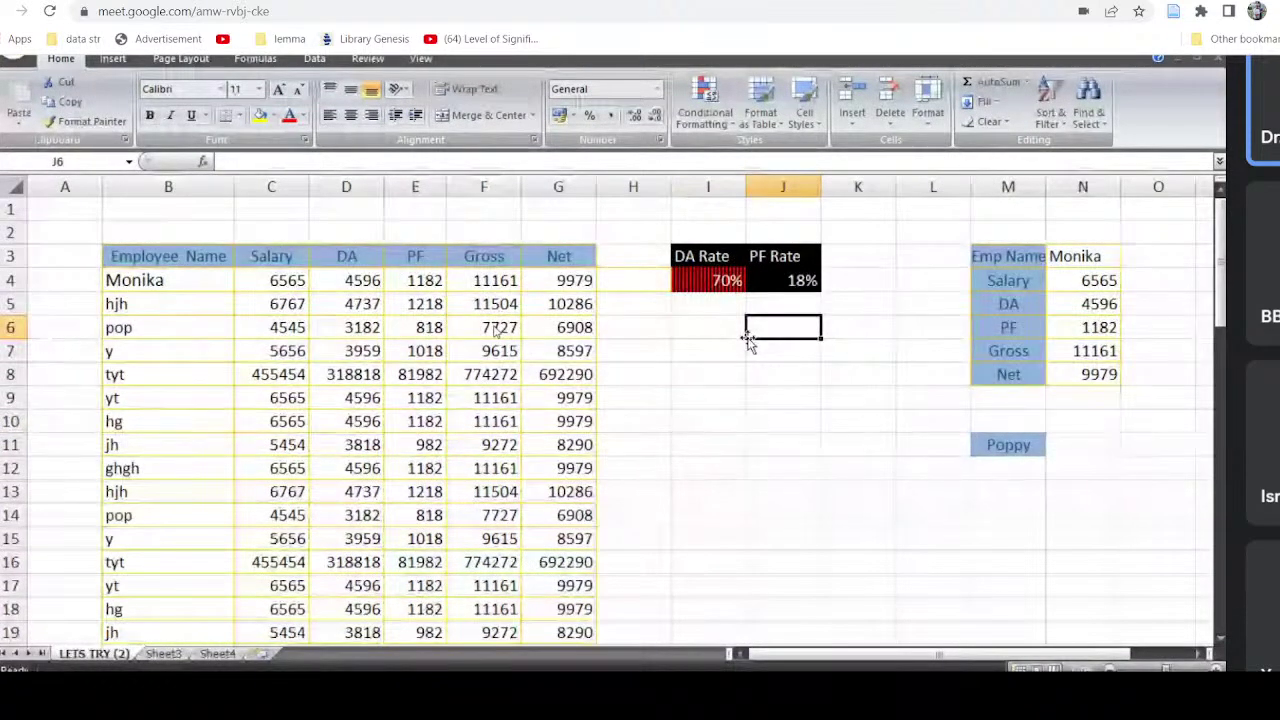
{"action": "left_click", "coordinate": [870, 183]}
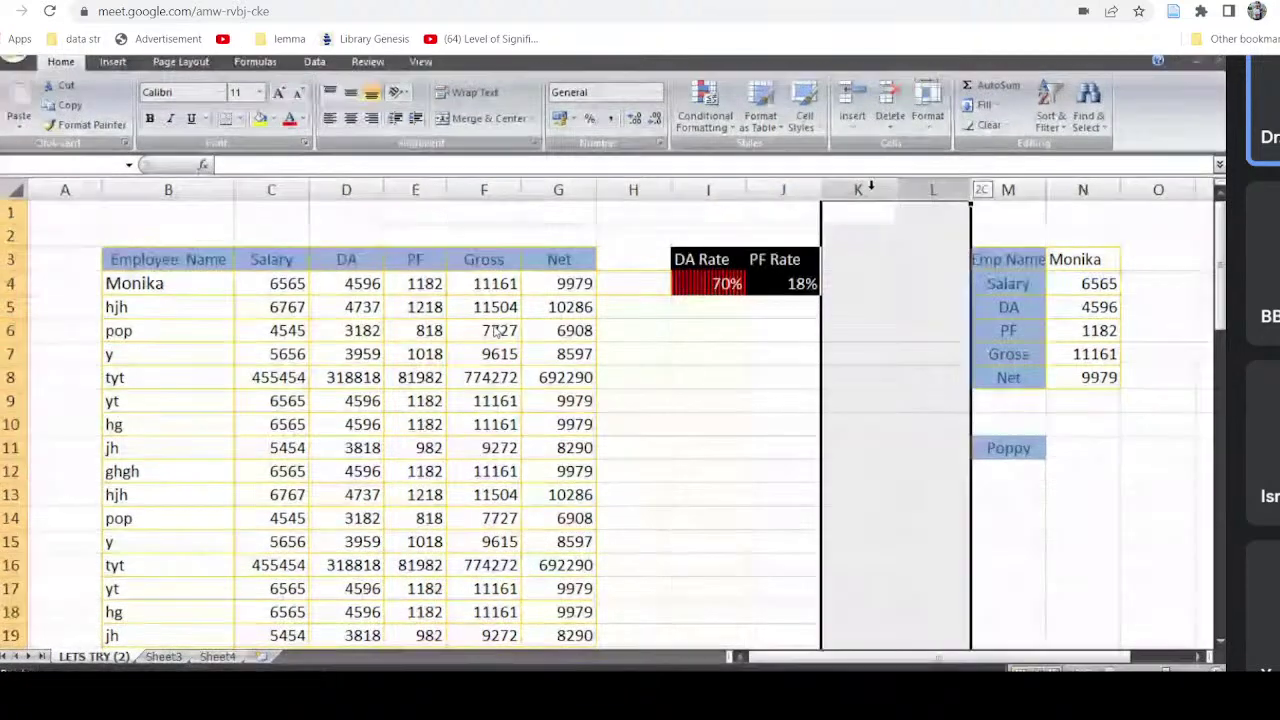
{"action": "left_click_drag", "start_coordinate": [870, 183], "coordinate": [1040, 190]}
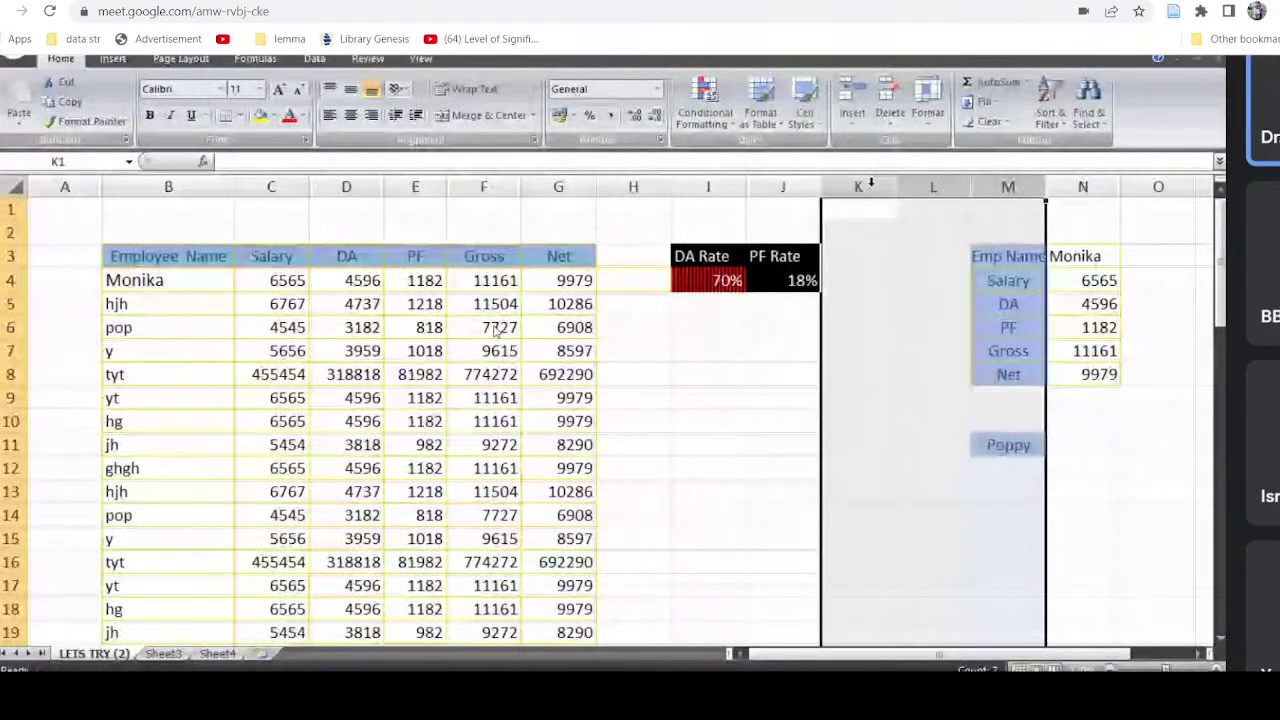
{"action": "left_click", "coordinate": [852, 92]}
{"action": "left_click", "coordinate": [1104, 402]}
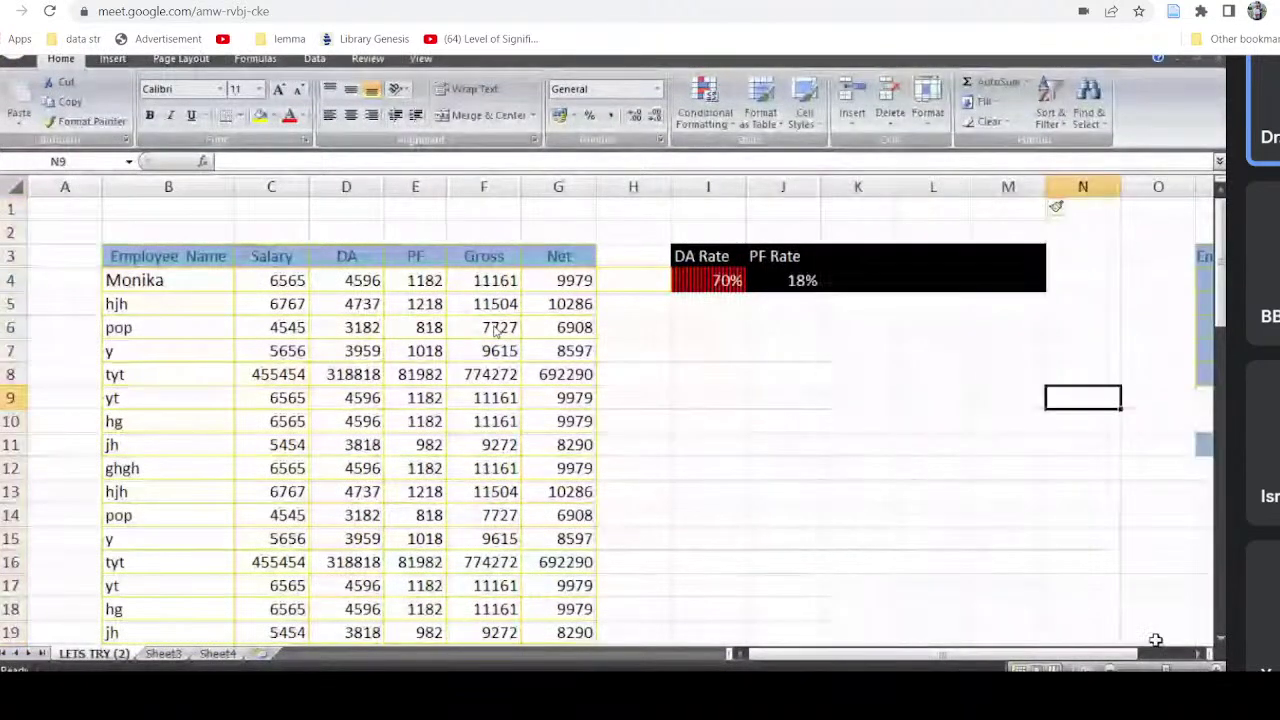
{"action": "left_click", "coordinate": [1196, 663]}
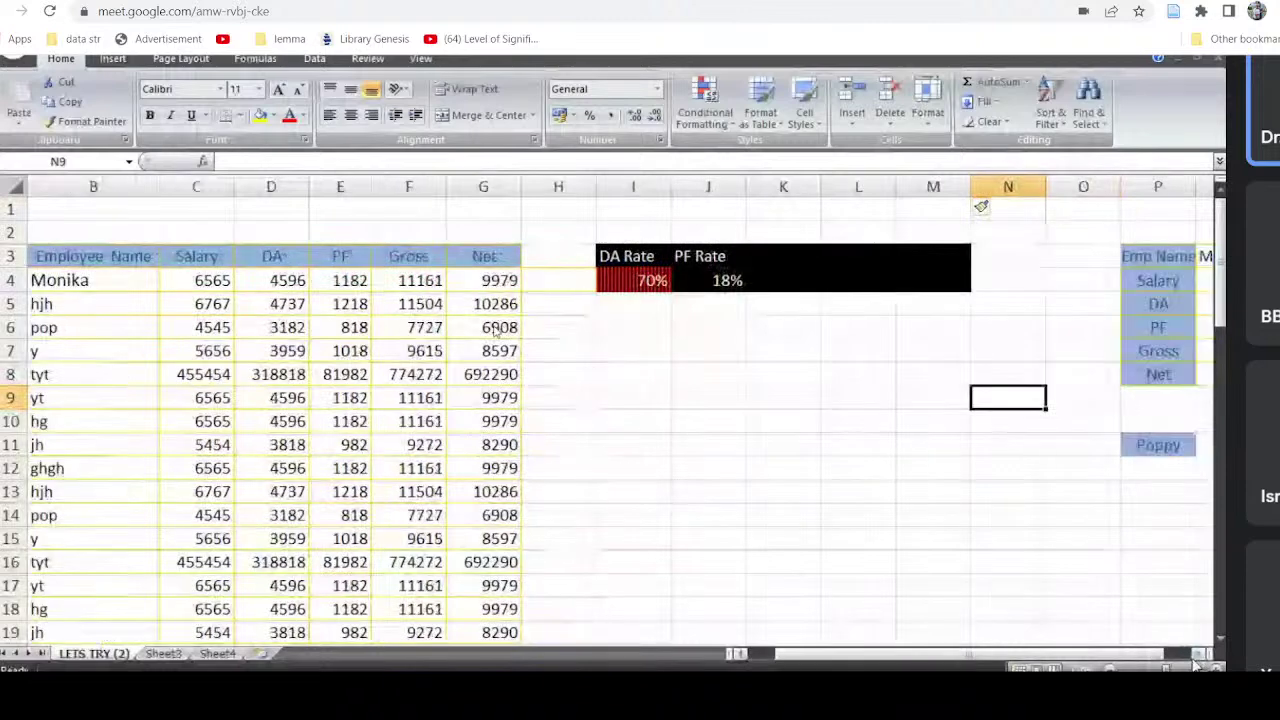
{"action": "left_click", "coordinate": [1196, 663]}
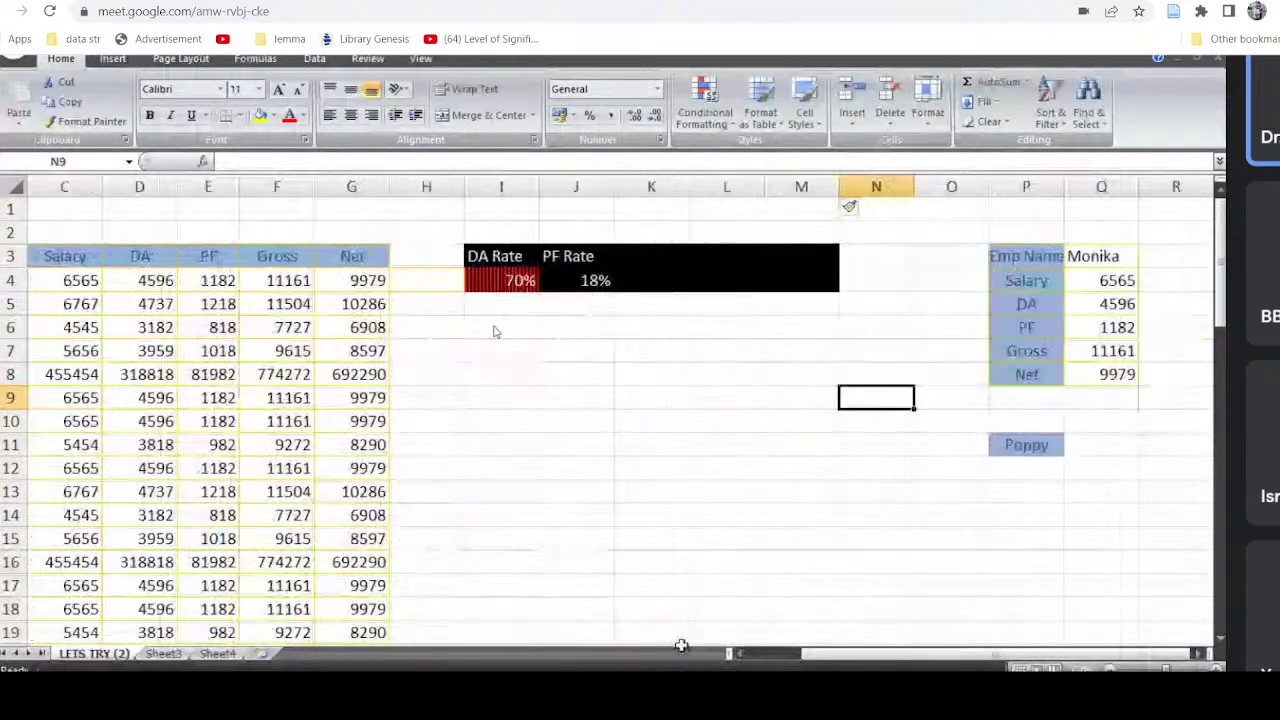
{"action": "left_click", "coordinate": [680, 645]}
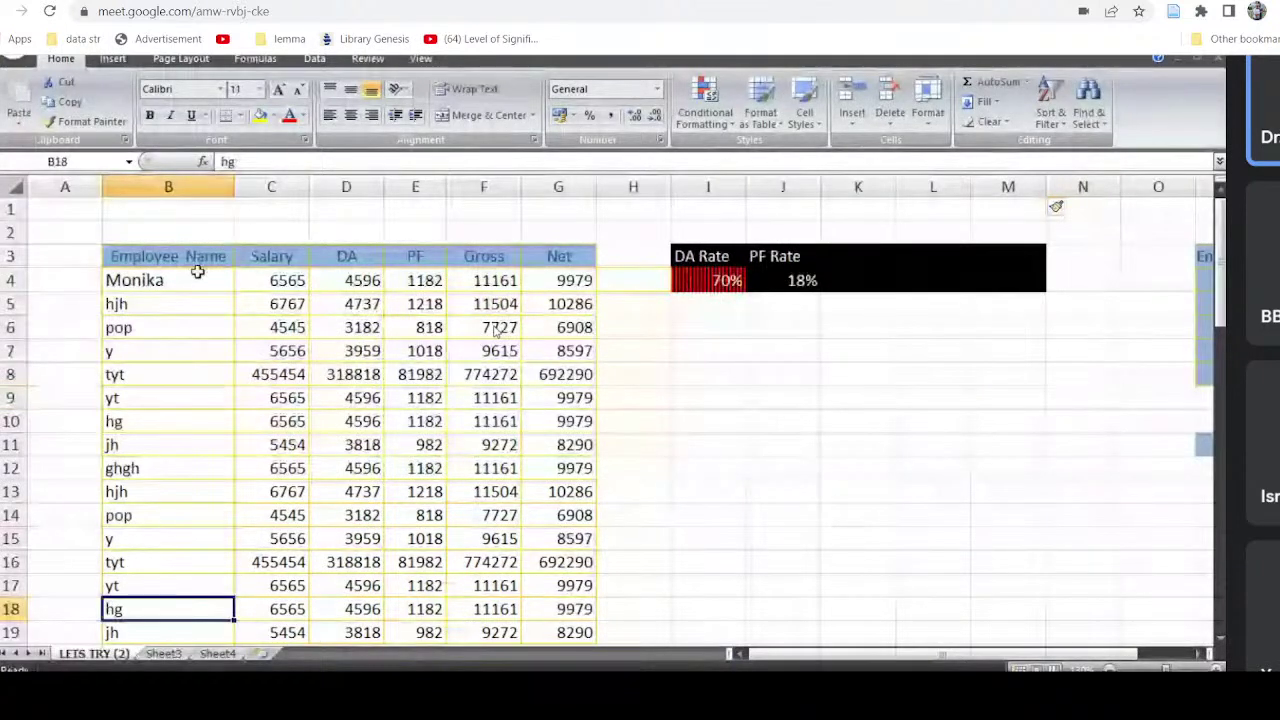
{"action": "key", "text": "Down"}
{"action": "key", "text": "Down"}
{"action": "key", "text": "Down"}
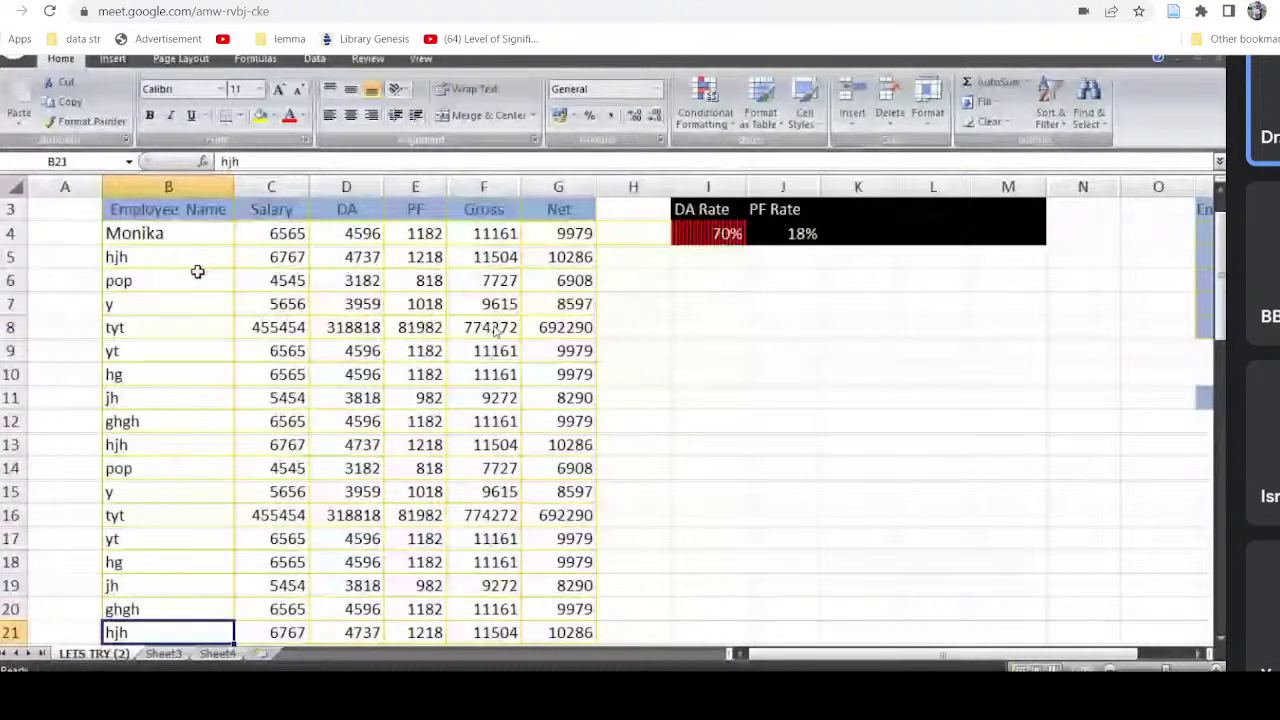
{"action": "key", "text": "Down"}
{"action": "key", "text": "Down"}
{"action": "key", "text": "Down"}
{"action": "key", "text": "Down"}
{"action": "key", "text": "Down"}
{"action": "key", "text": "Down"}
{"action": "key", "text": "Down"}
{"action": "key", "text": "Down"}
{"action": "key", "text": "Down"}
{"action": "key", "text": "Down"}
{"action": "key", "text": "Down"}
{"action": "key", "text": "Down"}
{"action": "key", "text": "Down"}
{"action": "key", "text": "Down"}
{"action": "key", "text": "Down"}
{"action": "key", "text": "Down"}
{"action": "key", "text": "Up"}
{"action": "key", "text": "Up"}
{"action": "key", "text": "Up"}
{"action": "key", "text": "Up"}
{"action": "key", "text": "Up"}
{"action": "key", "text": "Up"}
{"action": "key", "text": "Up"}
{"action": "key", "text": "Up"}
{"action": "key", "text": "Up"}
{"action": "key", "text": "Up"}
{"action": "key", "text": "Up"}
{"action": "key", "text": "Up"}
{"action": "key", "text": "Up"}
{"action": "key", "text": "Up"}
{"action": "key", "text": "Up"}
{"action": "key", "text": "Up"}
{"action": "key", "text": "Up"}
{"action": "key", "text": "Up"}
{"action": "key", "text": "Up"}
{"action": "key", "text": "Up"}
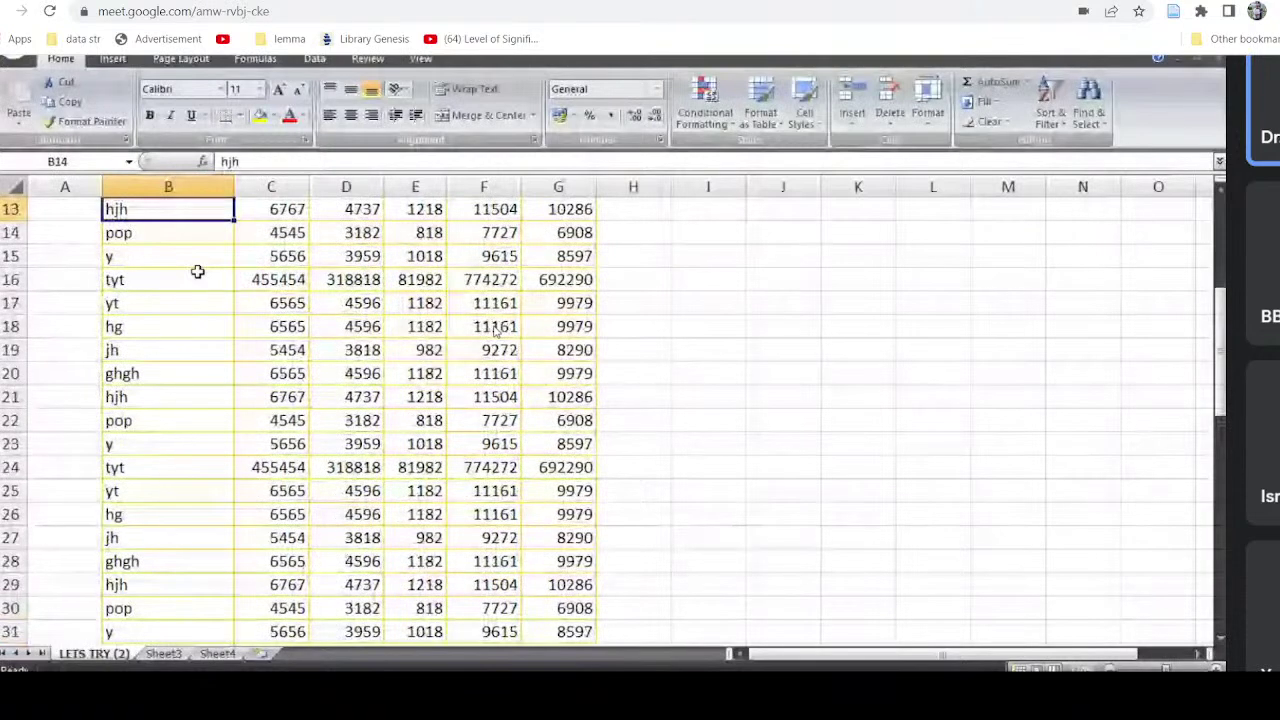
{"action": "key", "text": "Up"}
{"action": "key", "text": "Up"}
{"action": "key", "text": "Up"}
{"action": "key", "text": "Up"}
{"action": "key", "text": "Up"}
{"action": "key", "text": "Up"}
{"action": "key", "text": "Up"}
{"action": "key", "text": "Up"}
{"action": "key", "text": "Up"}
{"action": "key", "text": "Up"}
{"action": "key", "text": "Up"}
{"action": "key", "text": "Up"}
{"action": "key", "text": "Up"}
{"action": "key", "text": "Down"}
{"action": "key", "text": "Down"}
{"action": "key", "text": "Down"}
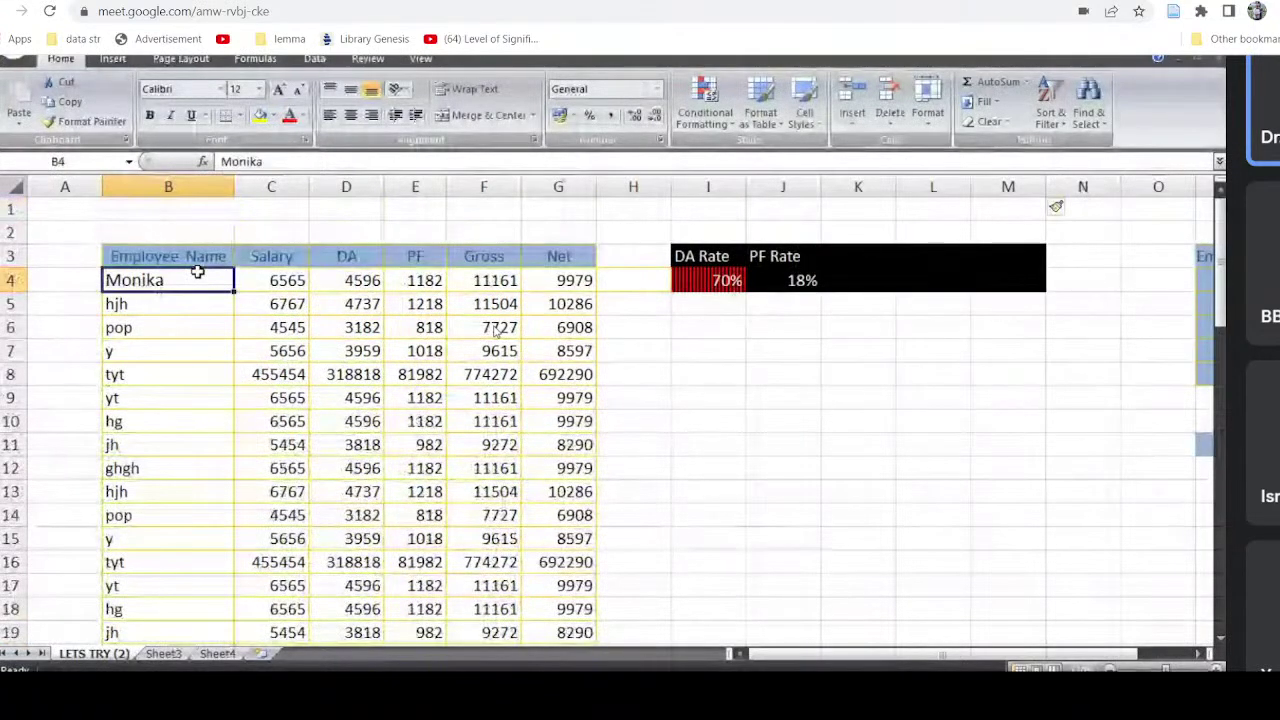
{"action": "key", "text": "Down"}
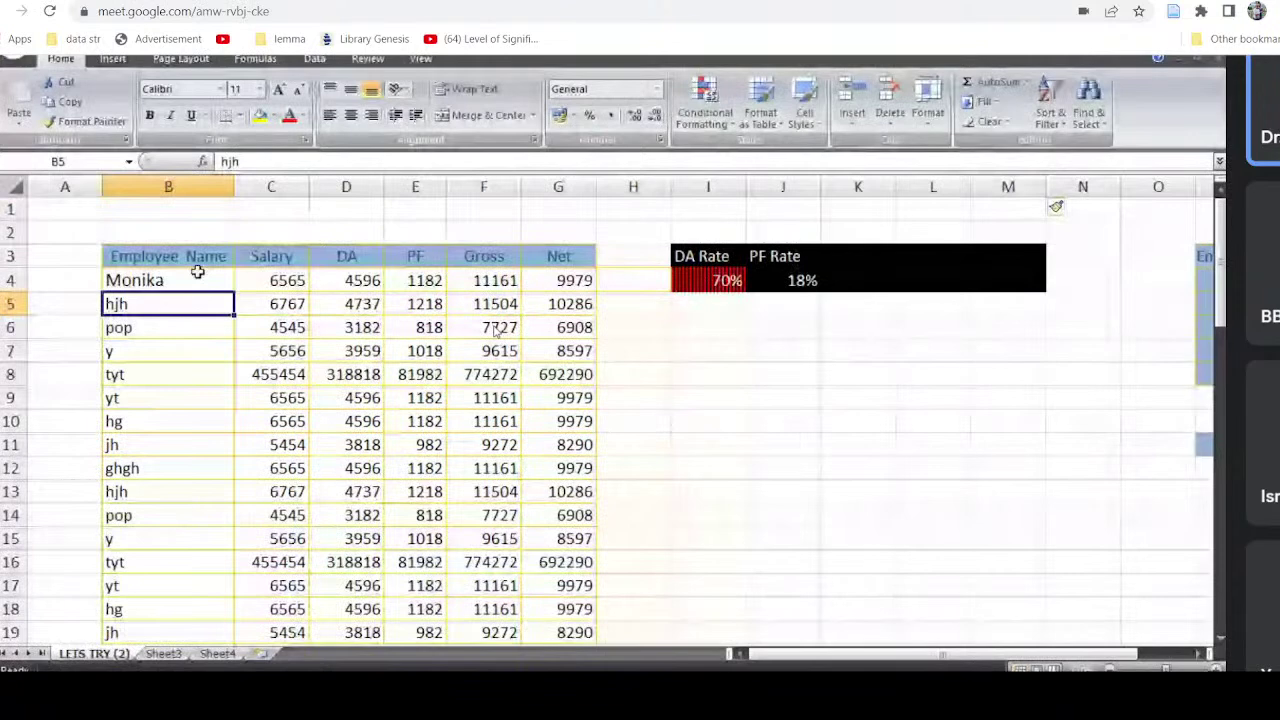
{"action": "key", "text": "Down"}
{"action": "key", "text": "Down"}
{"action": "key", "text": "Down"}
{"action": "key", "text": "Down"}
{"action": "key", "text": "Down"}
{"action": "key", "text": "Down"}
{"action": "key", "text": "Down"}
{"action": "key", "text": "Down"}
{"action": "key", "text": "Down"}
{"action": "key", "text": "Down"}
{"action": "key", "text": "Down"}
{"action": "key", "text": "Down"}
{"action": "key", "text": "Down"}
{"action": "key", "text": "Down"}
{"action": "key", "text": "Down"}
{"action": "key", "text": "Down"}
{"action": "key", "text": "Down"}
{"action": "key", "text": "Down"}
{"action": "key", "text": "Down"}
{"action": "key", "text": "Down"}
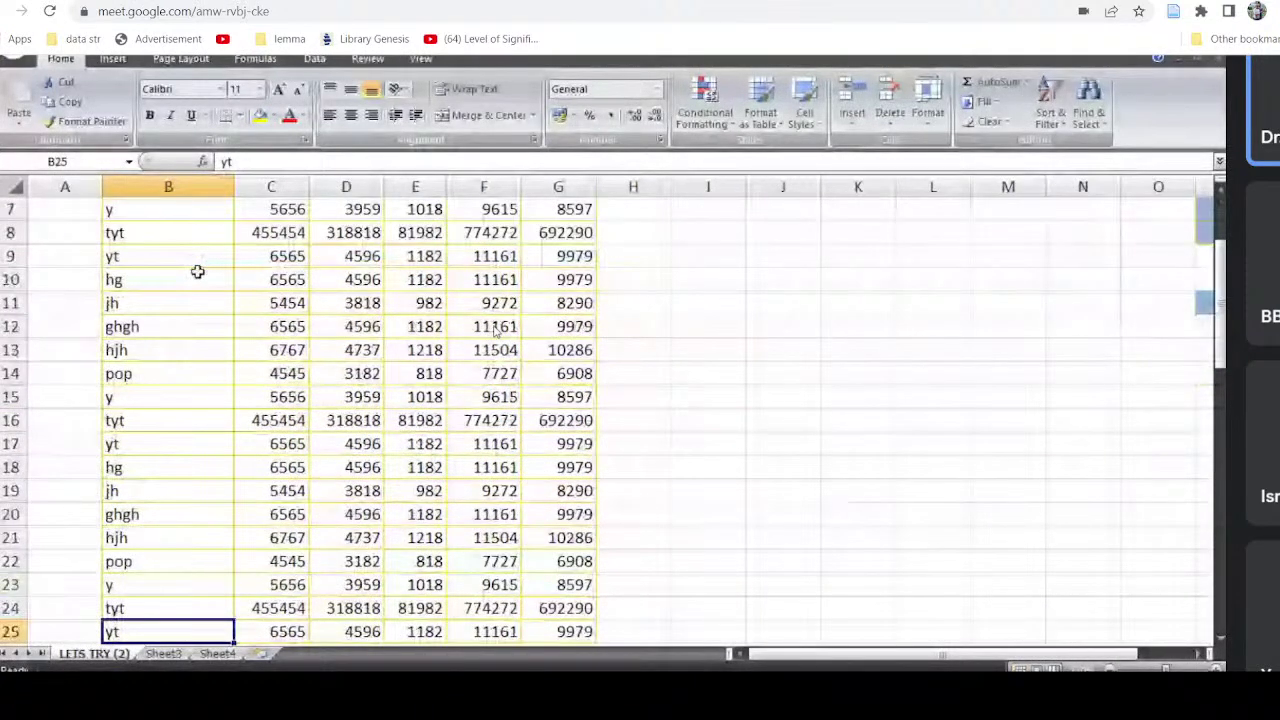
{"action": "key", "text": "Down"}
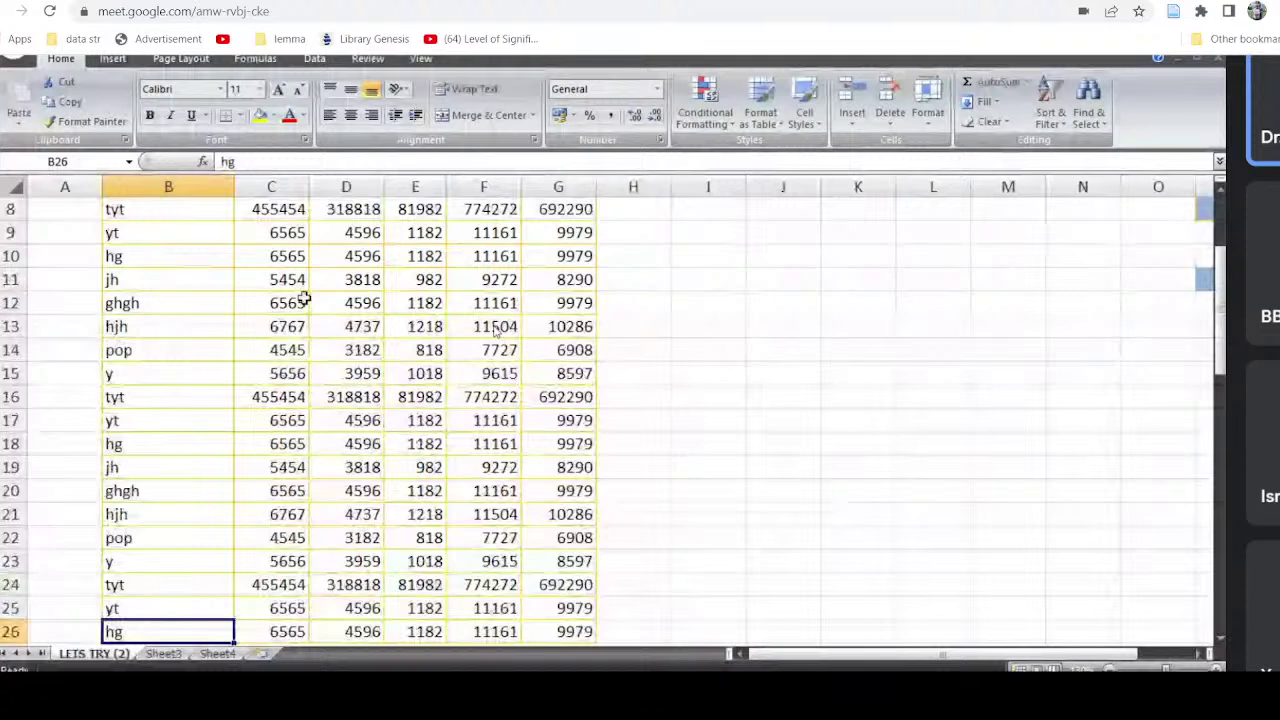
{"action": "left_click", "coordinate": [489, 306]}
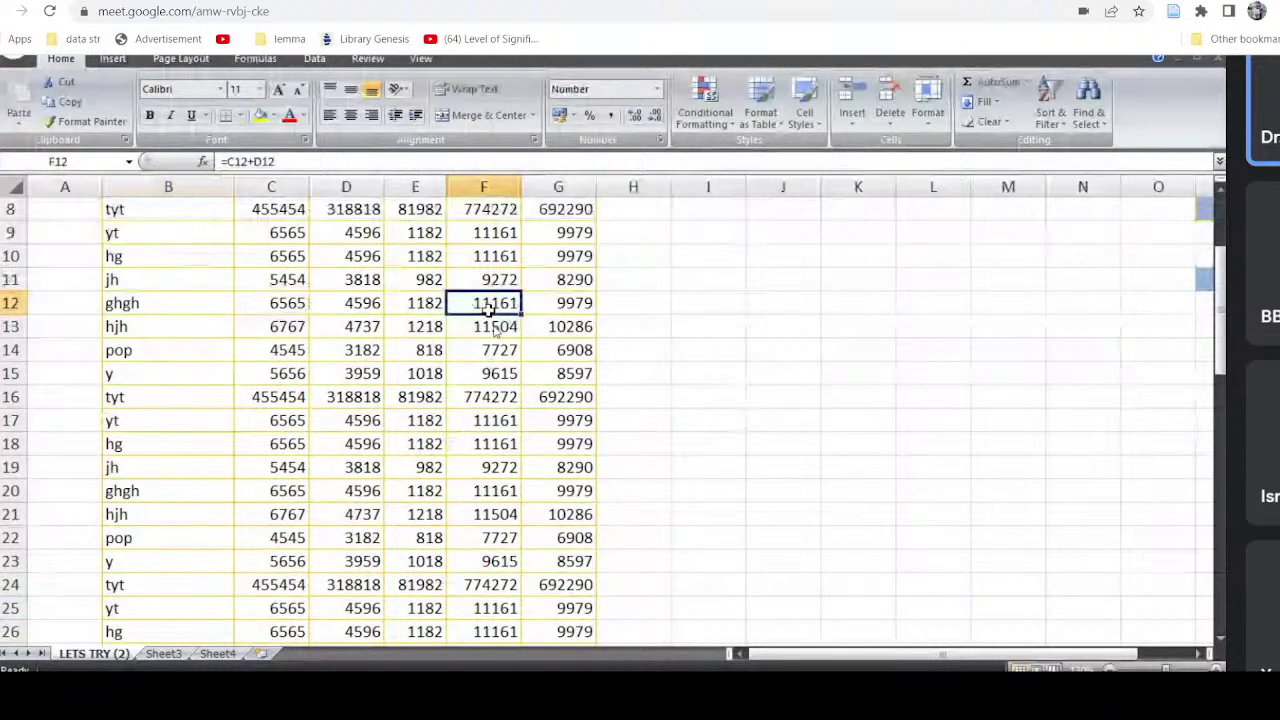
{"action": "left_click", "coordinate": [586, 305]}
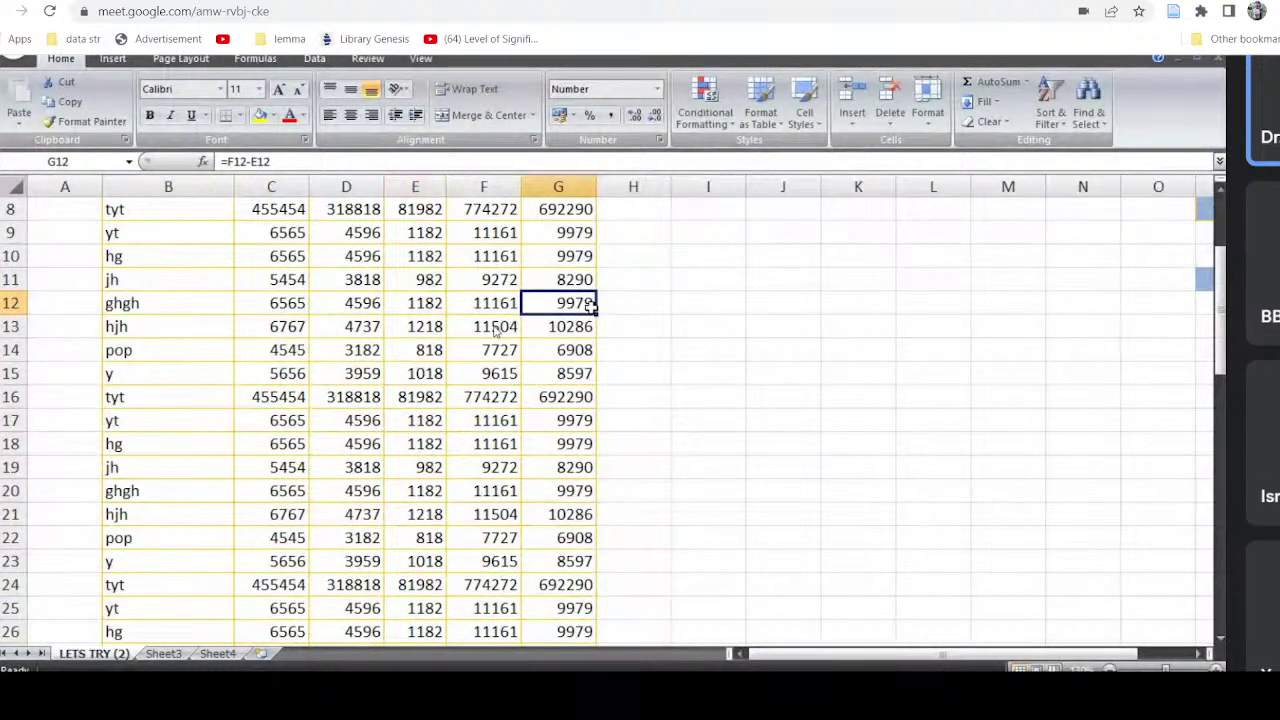
{"action": "key", "text": "ctrl+Home"}
{"action": "left_click", "coordinate": [130, 256]}
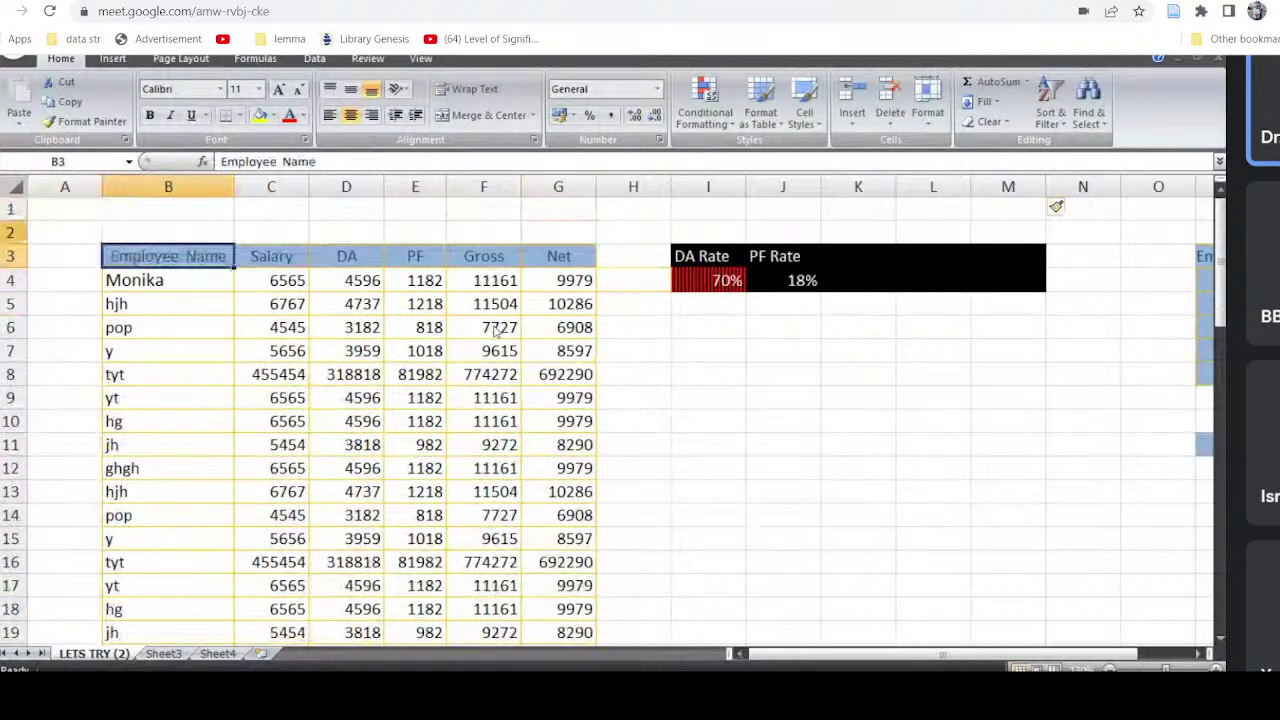
{"action": "left_click", "coordinate": [8, 257]}
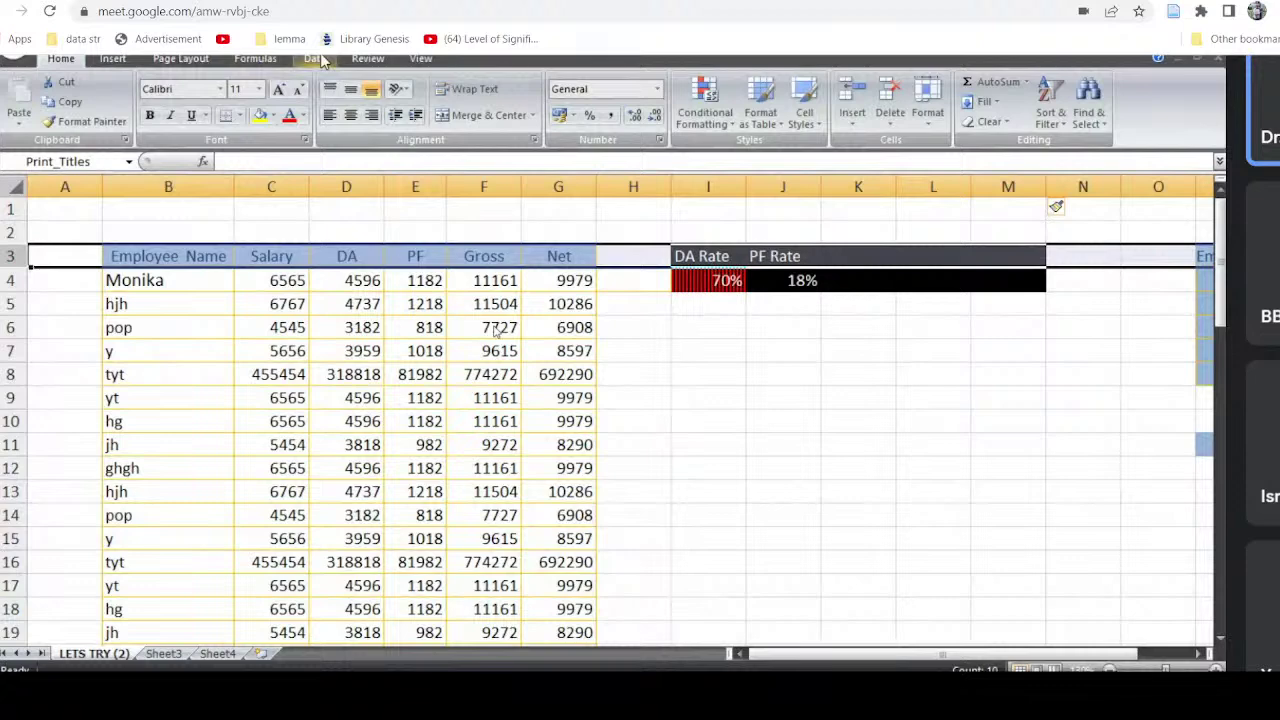
Step: Freeze the top row of the salary sheet, then select Monika's name in B4
{"action": "left_click", "coordinate": [314, 59]}
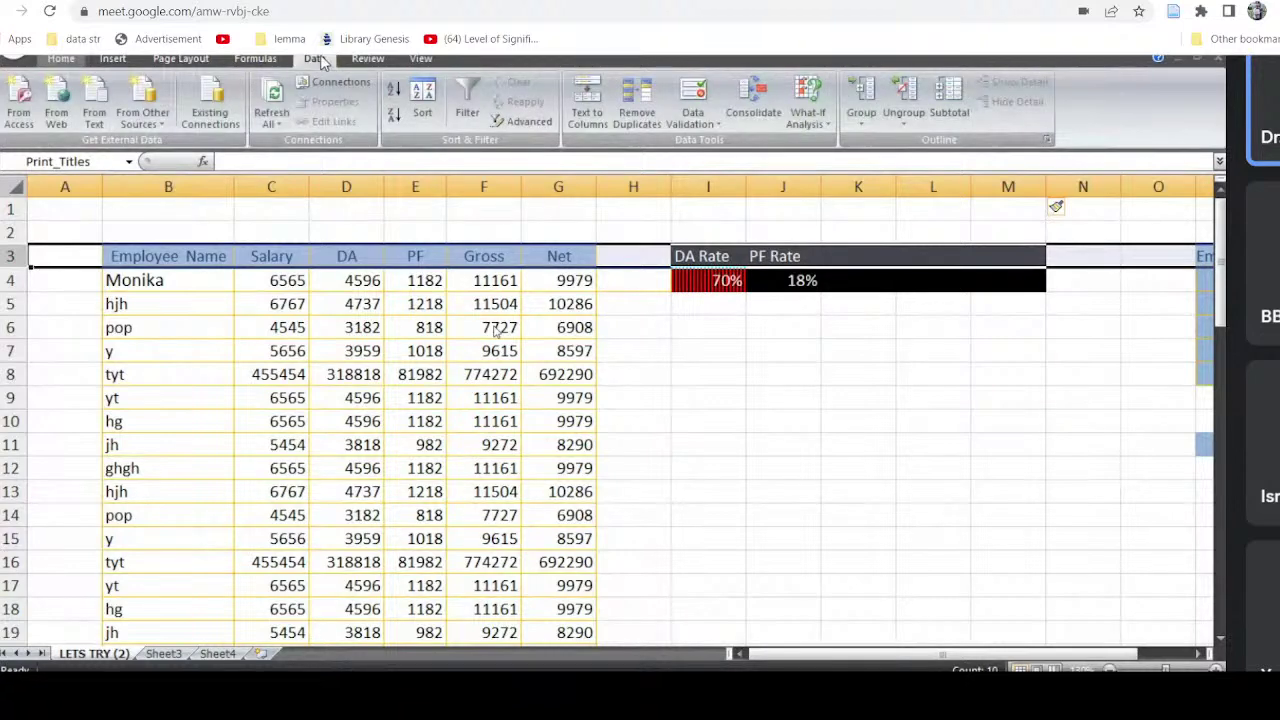
{"action": "left_click", "coordinate": [367, 59]}
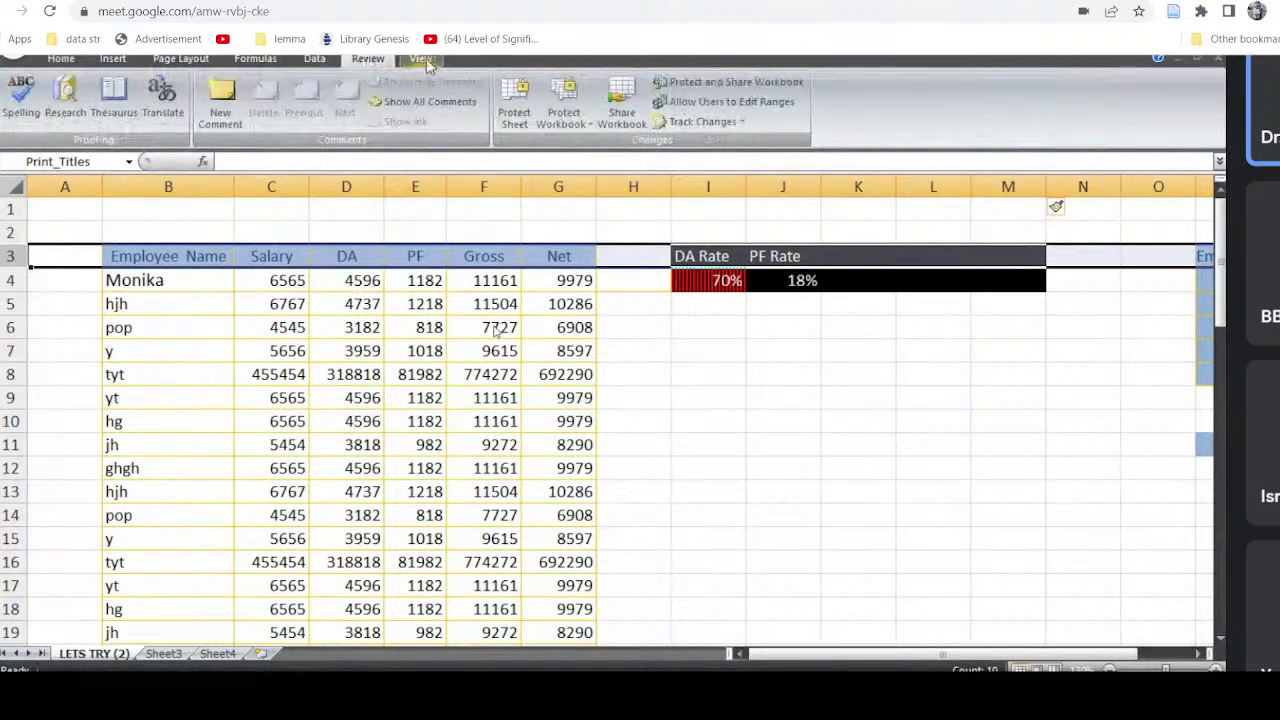
{"action": "left_click", "coordinate": [422, 60]}
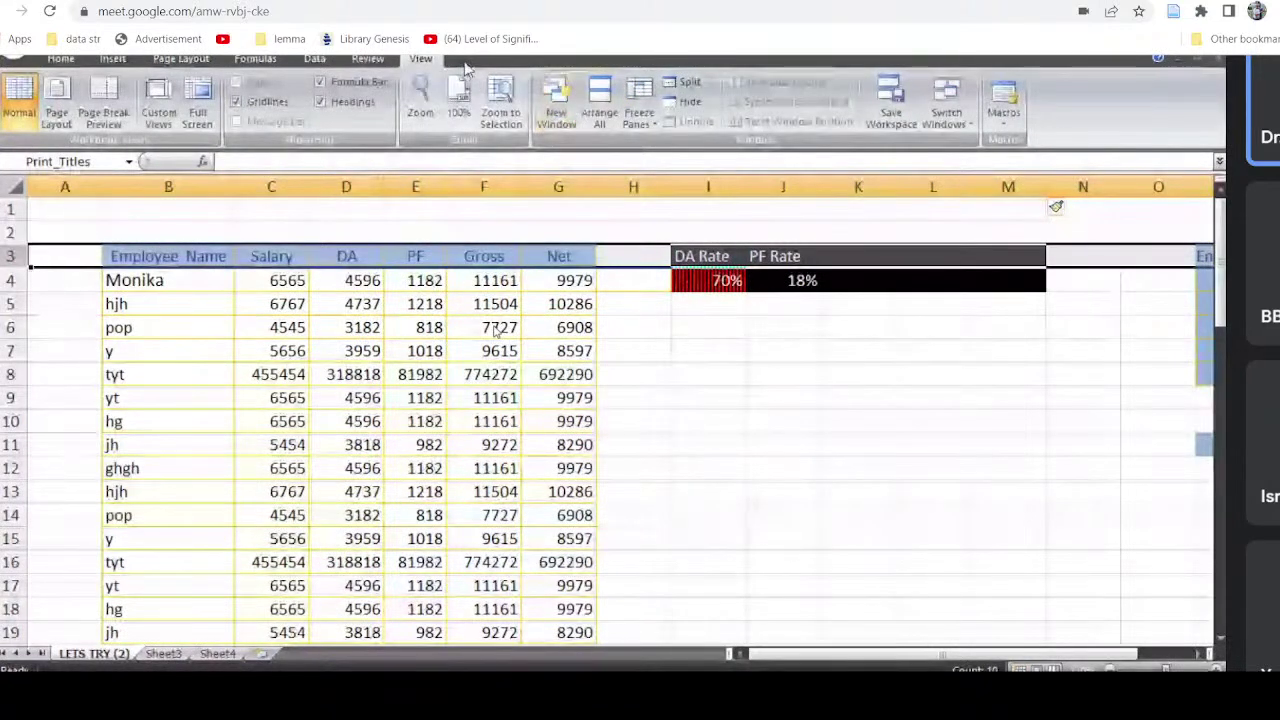
{"action": "left_click", "coordinate": [638, 110]}
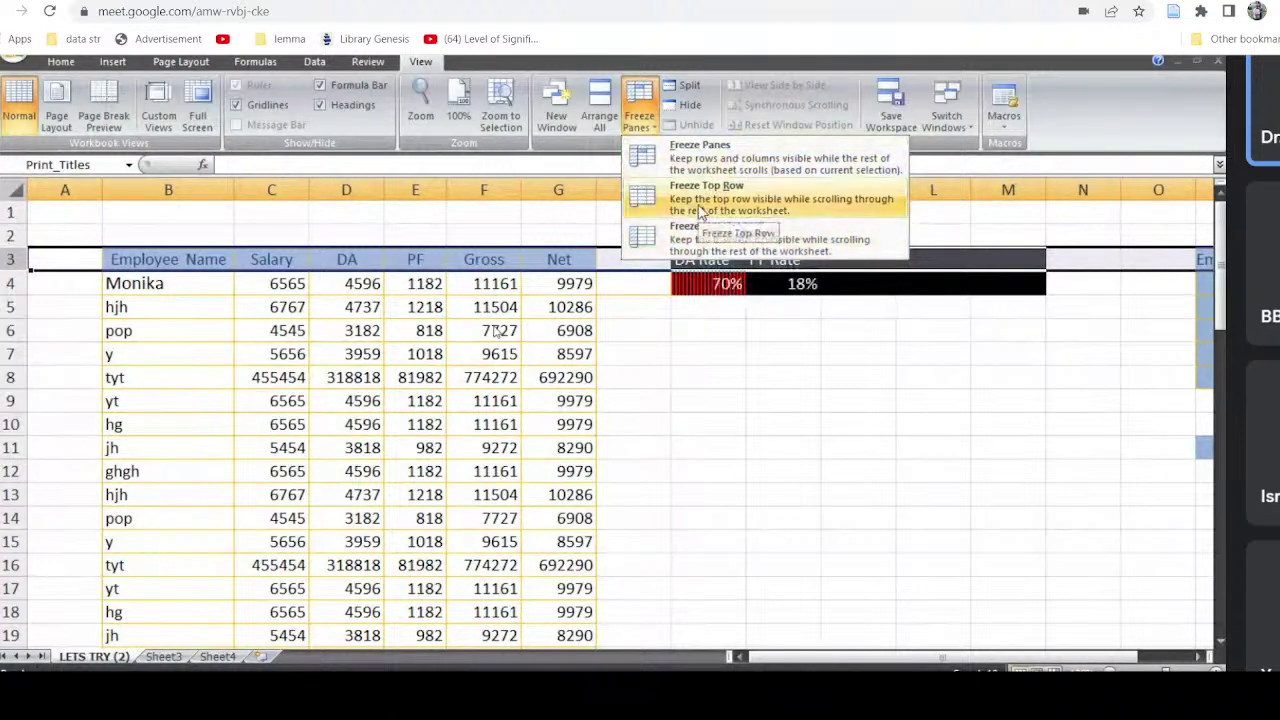
{"action": "left_click", "coordinate": [163, 284]}
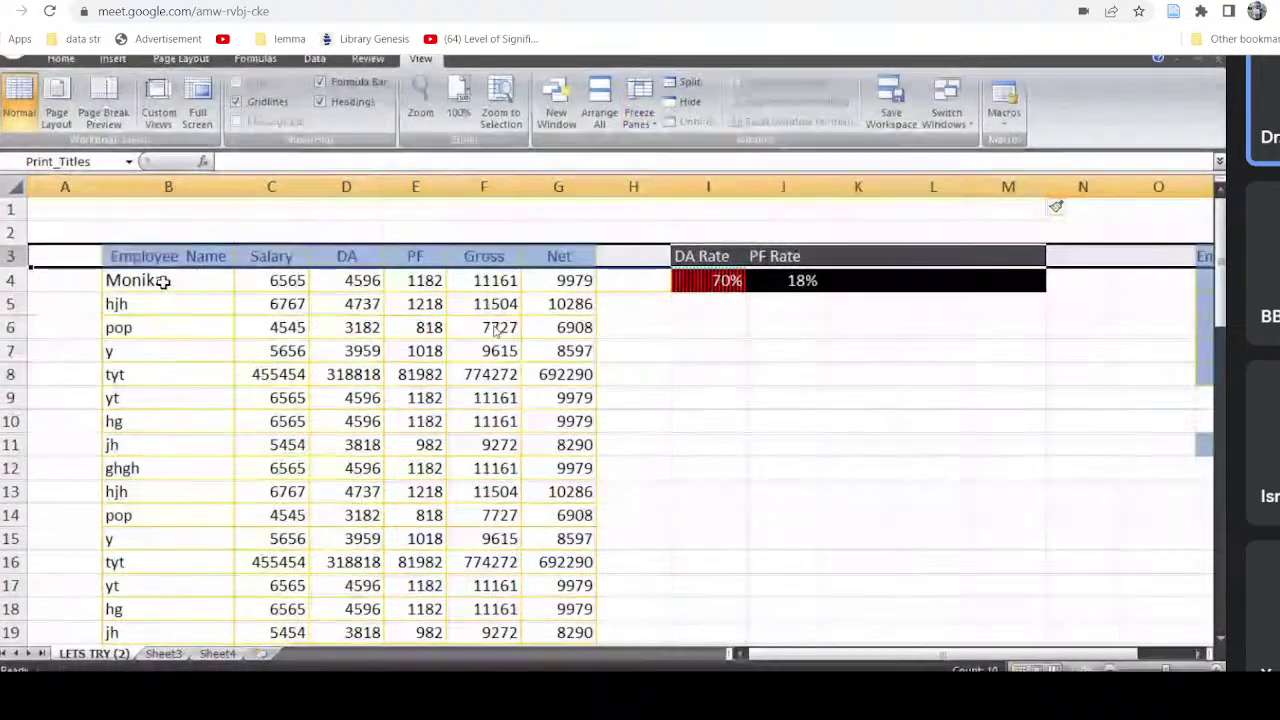
{"action": "left_click", "coordinate": [163, 281]}
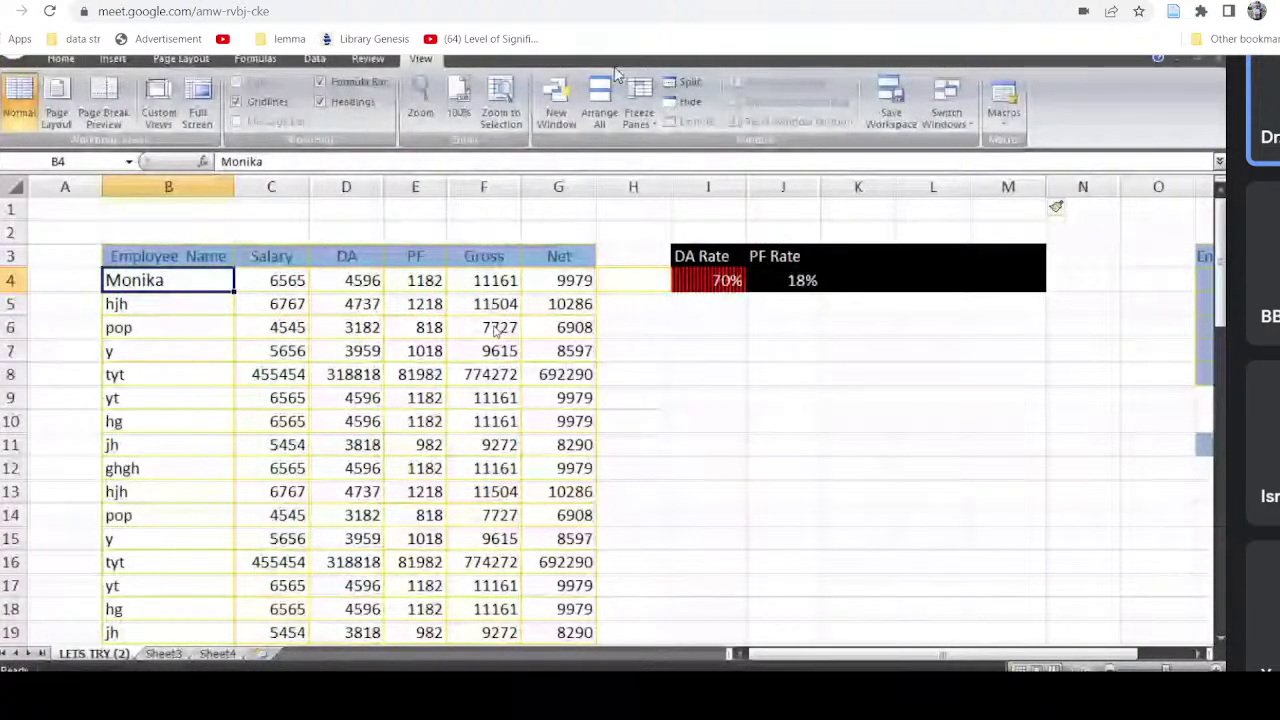
Step: Freeze the top row, test it by moving down and back up, then select blank rows 1–2
{"action": "left_click", "coordinate": [638, 102]}
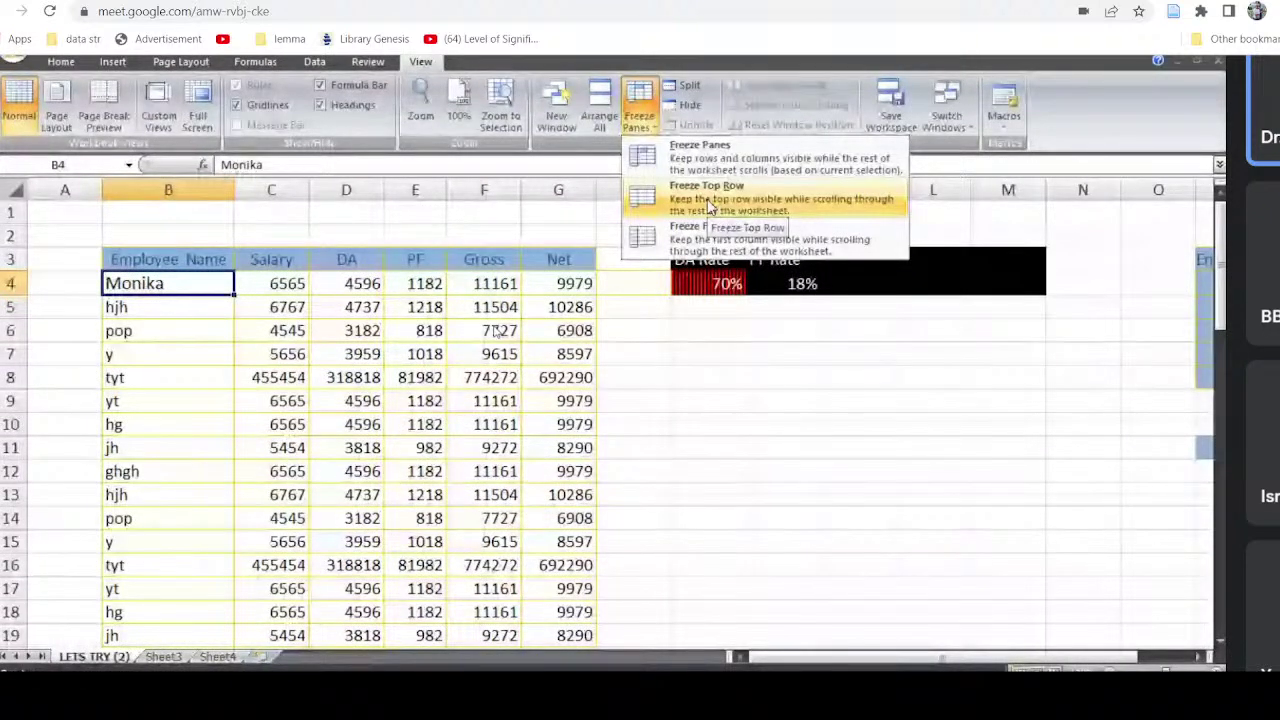
{"action": "left_click", "coordinate": [708, 200]}
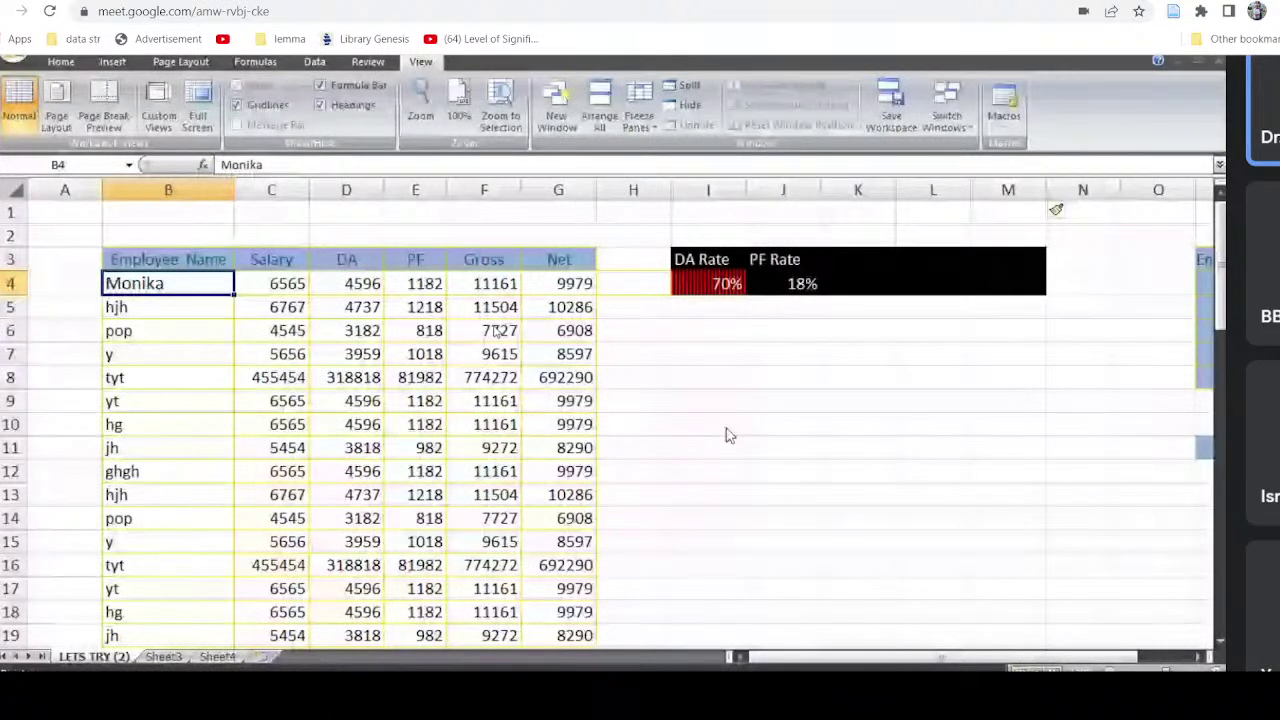
{"action": "key", "text": "Down"}
{"action": "key", "text": "Down"}
{"action": "key", "text": "Down"}
{"action": "key", "text": "Down"}
{"action": "key", "text": "Down"}
{"action": "key", "text": "Down"}
{"action": "key", "text": "Down"}
{"action": "key", "text": "Down"}
{"action": "key", "text": "Down"}
{"action": "key", "text": "Down"}
{"action": "key", "text": "Down"}
{"action": "key", "text": "Down"}
{"action": "key", "text": "Down"}
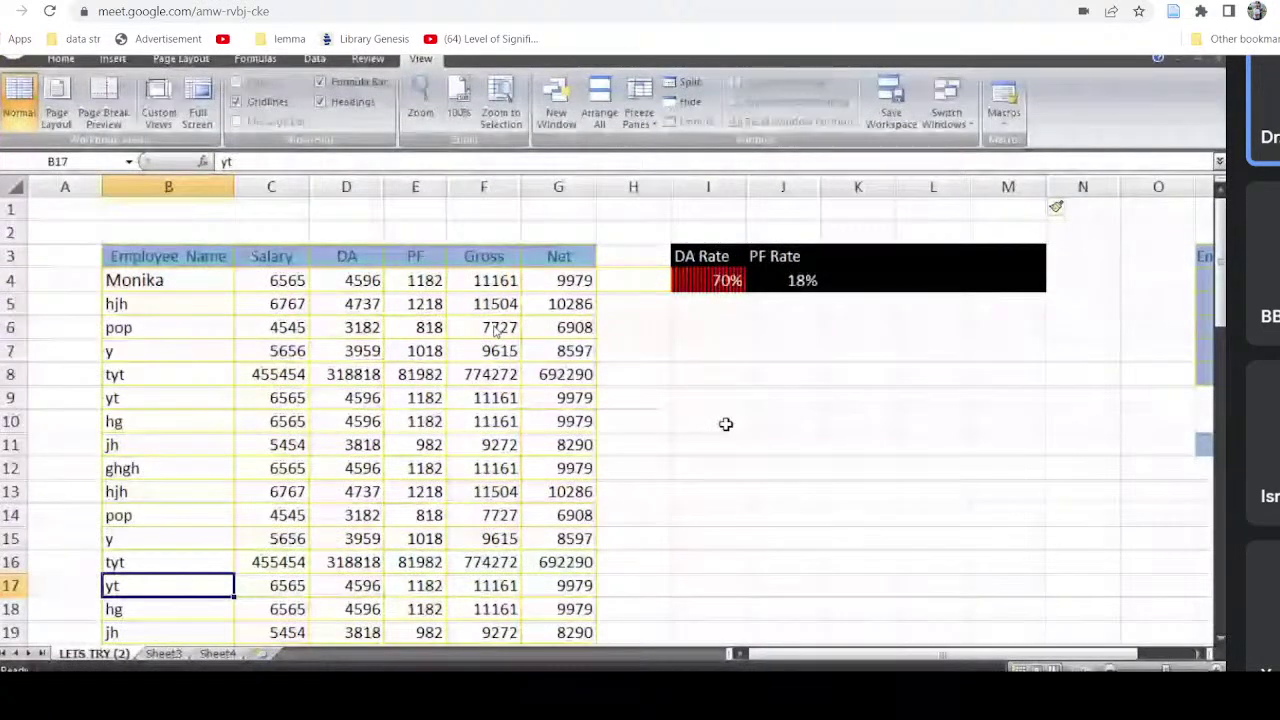
{"action": "key", "text": "Up"}
{"action": "key", "text": "Up"}
{"action": "key", "text": "Up"}
{"action": "key", "text": "Up"}
{"action": "key", "text": "Up"}
{"action": "key", "text": "Up"}
{"action": "key", "text": "Up"}
{"action": "key", "text": "Up"}
{"action": "key", "text": "Up"}
{"action": "key", "text": "Up"}
{"action": "key", "text": "Up"}
{"action": "key", "text": "Up"}
{"action": "key", "text": "Up"}
{"action": "key", "text": "Up"}
{"action": "key", "text": "Up"}
{"action": "key", "text": "Up"}
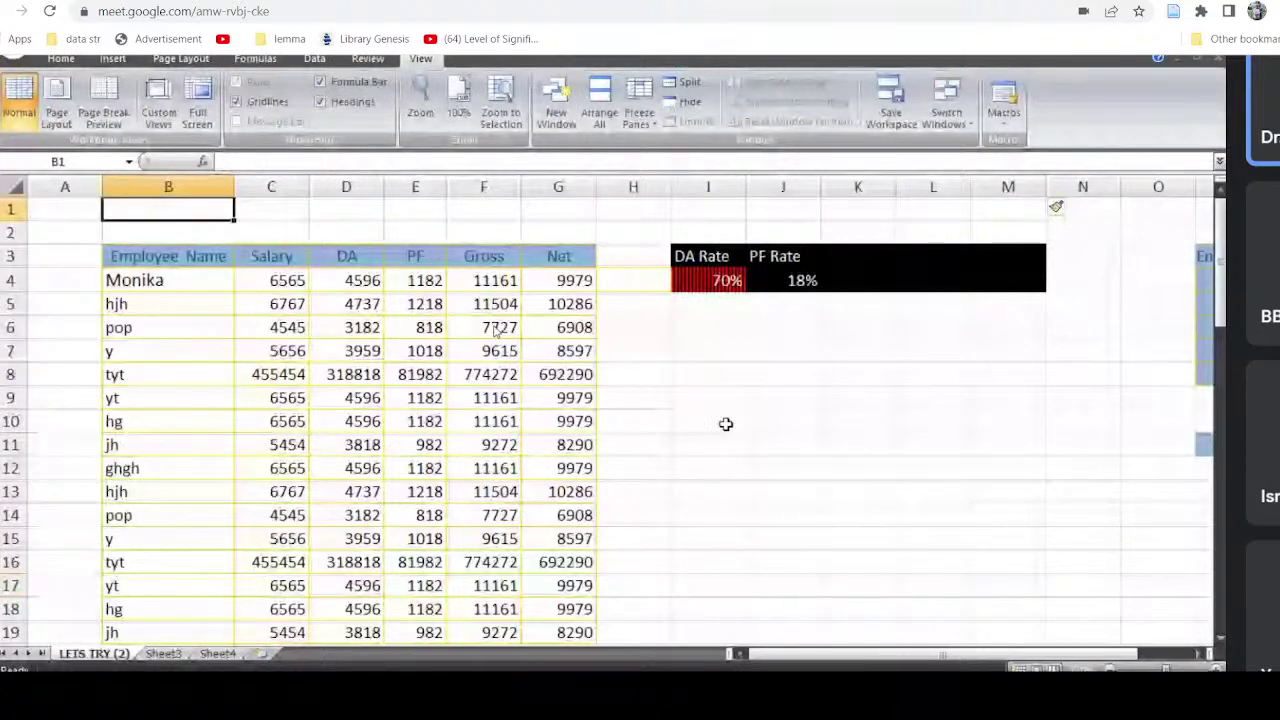
{"action": "key", "text": "Page_Down"}
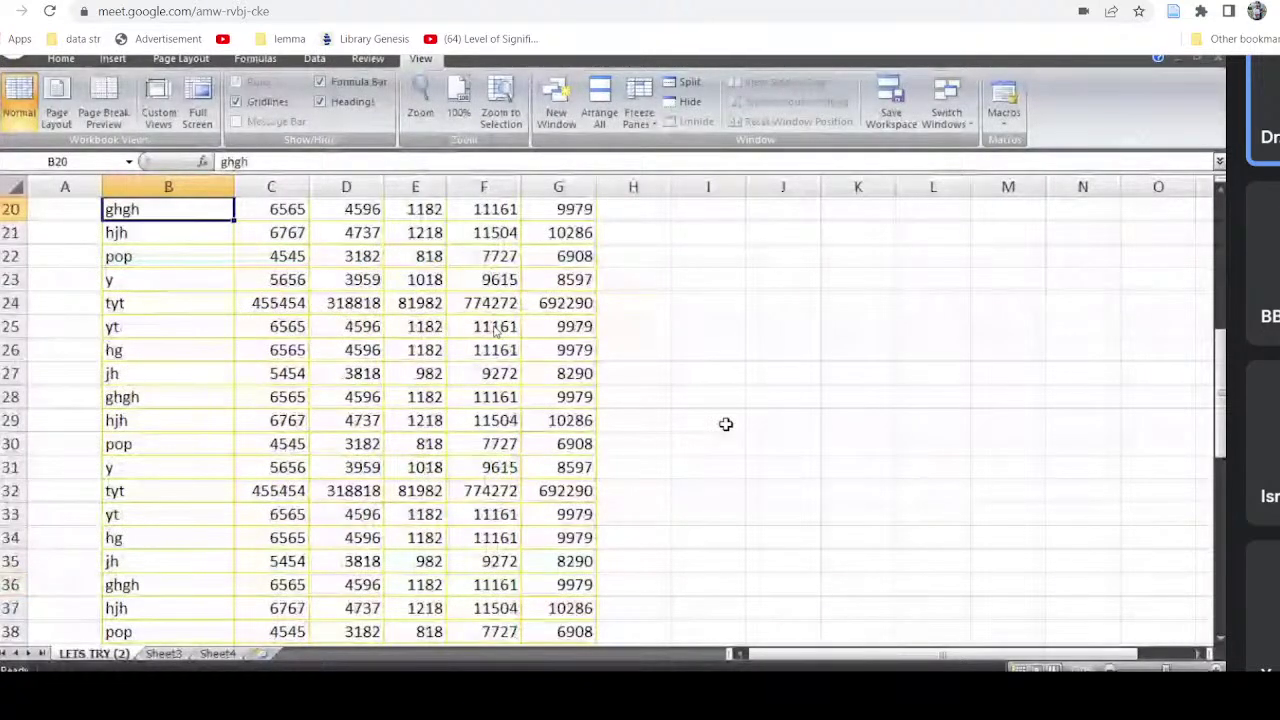
{"action": "key", "text": "Page_Up"}
{"action": "left_click", "coordinate": [14, 212]}
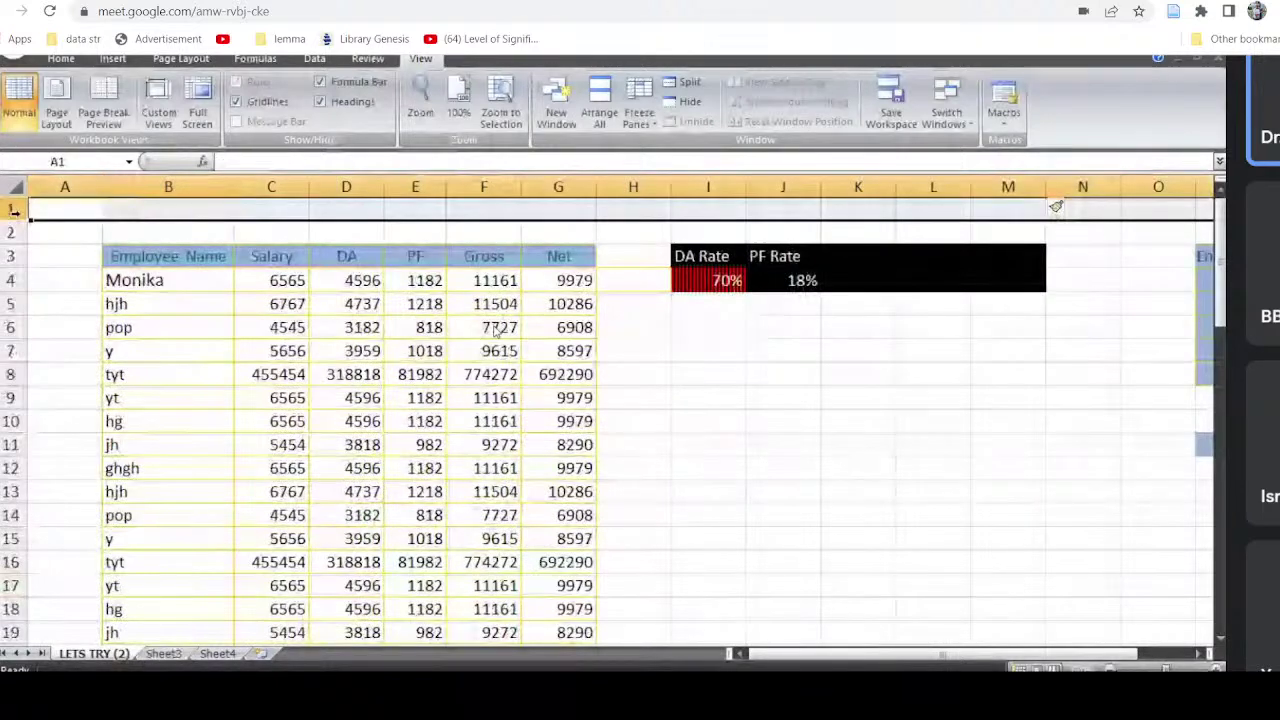
{"action": "left_click_drag", "start_coordinate": [14, 212], "coordinate": [14, 238]}
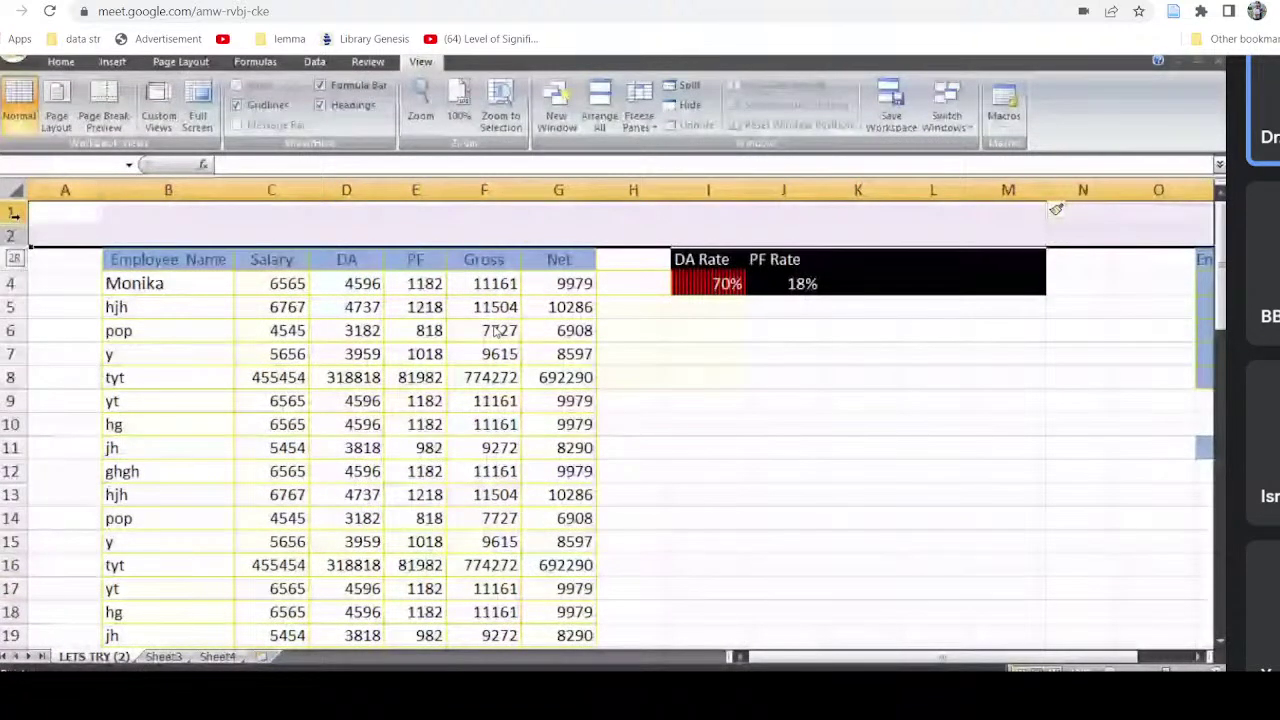
Step: Remove the two blank rows above the headers and select Monika's cell B2
{"action": "left_click", "coordinate": [62, 62]}
{"action": "key", "text": "ctrl+z"}
{"action": "left_click", "coordinate": [117, 235]}
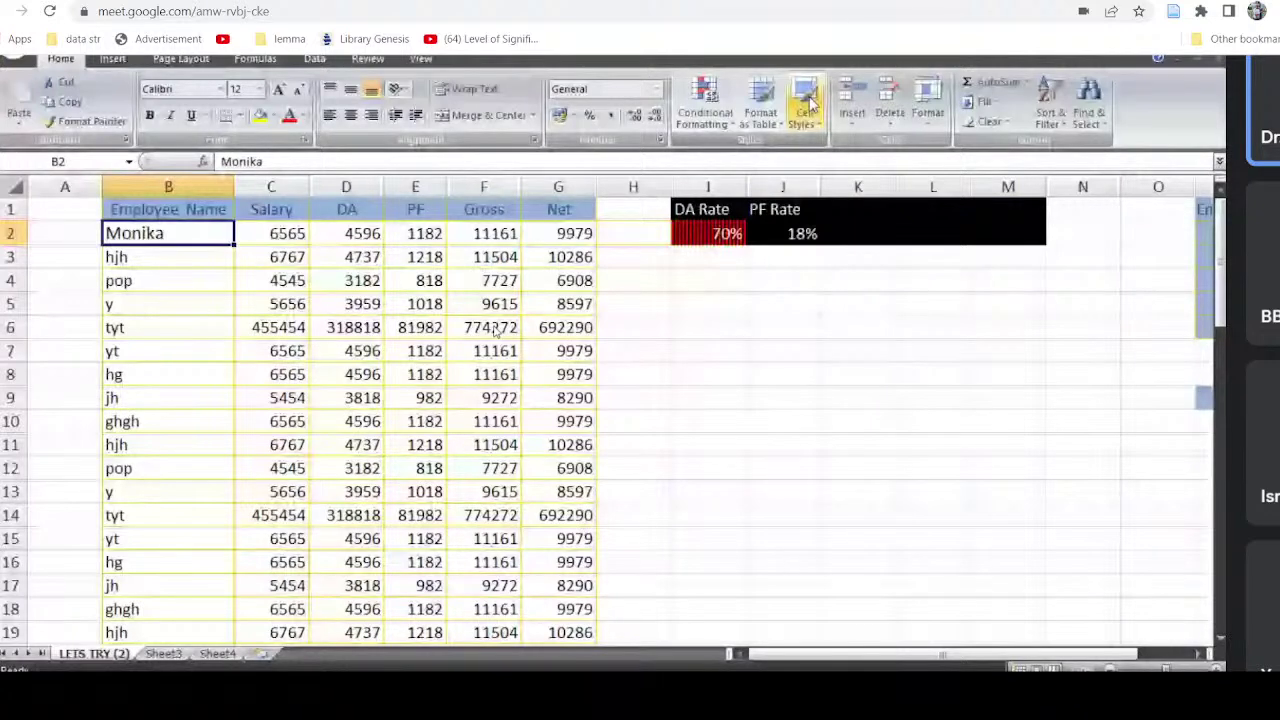
Step: Freeze the Employee Name header row at the top of the sheet
{"action": "left_click", "coordinate": [420, 59]}
{"action": "left_click", "coordinate": [638, 108]}
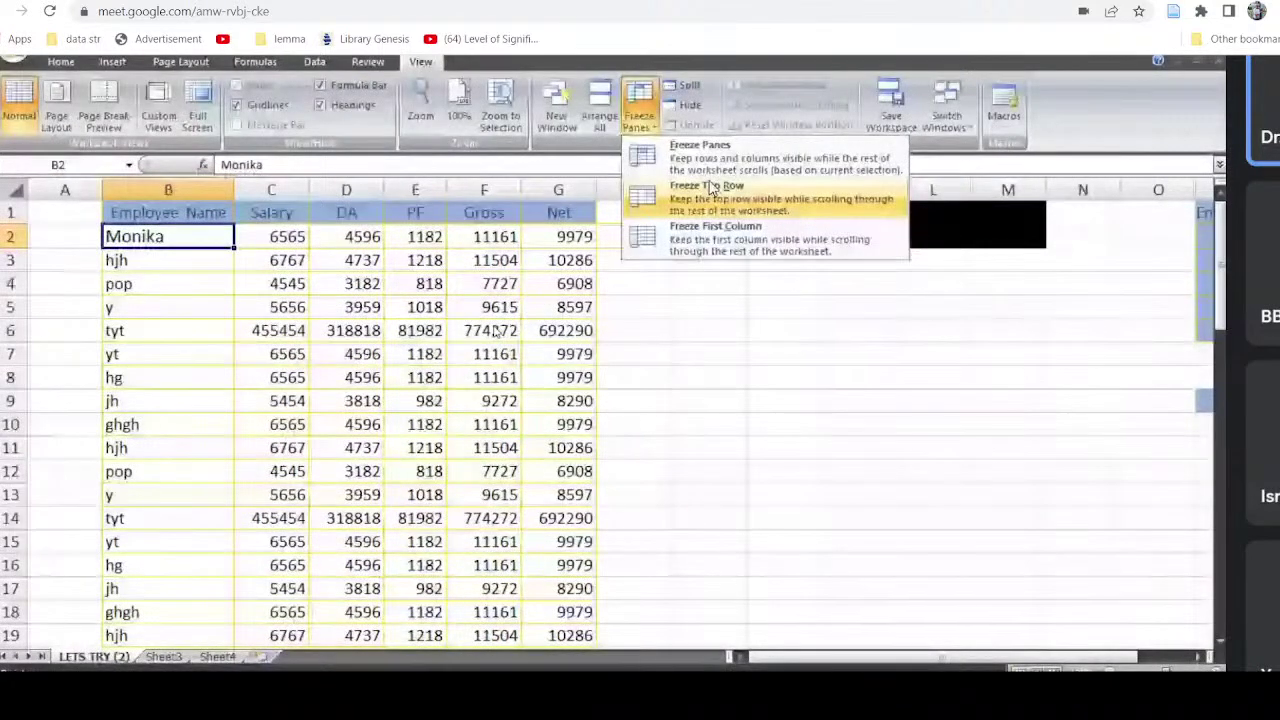
{"action": "left_click", "coordinate": [712, 189]}
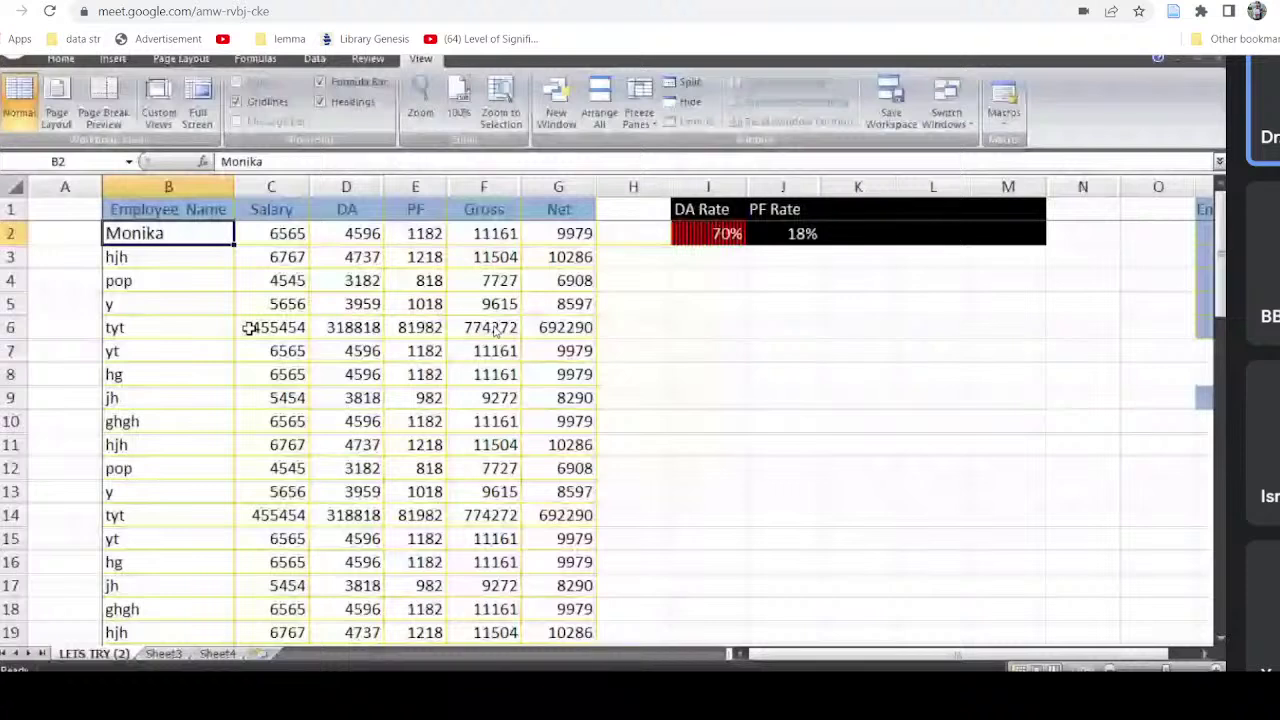
{"action": "key", "text": "Right"}
{"action": "key", "text": "Right"}
{"action": "key", "text": "Right"}
{"action": "key", "text": "Right"}
{"action": "key", "text": "Right"}
{"action": "key", "text": "Down"}
{"action": "key", "text": "Down"}
{"action": "key", "text": "Down"}
{"action": "key", "text": "Down"}
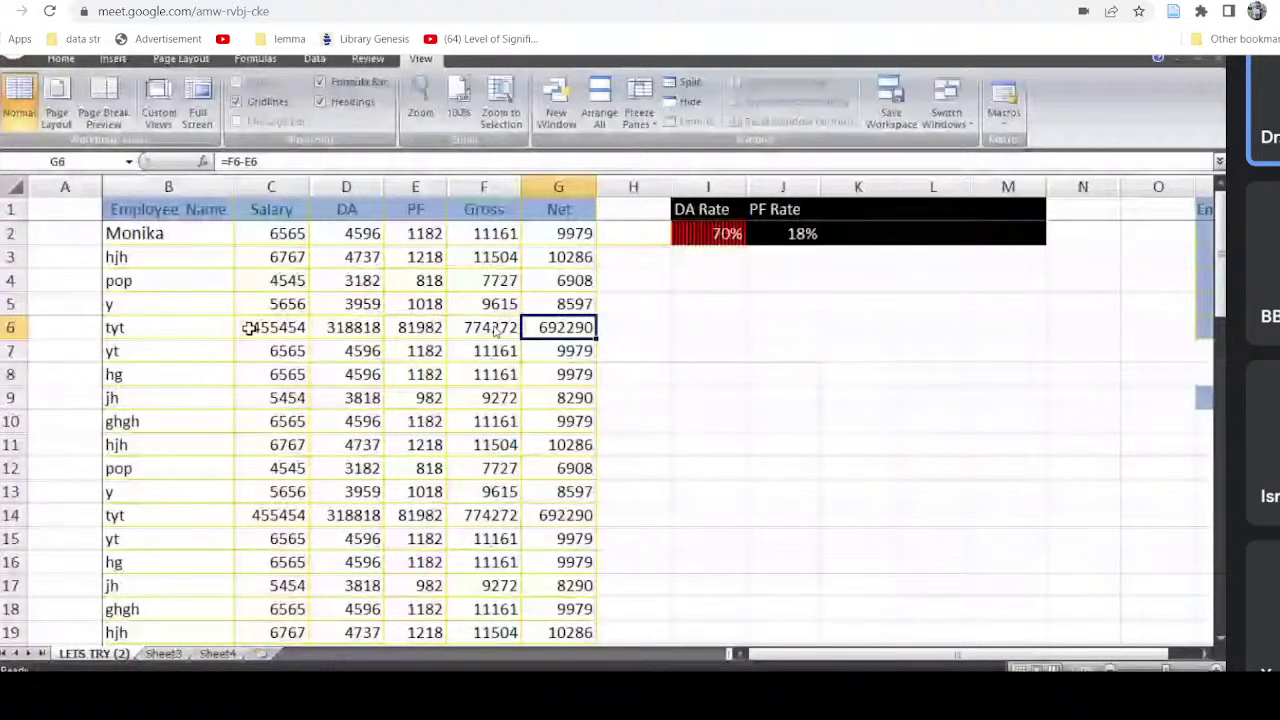
{"action": "key", "text": "Down"}
{"action": "key", "text": "Down"}
{"action": "key", "text": "Down"}
{"action": "key", "text": "Down"}
{"action": "key", "text": "Down"}
{"action": "key", "text": "Down"}
{"action": "key", "text": "Down"}
{"action": "key", "text": "Down"}
{"action": "key", "text": "Down"}
{"action": "key", "text": "Down"}
{"action": "key", "text": "Down"}
{"action": "key", "text": "Down"}
{"action": "key", "text": "Down"}
{"action": "key", "text": "Down"}
{"action": "key", "text": "Down"}
{"action": "key", "text": "Down"}
{"action": "key", "text": "Down"}
{"action": "key", "text": "Down"}
{"action": "key", "text": "Down"}
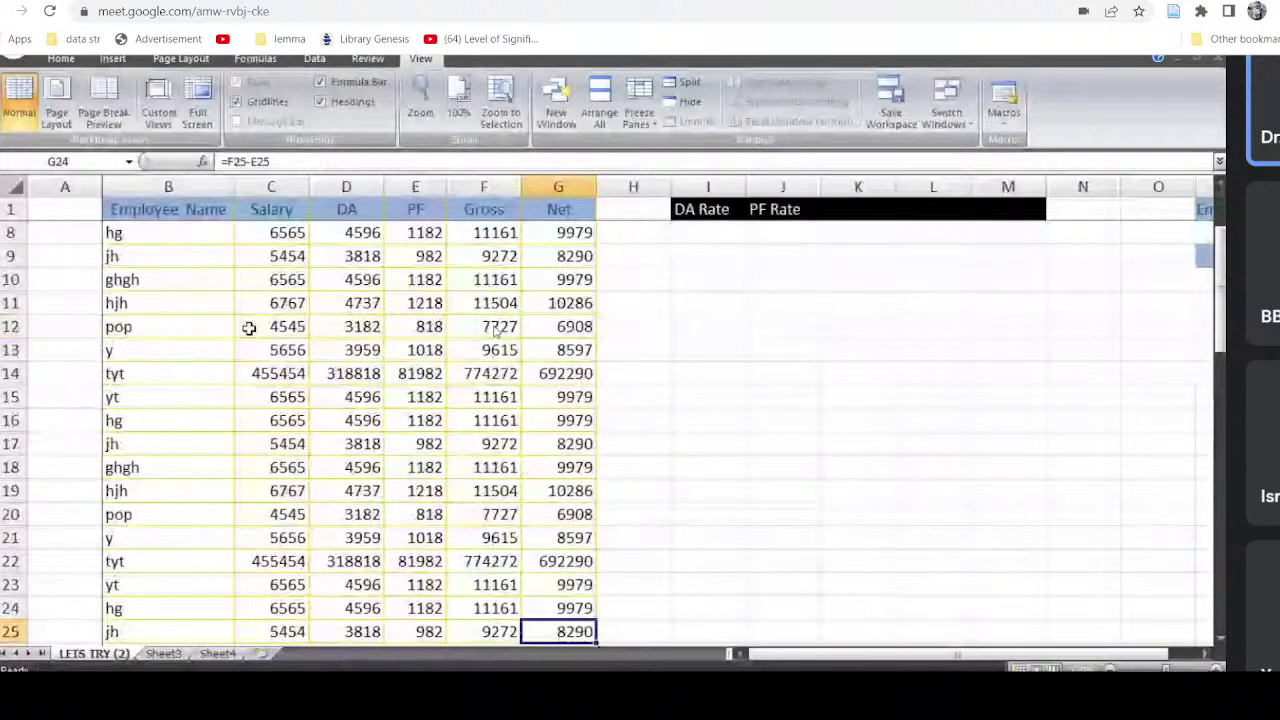
{"action": "key", "text": "Down"}
{"action": "key", "text": "Down"}
{"action": "key", "text": "Down"}
{"action": "key", "text": "Down"}
{"action": "key", "text": "Down"}
{"action": "key", "text": "Down"}
{"action": "key", "text": "Down"}
{"action": "key", "text": "Down"}
{"action": "key", "text": "Down"}
{"action": "key", "text": "Down"}
{"action": "key", "text": "Down"}
{"action": "key", "text": "Down"}
{"action": "key", "text": "Down"}
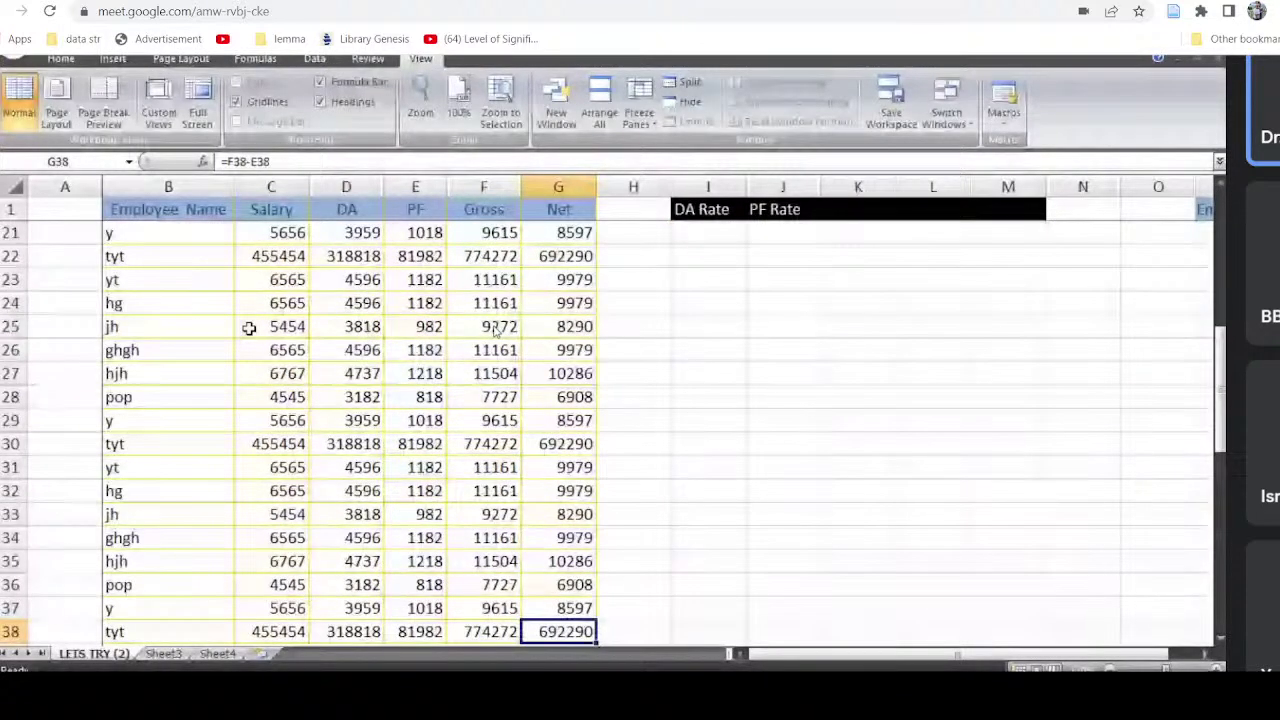
{"action": "key", "text": "Down"}
{"action": "key", "text": "Down"}
{"action": "key", "text": "Down"}
{"action": "key", "text": "Down"}
{"action": "key", "text": "Down"}
{"action": "key", "text": "Down"}
{"action": "key", "text": "Down"}
{"action": "key", "text": "Down"}
{"action": "key", "text": "Down"}
{"action": "key", "text": "Down"}
{"action": "key", "text": "Down"}
{"action": "key", "text": "Down"}
{"action": "key", "text": "Down"}
{"action": "key", "text": "Down"}
{"action": "key", "text": "Down"}
{"action": "key", "text": "Down"}
{"action": "key", "text": "Down"}
{"action": "key", "text": "Down"}
{"action": "key", "text": "Down"}
{"action": "key", "text": "Down"}
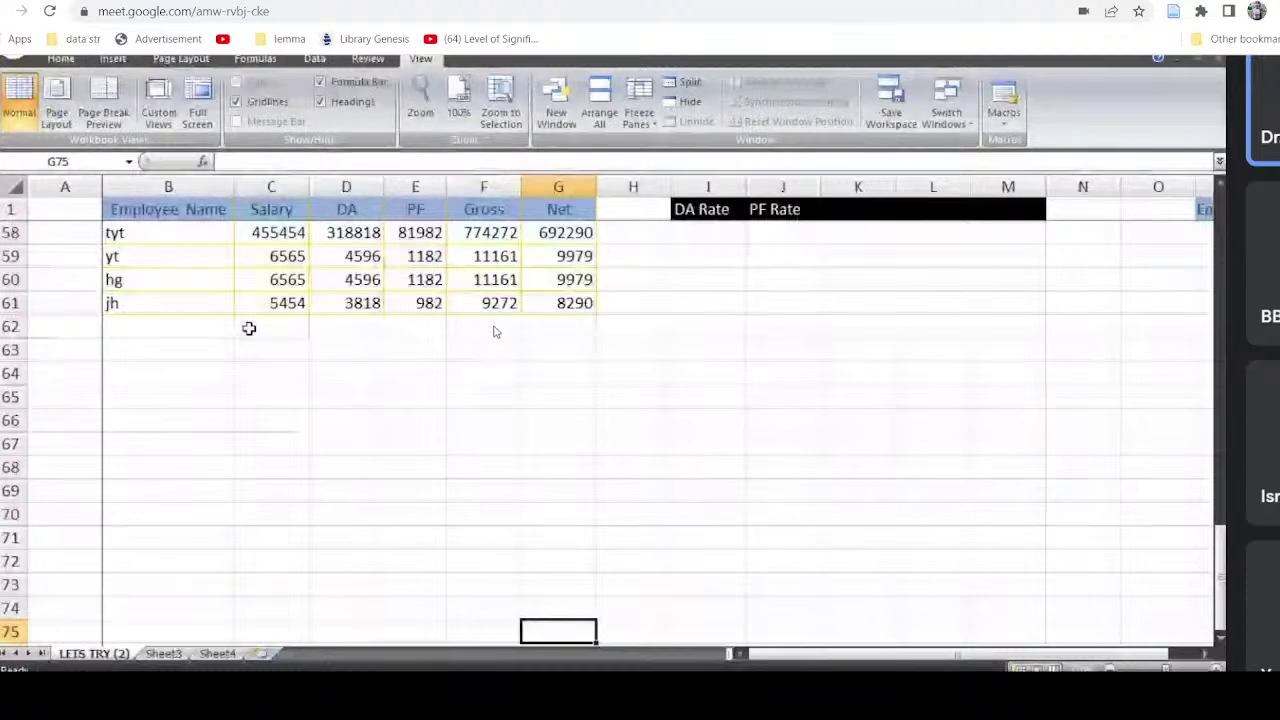
{"action": "key", "text": "Up"}
{"action": "key", "text": "Up"}
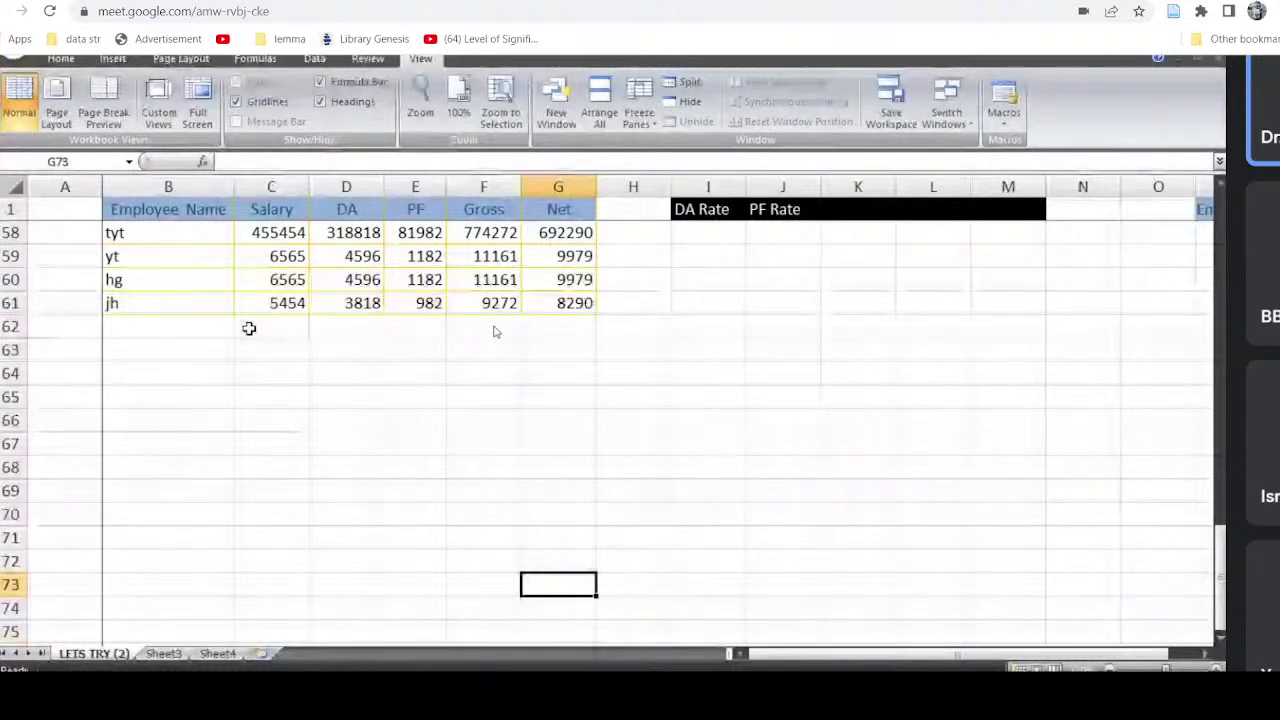
{"action": "key", "text": "Up"}
{"action": "key", "text": "Up"}
{"action": "key", "text": "Up"}
{"action": "key", "text": "Up"}
{"action": "key", "text": "Up"}
{"action": "key", "text": "Up"}
{"action": "key", "text": "Up"}
{"action": "key", "text": "Up"}
{"action": "key", "text": "Up"}
{"action": "key", "text": "Up"}
{"action": "key", "text": "Up"}
{"action": "key", "text": "Up"}
{"action": "key", "text": "Up"}
{"action": "key", "text": "Up"}
{"action": "key", "text": "Up"}
{"action": "key", "text": "Up"}
{"action": "key", "text": "Up"}
{"action": "key", "text": "Up"}
{"action": "key", "text": "Up"}
{"action": "key", "text": "Up"}
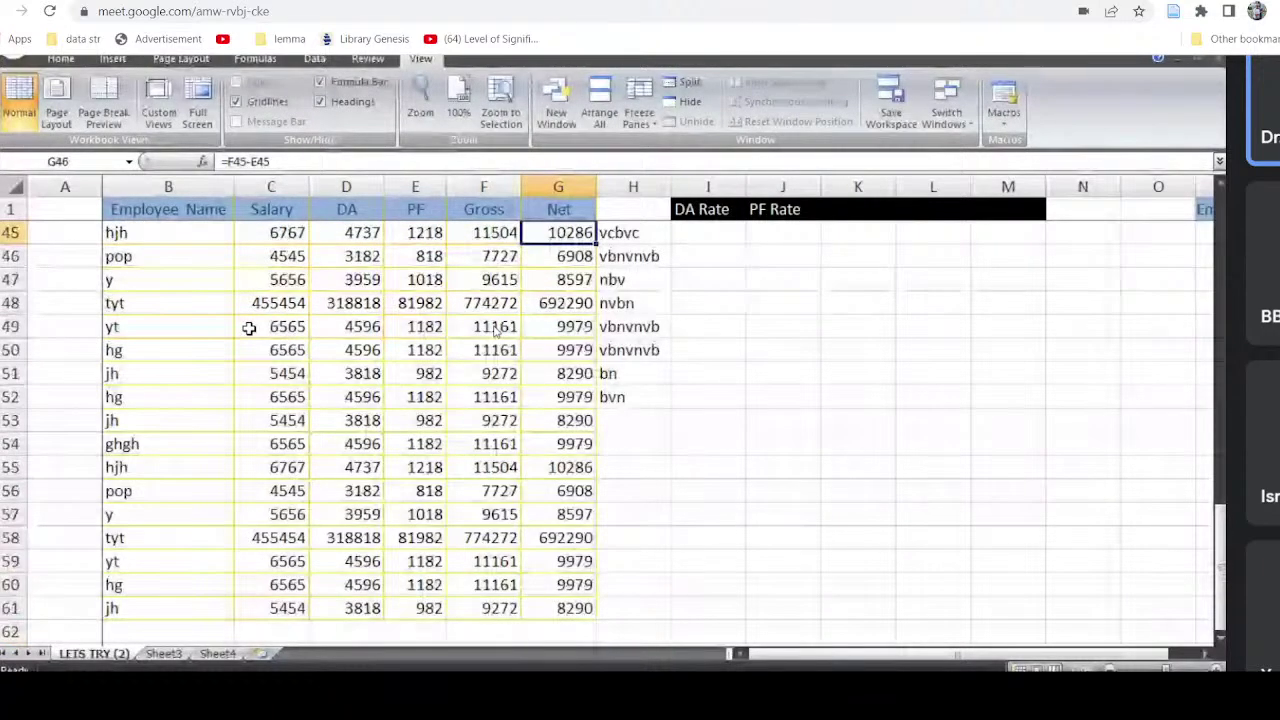
{"action": "key", "text": "ctrl+Up"}
{"action": "key", "text": "Down"}
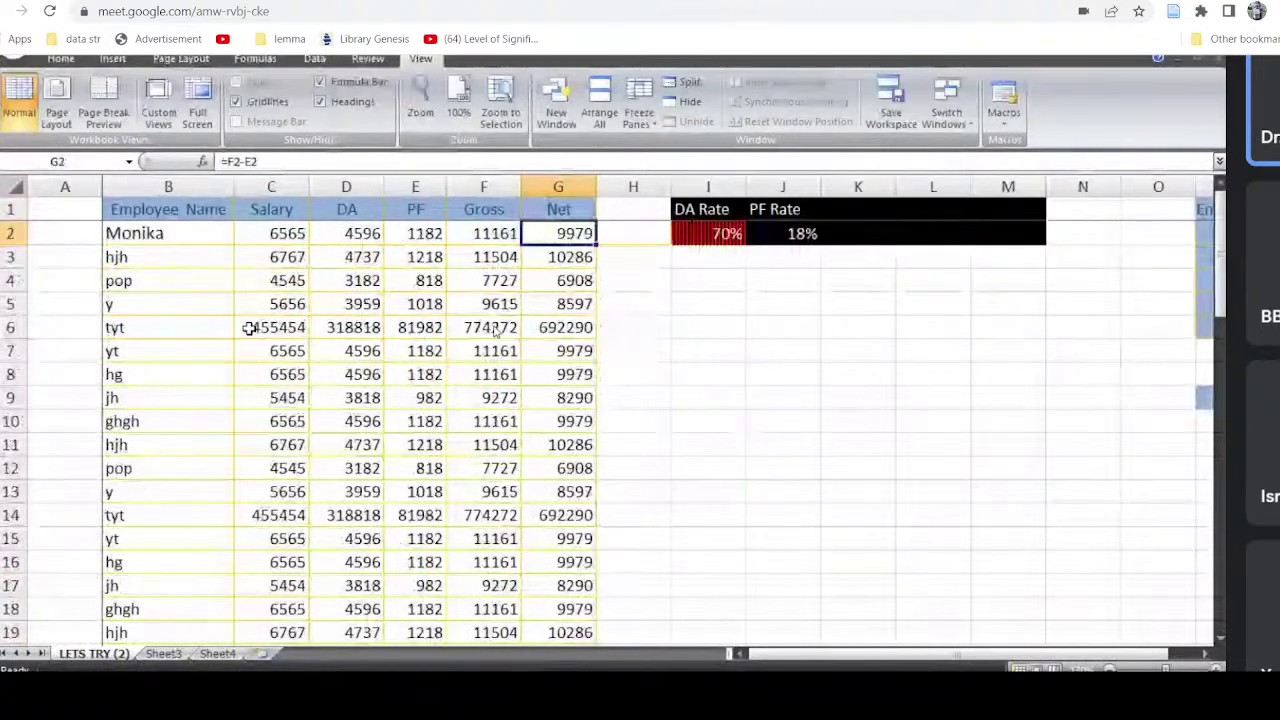
{"action": "key", "text": "Right"}
{"action": "key", "text": "Right"}
{"action": "key", "text": "Right"}
{"action": "key", "text": "Right"}
{"action": "key", "text": "Right"}
{"action": "key", "text": "Right"}
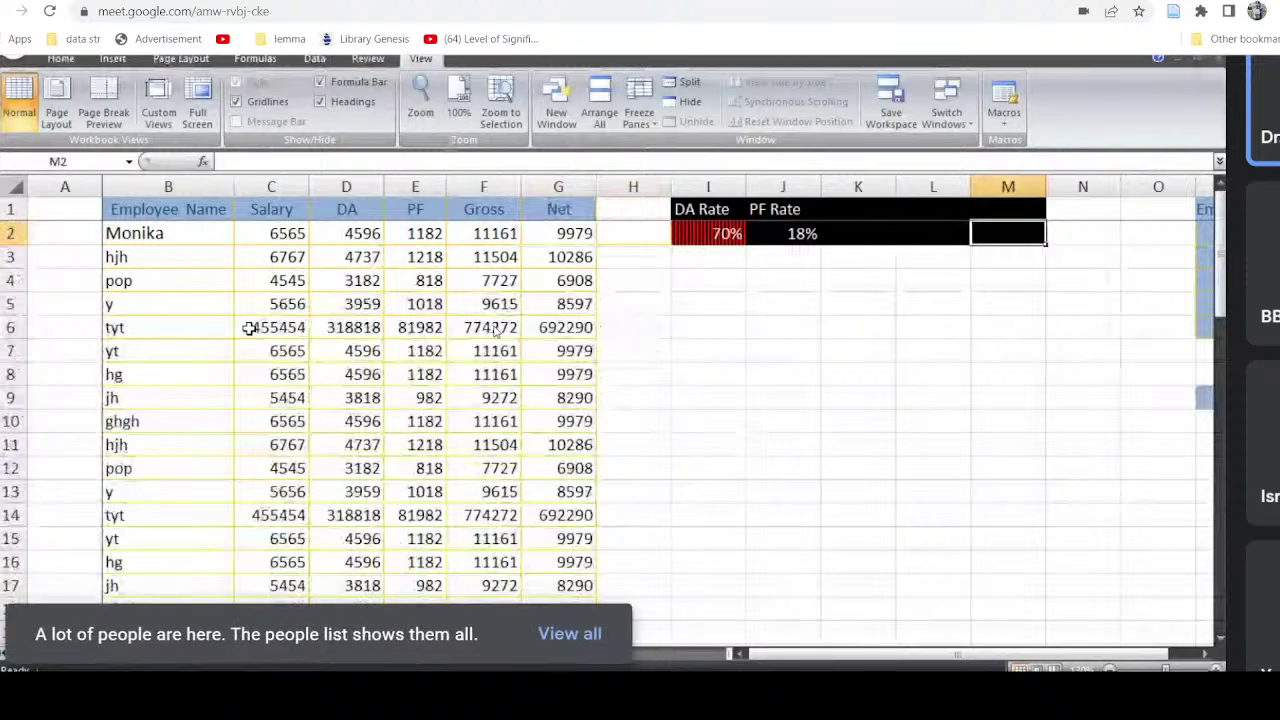
{"action": "key", "text": "Right"}
{"action": "key", "text": "Right"}
{"action": "key", "text": "Right"}
{"action": "key", "text": "Right"}
{"action": "key", "text": "Right"}
{"action": "key", "text": "Right"}
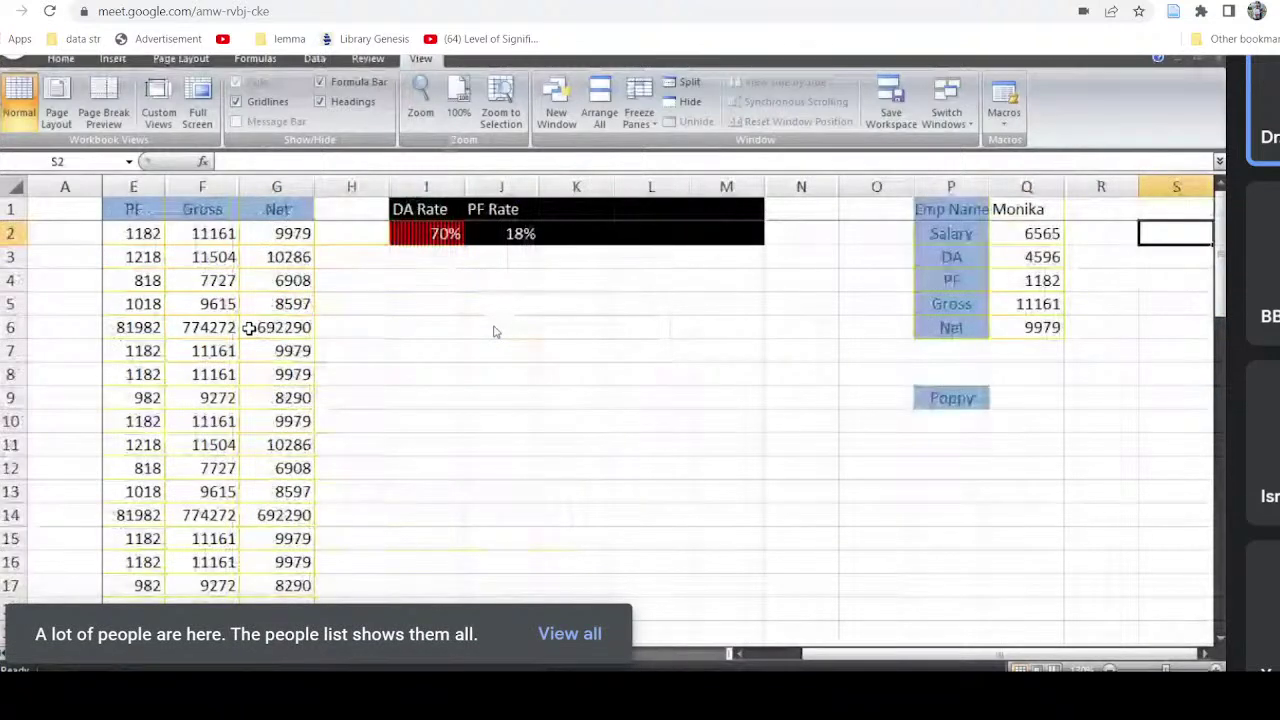
{"action": "key", "text": "Right"}
{"action": "key", "text": "Left"}
{"action": "key", "text": "Left"}
{"action": "key", "text": "Left"}
{"action": "key", "text": "Left"}
{"action": "key", "text": "Left"}
{"action": "key", "text": "Left"}
{"action": "key", "text": "Left"}
{"action": "key", "text": "Left"}
{"action": "key", "text": "Left"}
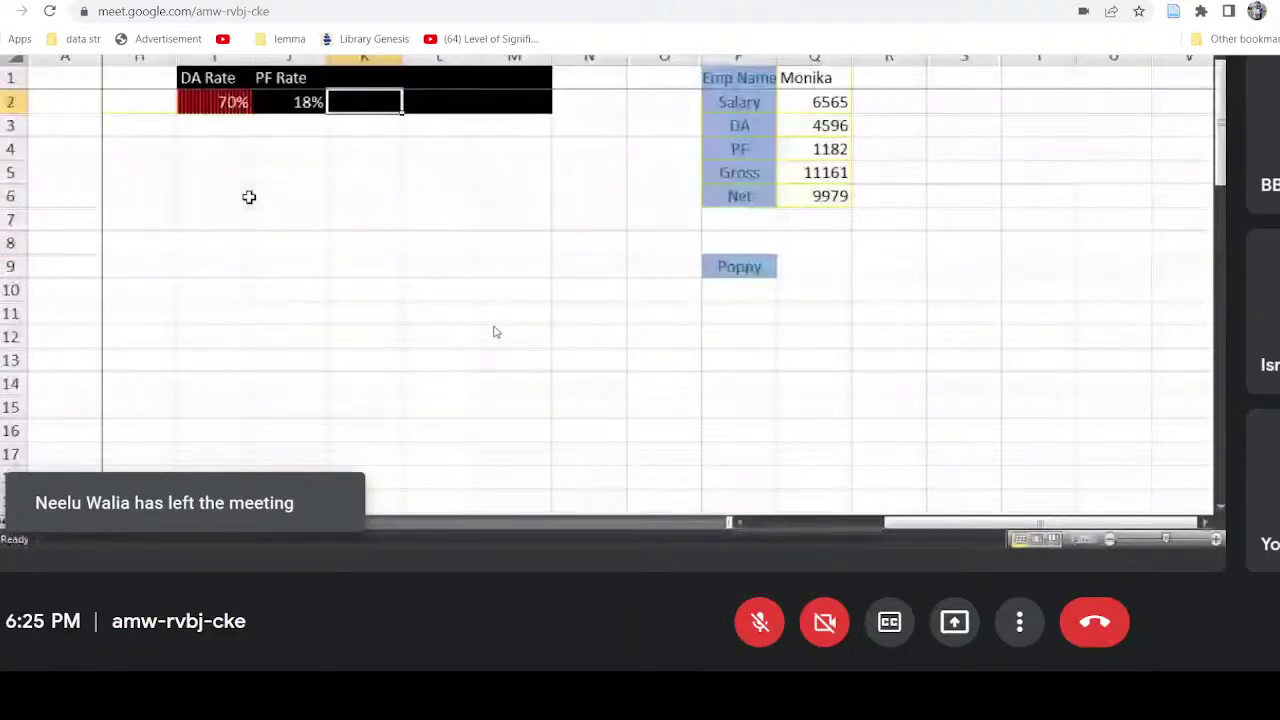
Step: Delete the empty column A so the Employee Name list starts in column A
{"action": "key", "text": "Home"}
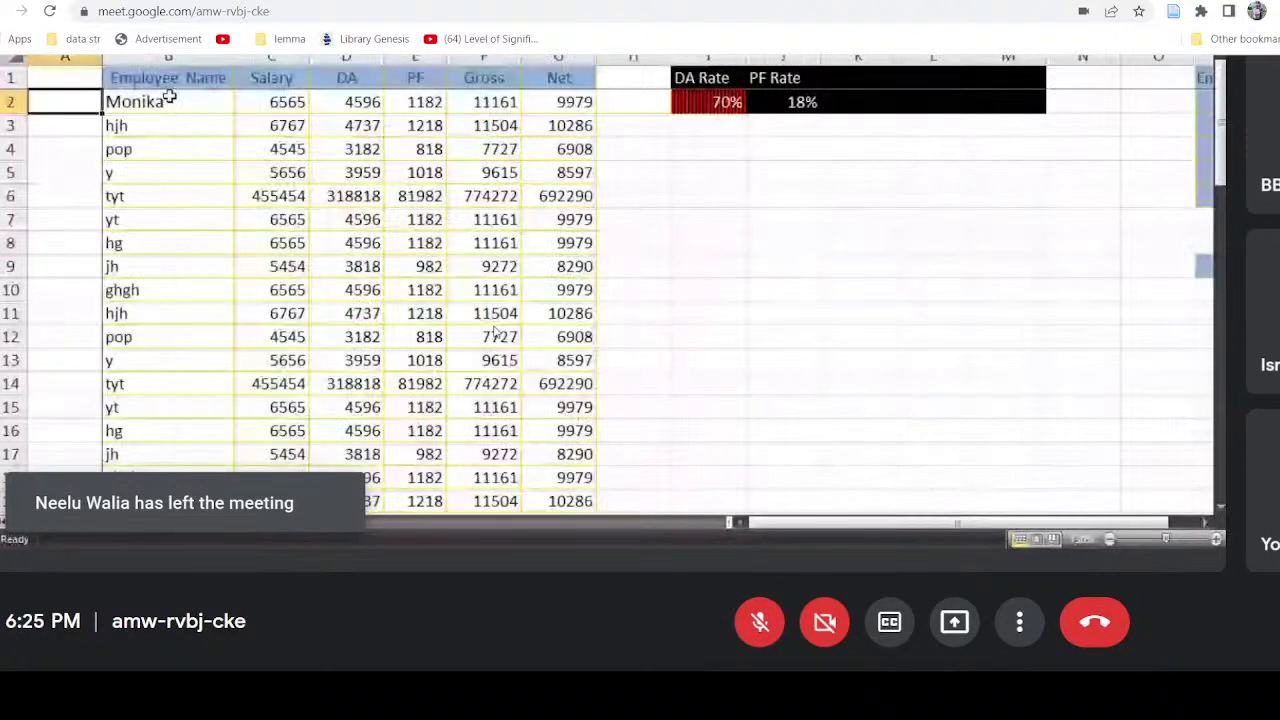
{"action": "left_click", "coordinate": [286, 101]}
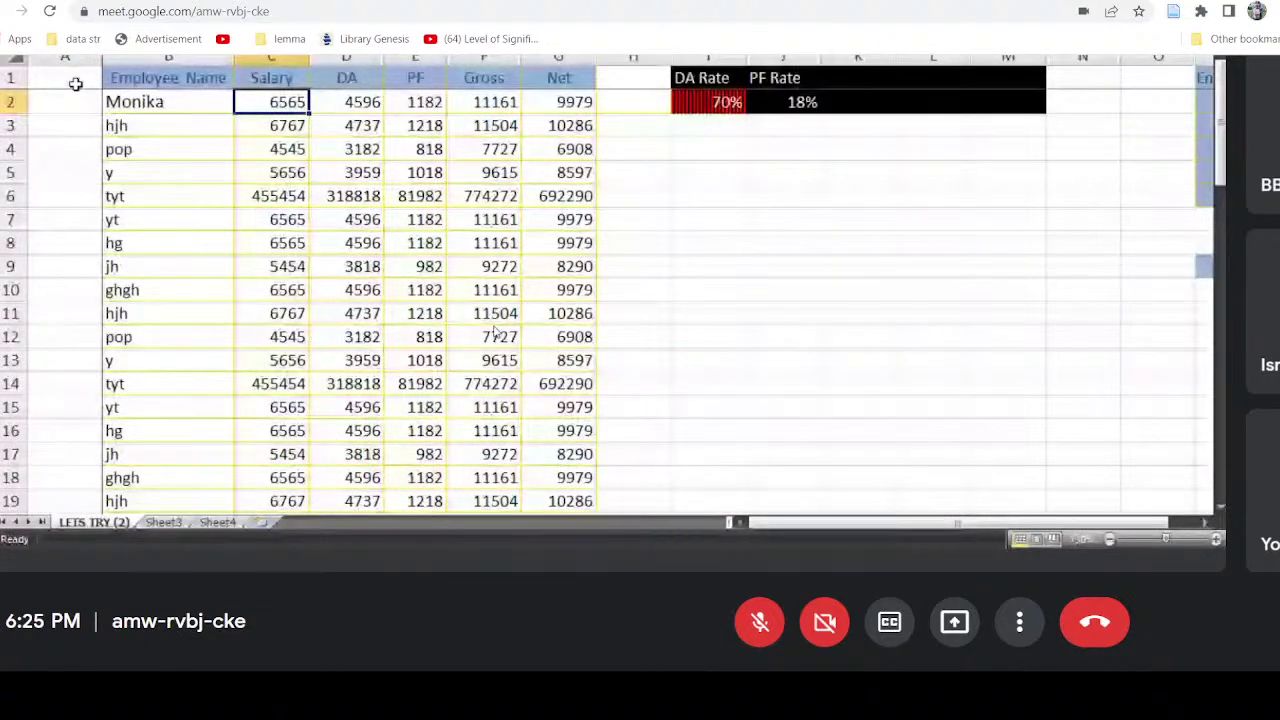
{"action": "left_click", "coordinate": [65, 56]}
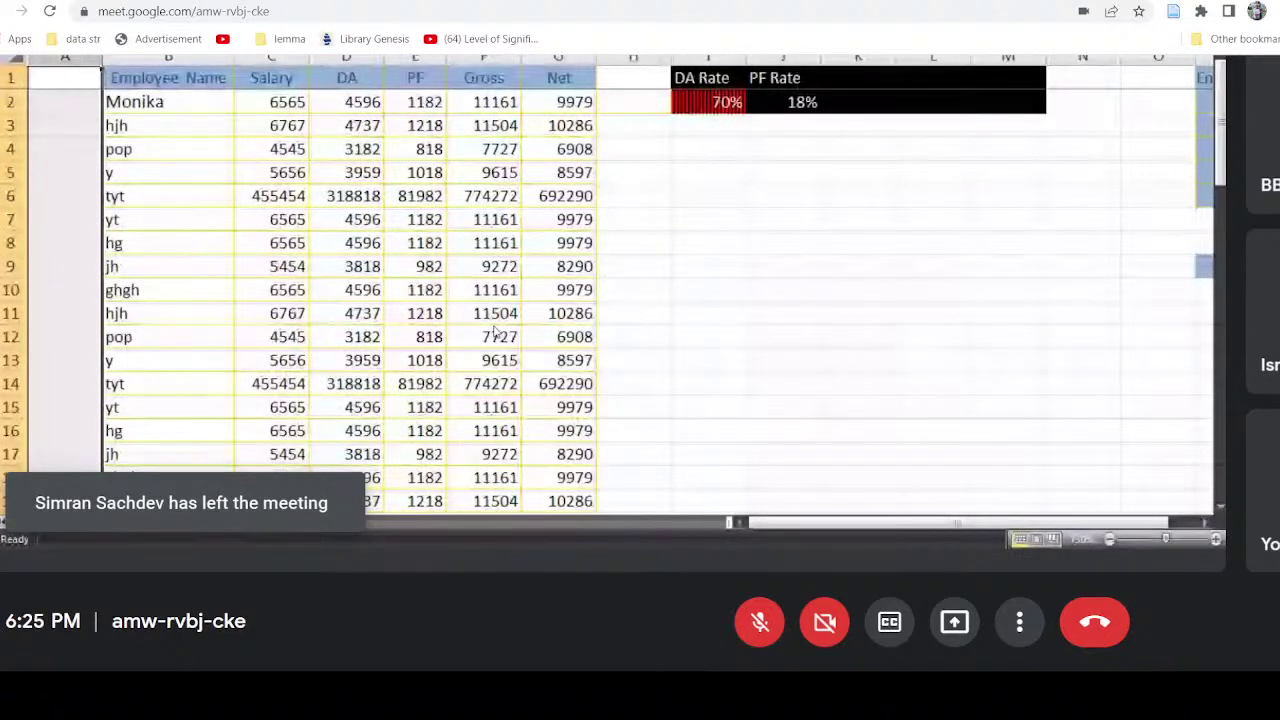
{"action": "key", "text": "ctrl+minus"}
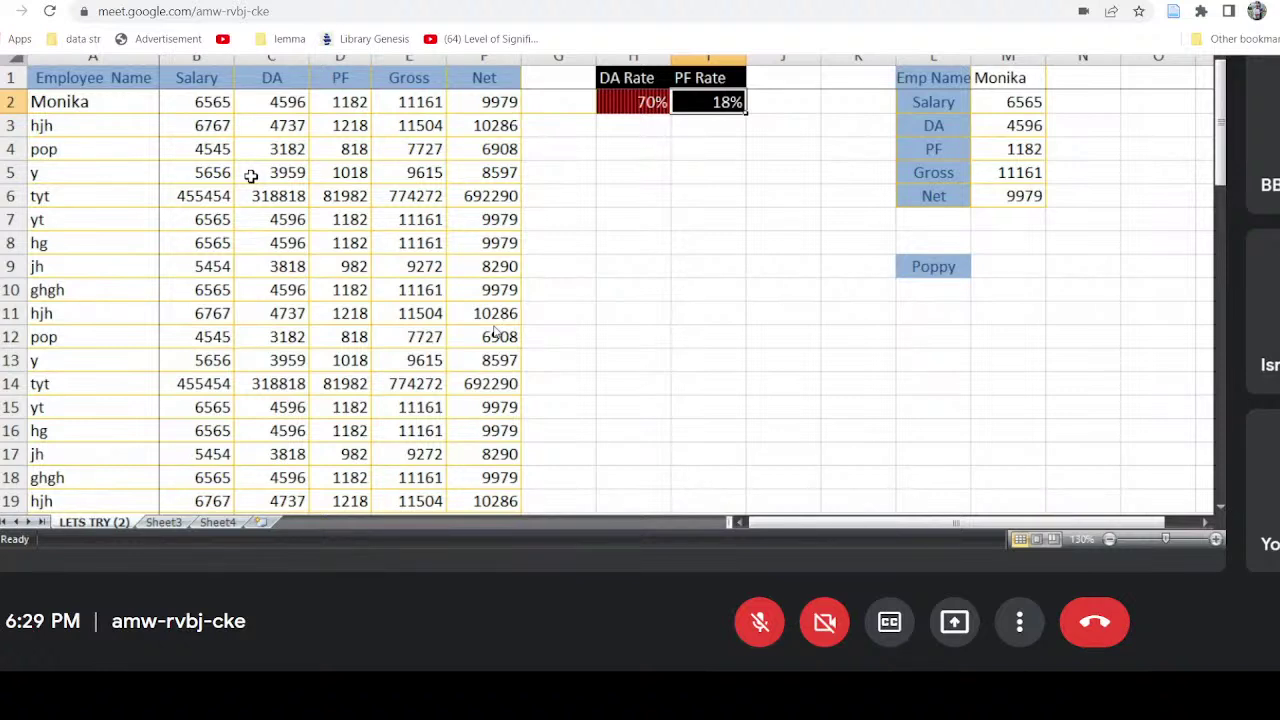
Step: Move right along row 2 to column AB and back to confirm column A stays frozen, then list the Freeze Panes choices
{"action": "key", "text": "Right"}
{"action": "key", "text": "Right"}
{"action": "key", "text": "Right"}
{"action": "key", "text": "Right"}
{"action": "key", "text": "Right"}
{"action": "key", "text": "Right"}
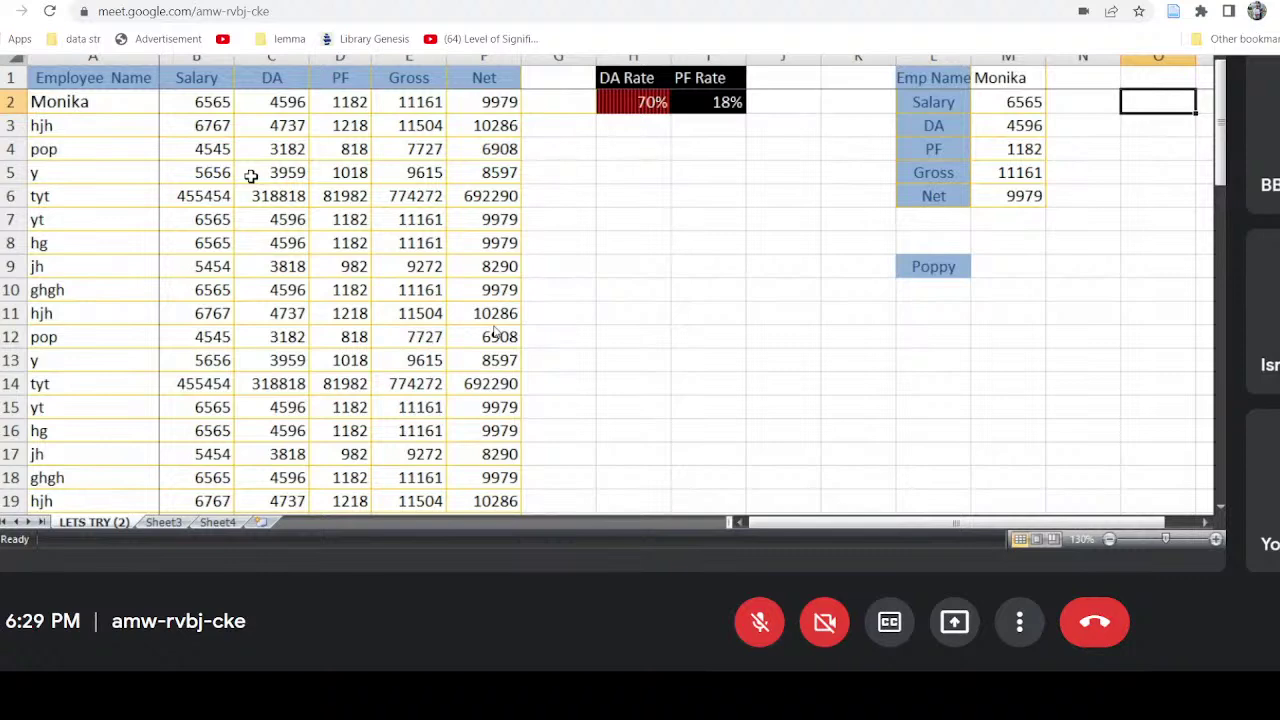
{"action": "key", "text": "Right"}
{"action": "key", "text": "Right"}
{"action": "key", "text": "Right"}
{"action": "key", "text": "Right"}
{"action": "key", "text": "Right"}
{"action": "key", "text": "Right"}
{"action": "key", "text": "Right"}
{"action": "key", "text": "Right"}
{"action": "key", "text": "Right"}
{"action": "key", "text": "Right"}
{"action": "key", "text": "Right"}
{"action": "key", "text": "Right"}
{"action": "key", "text": "Right"}
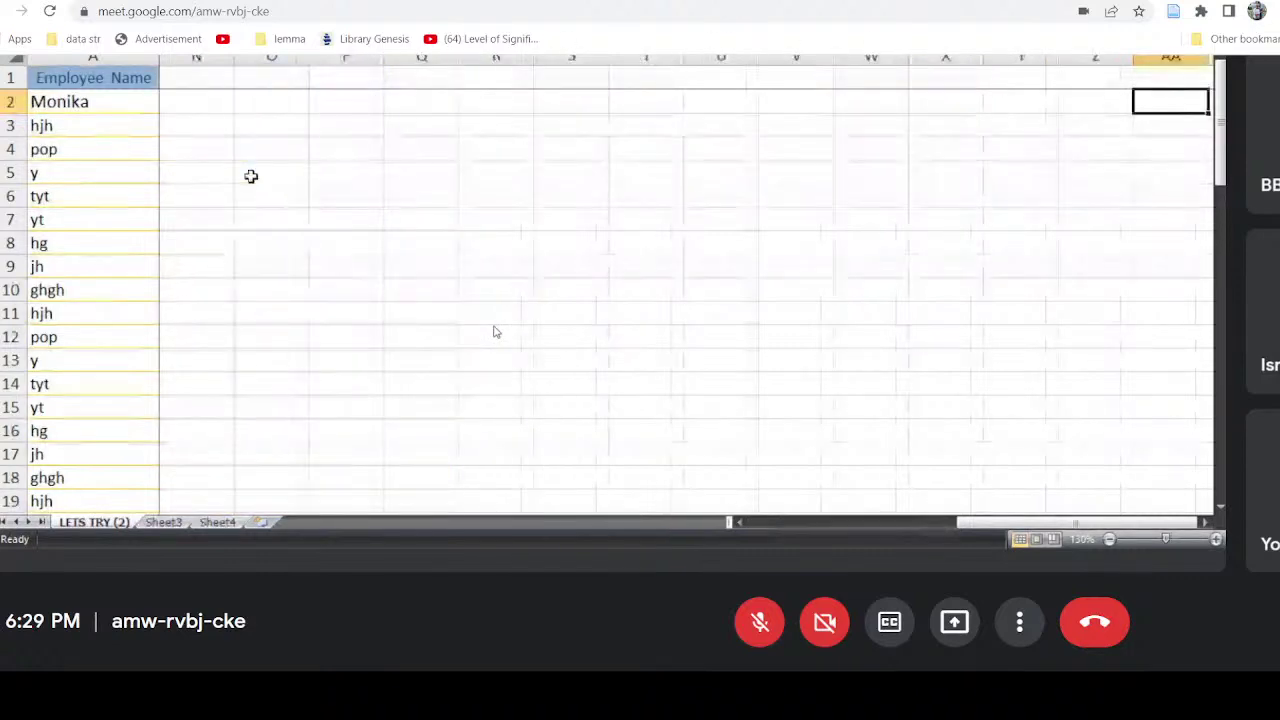
{"action": "key", "text": "Right"}
{"action": "key", "text": "Right"}
{"action": "key", "text": "Right"}
{"action": "key", "text": "Right"}
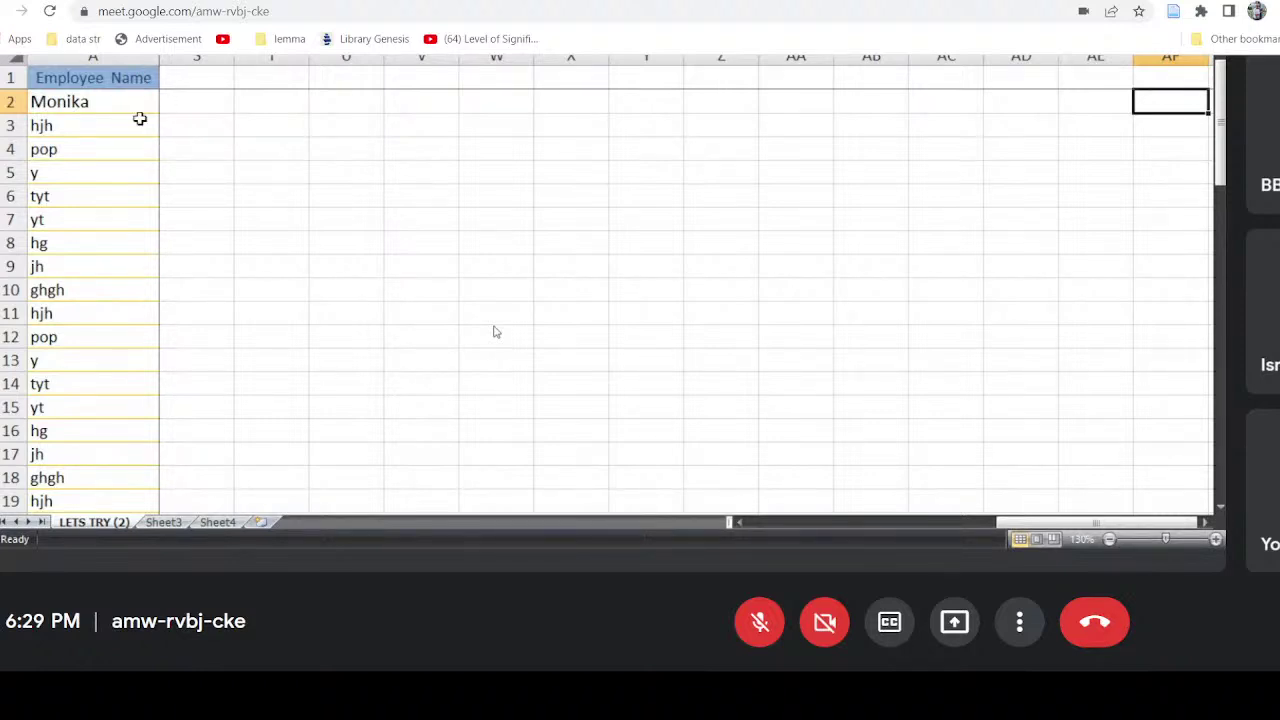
{"action": "left_click", "coordinate": [893, 107]}
{"action": "key", "text": "Right"}
{"action": "key", "text": "Right"}
{"action": "key", "text": "Right"}
{"action": "key", "text": "Left"}
{"action": "key", "text": "Left"}
{"action": "key", "text": "Left"}
{"action": "key", "text": "Left"}
{"action": "key", "text": "Left"}
{"action": "key", "text": "Left"}
{"action": "key", "text": "Left"}
{"action": "key", "text": "Left"}
{"action": "key", "text": "Left"}
{"action": "key", "text": "Left"}
{"action": "key", "text": "Left"}
{"action": "key", "text": "Left"}
{"action": "key", "text": "Left"}
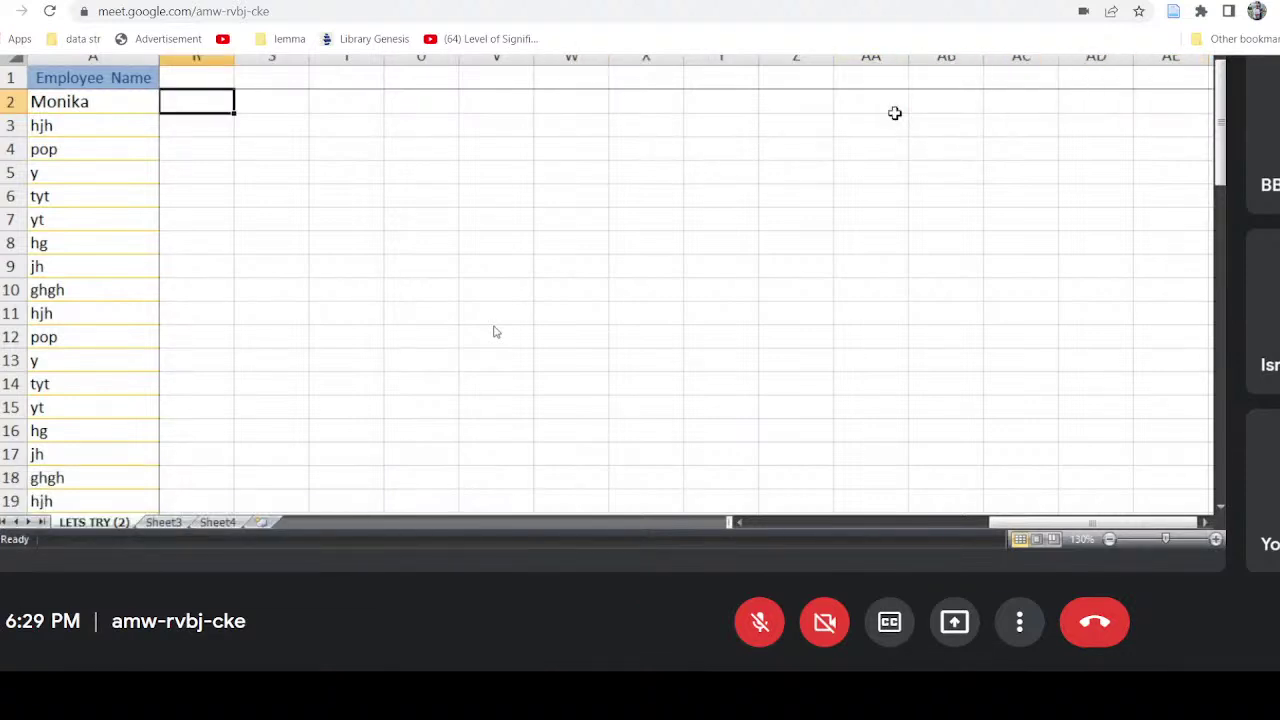
{"action": "key", "text": "Left"}
{"action": "key", "text": "Left"}
{"action": "key", "text": "Left"}
{"action": "key", "text": "Left"}
{"action": "key", "text": "Left"}
{"action": "key", "text": "Left"}
{"action": "key", "text": "Left"}
{"action": "key", "text": "Left"}
{"action": "key", "text": "Left"}
{"action": "key", "text": "Left"}
{"action": "key", "text": "Left"}
{"action": "key", "text": "Left"}
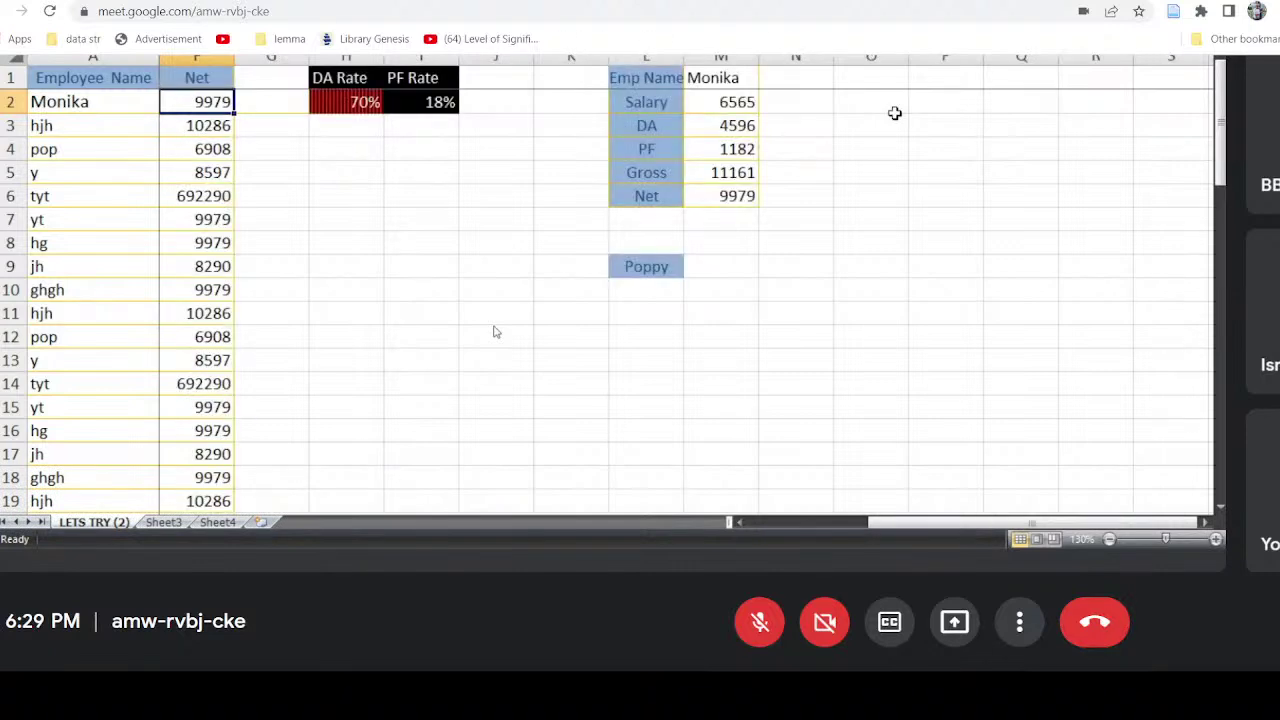
{"action": "key", "text": "Left"}
{"action": "key", "text": "Left"}
{"action": "key", "text": "Left"}
{"action": "key", "text": "Left"}
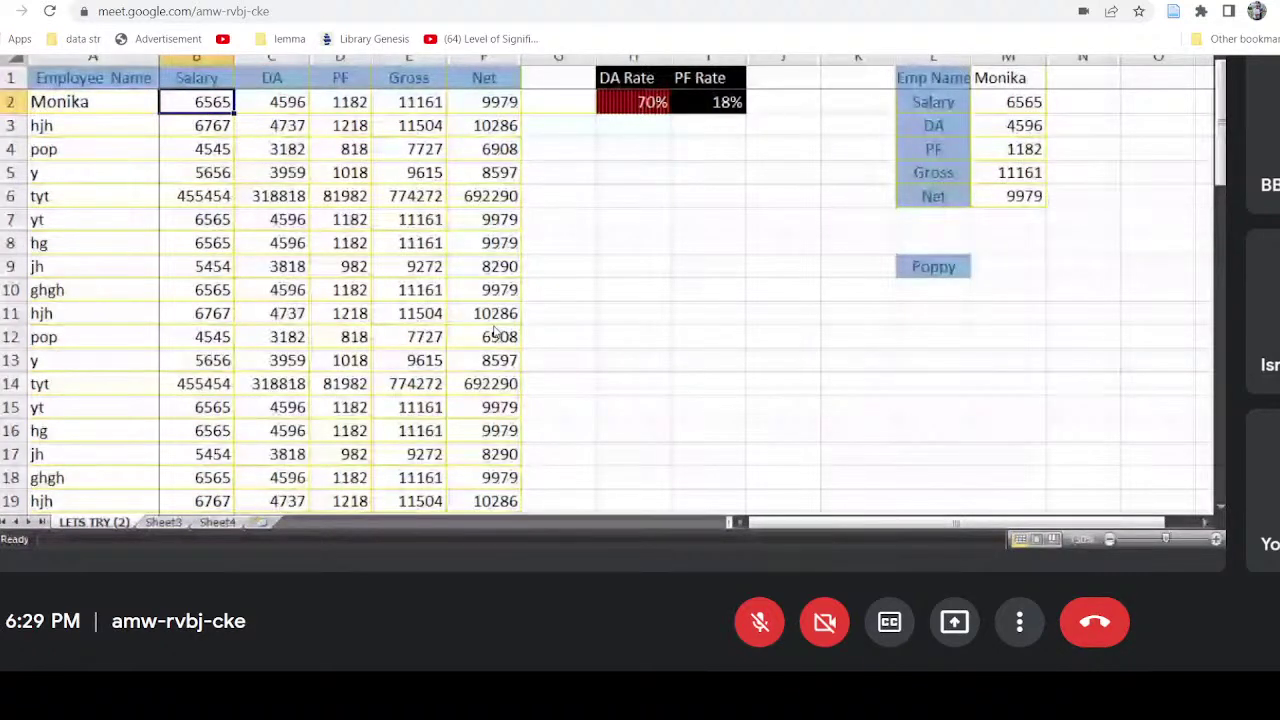
{"action": "key", "text": "alt+w"}
{"action": "key", "text": "f"}
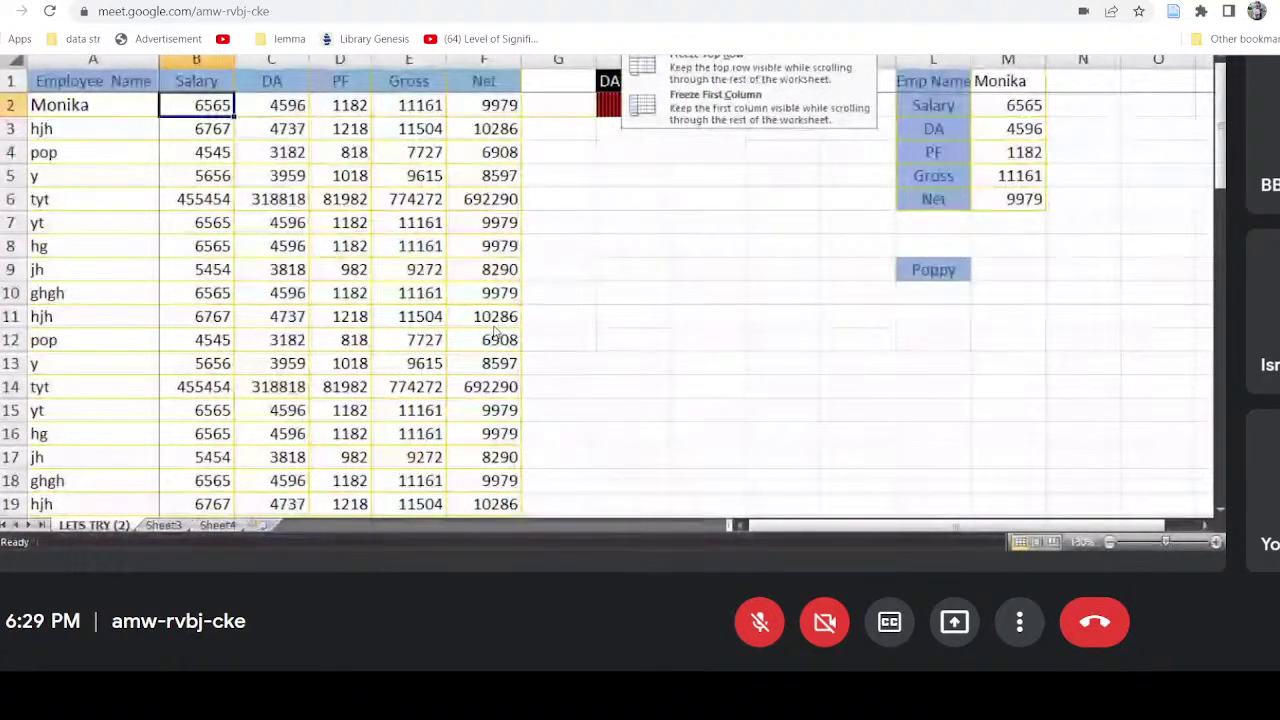
Step: Unfreeze the salary sheet's panes
{"action": "key", "text": "f"}
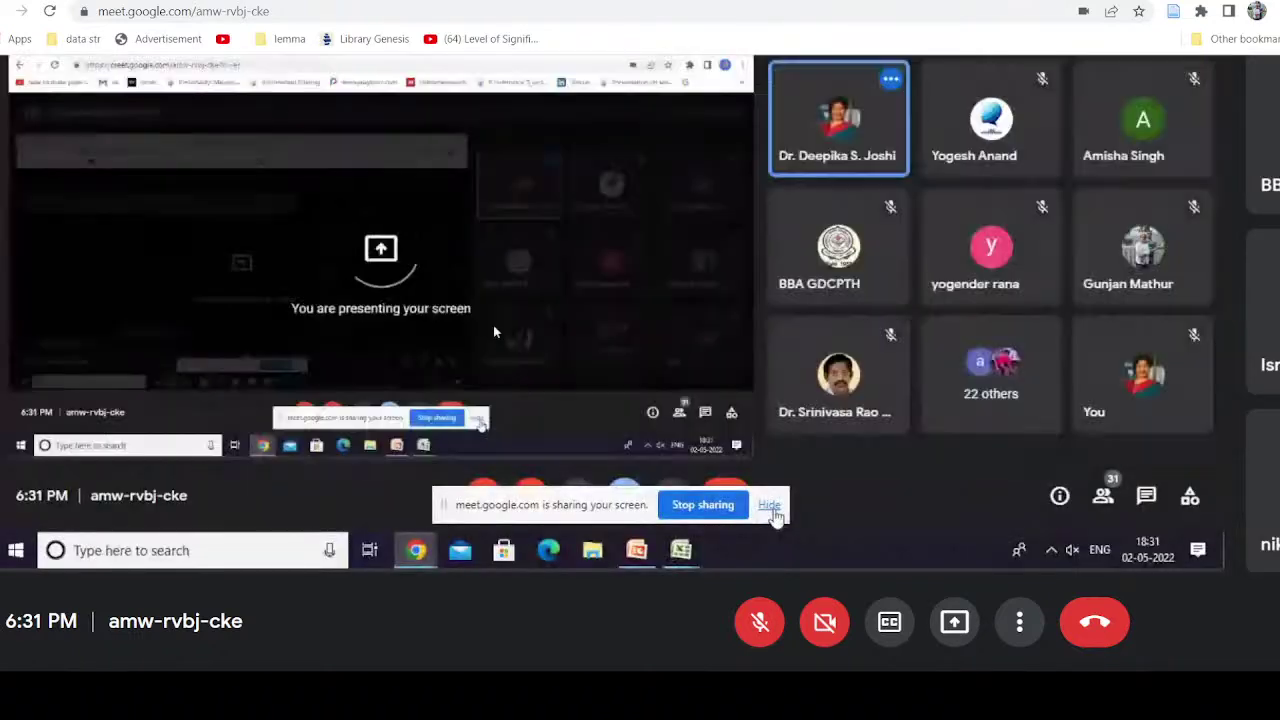
Step: Dismiss the screen-sharing notice and bring the placement factsheet 2022 workbook to the front
{"action": "left_click", "coordinate": [769, 505]}
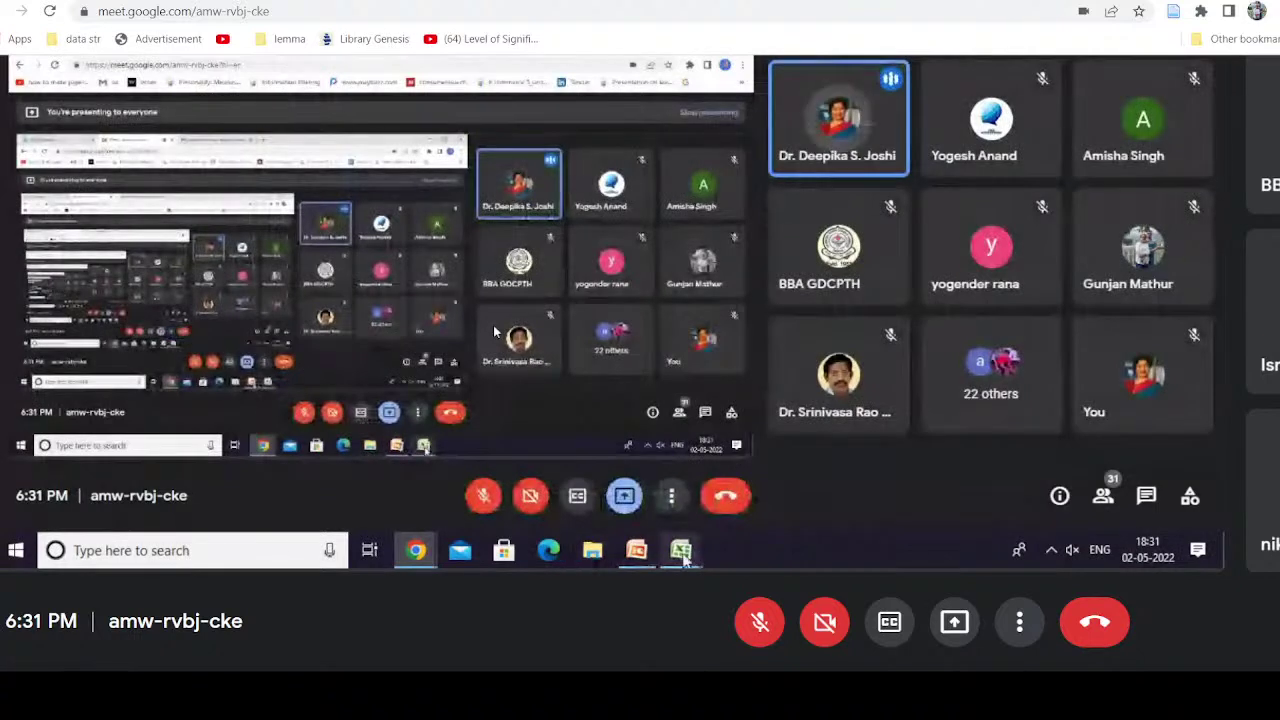
{"action": "mouse_move", "coordinate": [683, 558]}
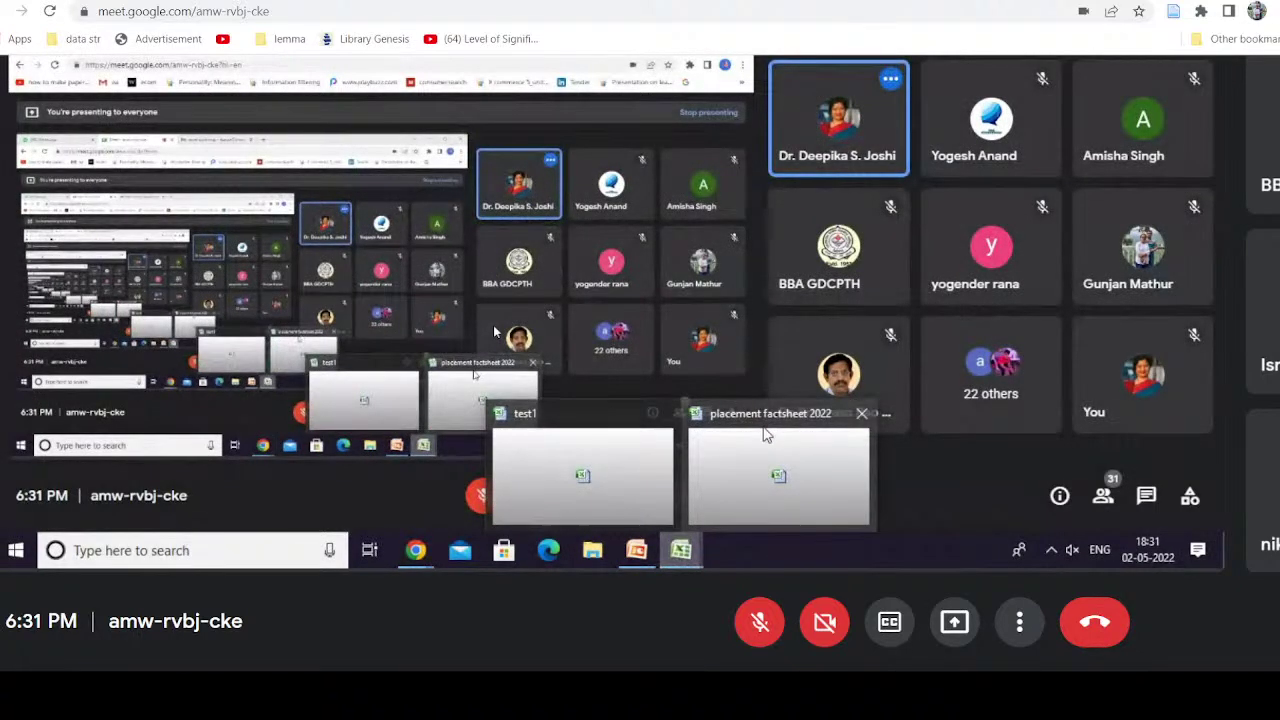
{"action": "left_click", "coordinate": [765, 433]}
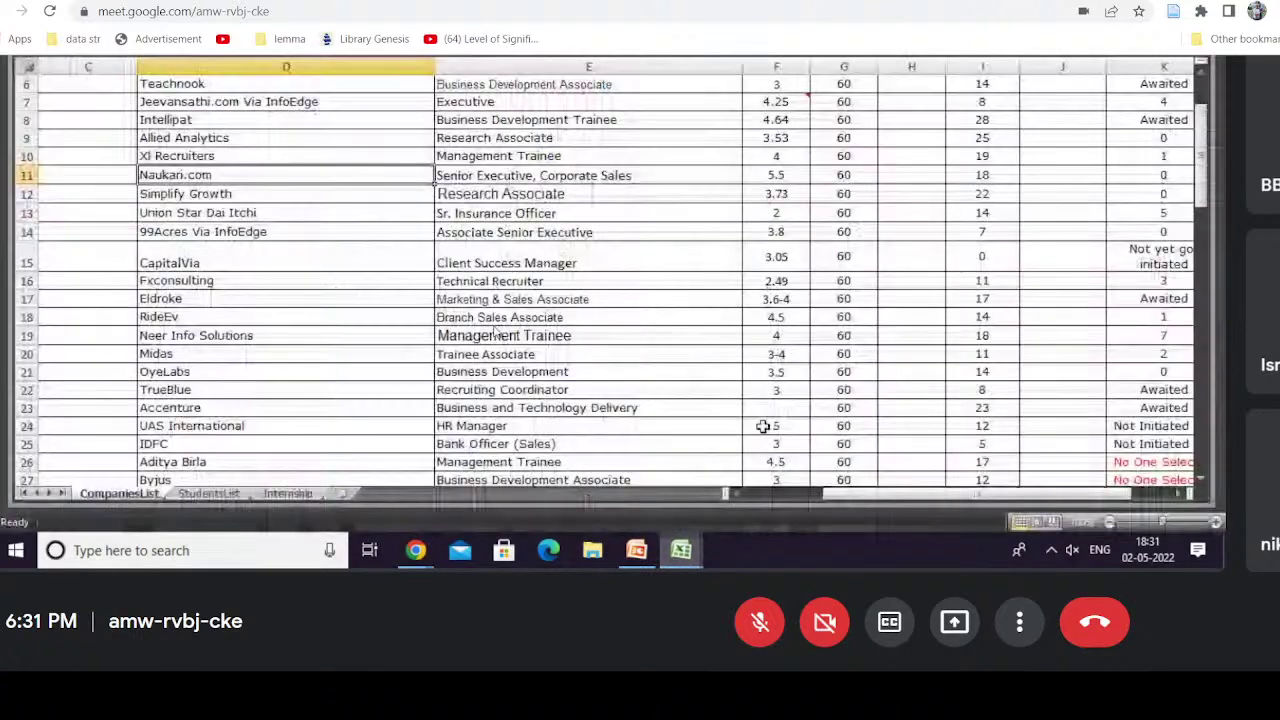
{"action": "mouse_move", "coordinate": [693, 553]}
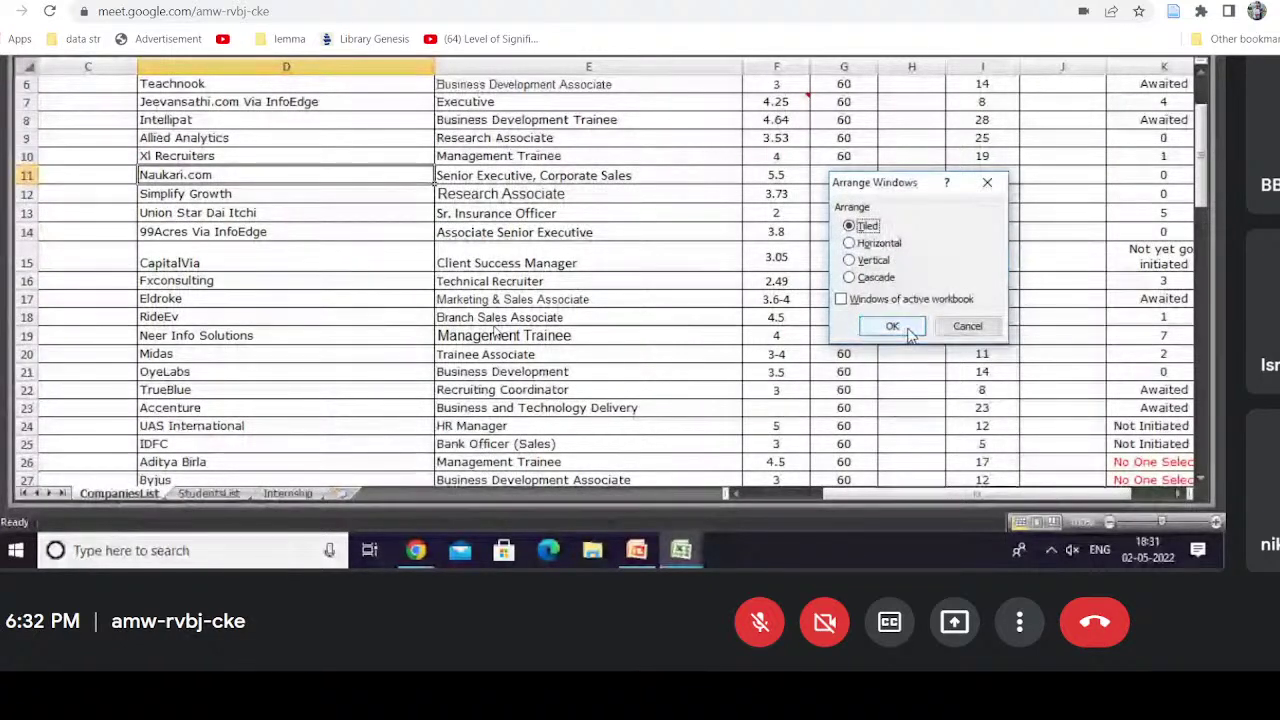
Step: Arrange the open workbook windows vertically via Arrange Windows
{"action": "left_click", "coordinate": [910, 331]}
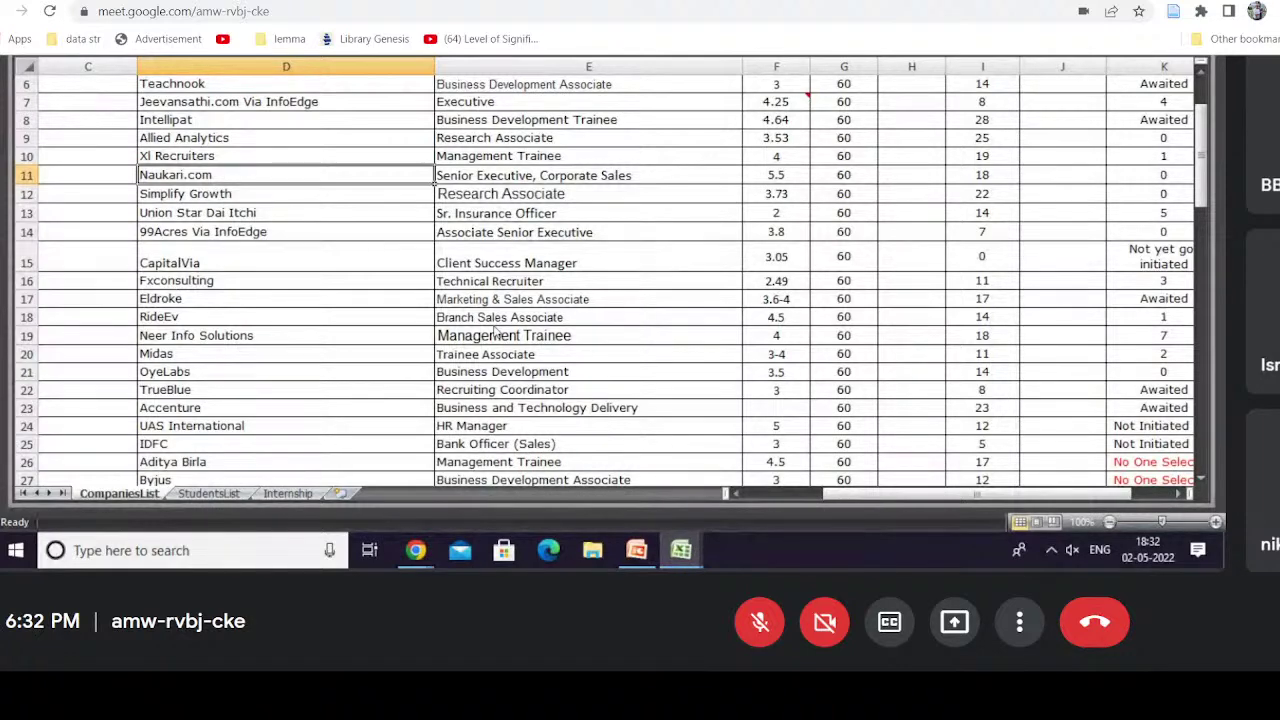
{"action": "key", "text": "alt+w"}
{"action": "key", "text": "a"}
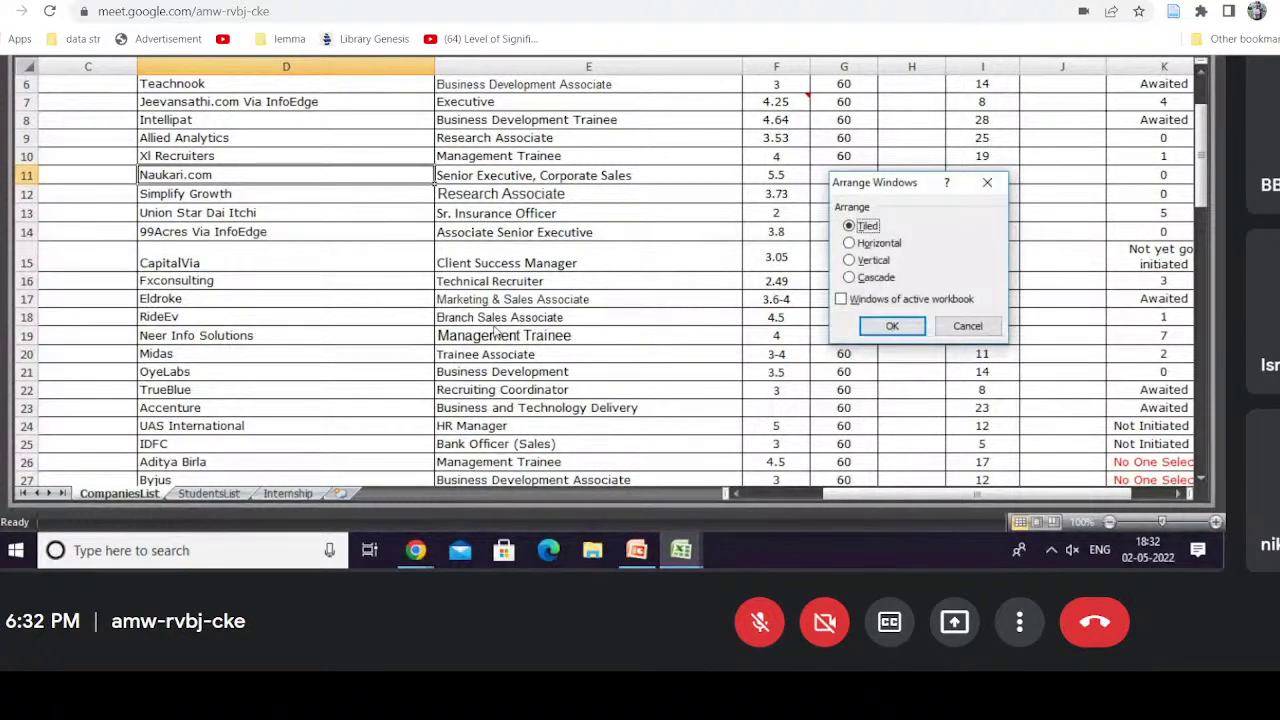
{"action": "left_click", "coordinate": [870, 260]}
{"action": "left_click", "coordinate": [893, 327]}
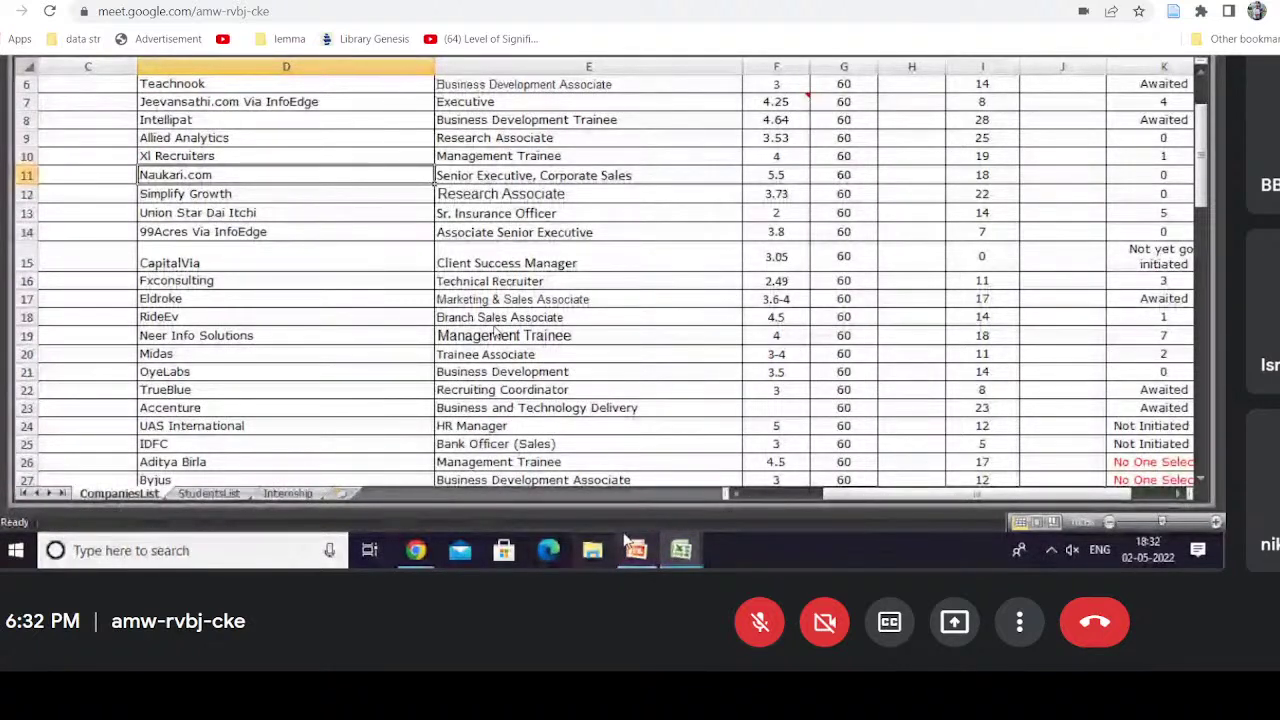
Step: Apply the vertical arrangement to test1, then return to the placement factsheet's CompaniesList
{"action": "mouse_move", "coordinate": [681, 550]}
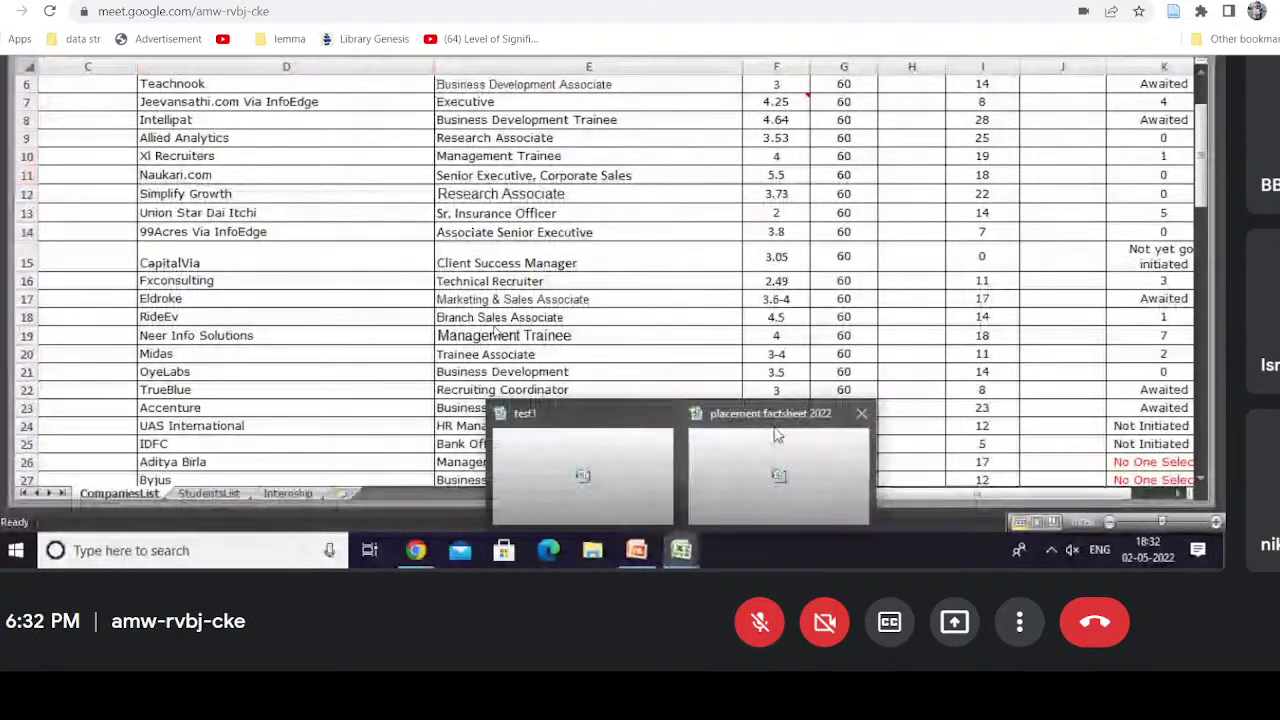
{"action": "left_click", "coordinate": [665, 450]}
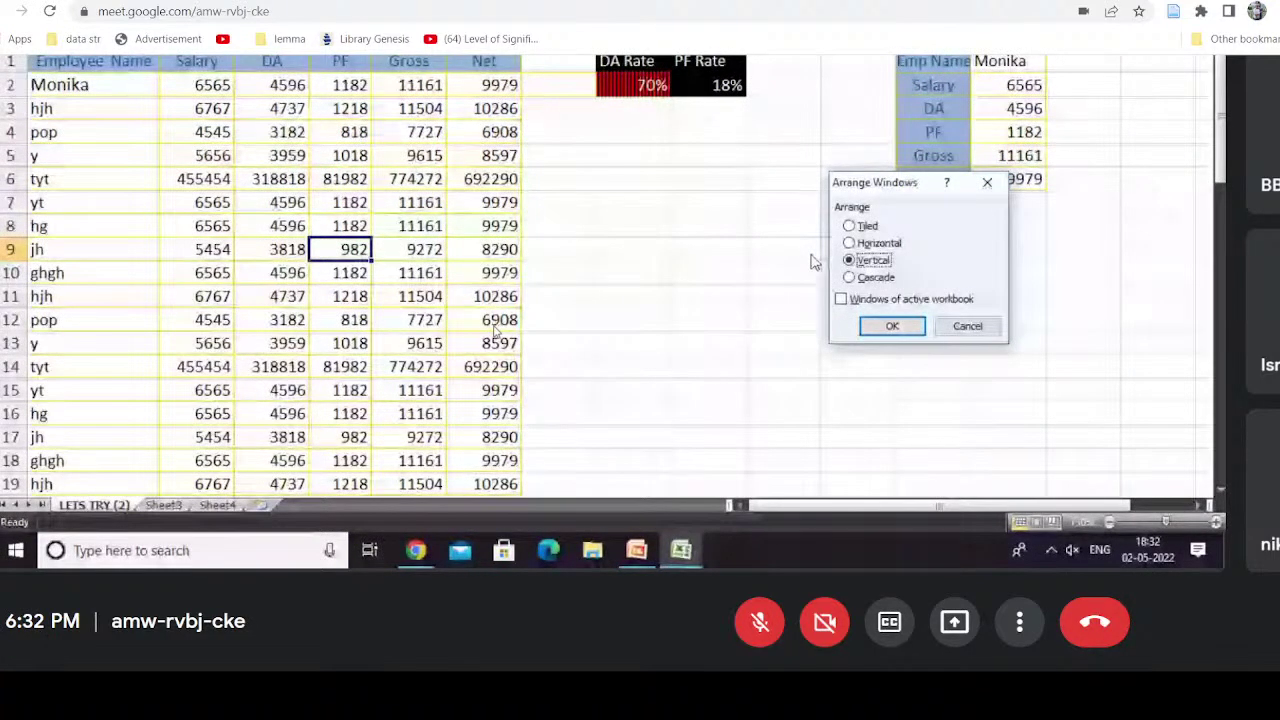
{"action": "left_click", "coordinate": [874, 332]}
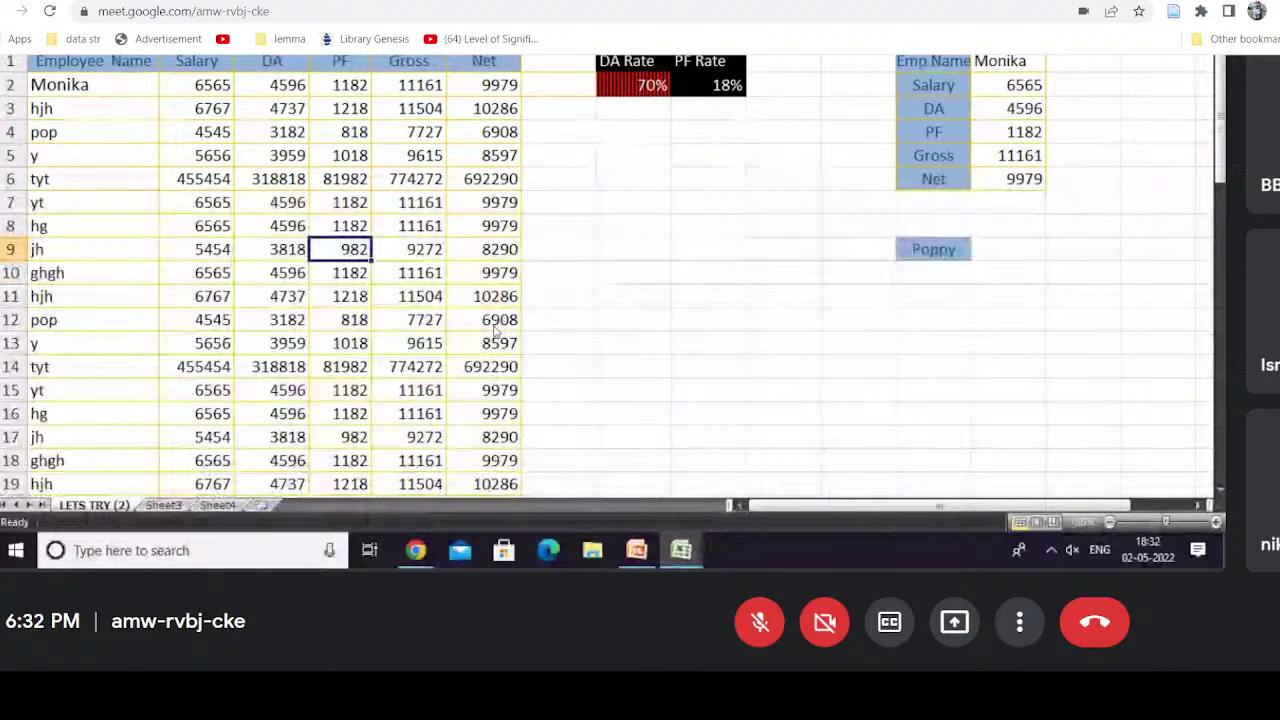
{"action": "left_click", "coordinate": [824, 136]}
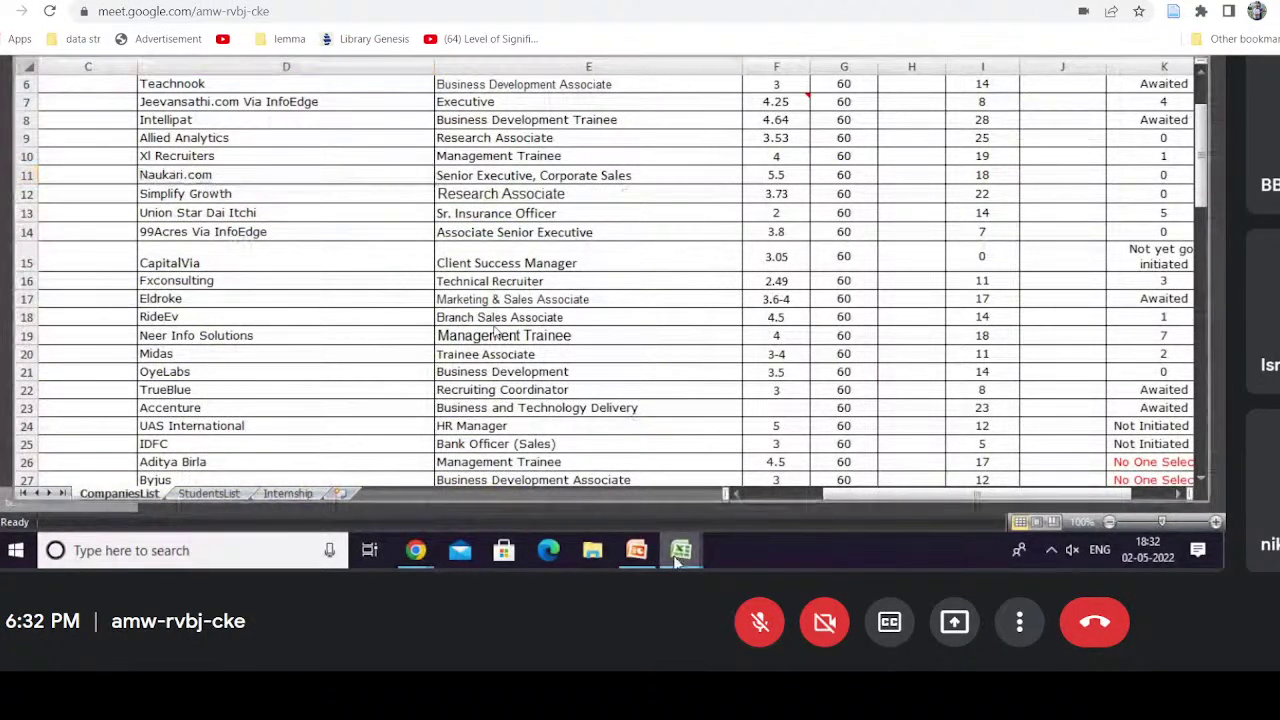
Step: Bring the placement factsheet 2022 window forward from the taskbar
{"action": "mouse_move", "coordinate": [681, 552]}
{"action": "left_click", "coordinate": [731, 469]}
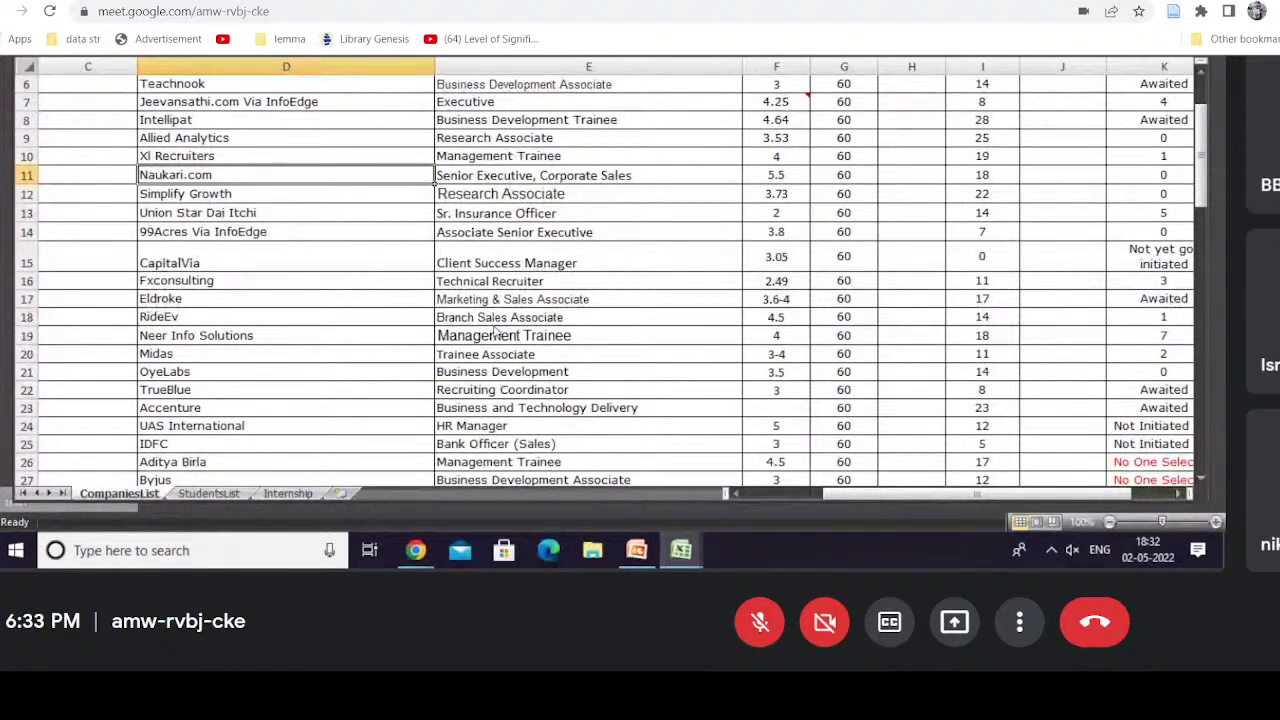
{"action": "mouse_move", "coordinate": [681, 550]}
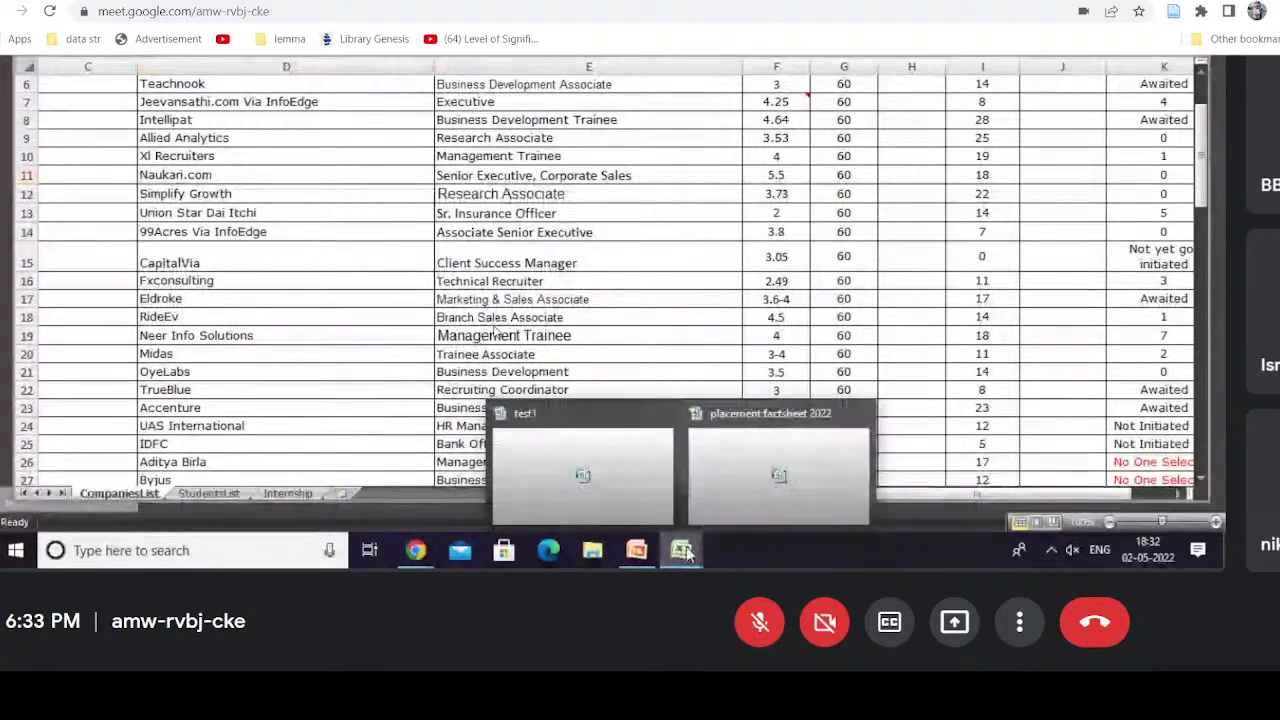
{"action": "left_click", "coordinate": [857, 418]}
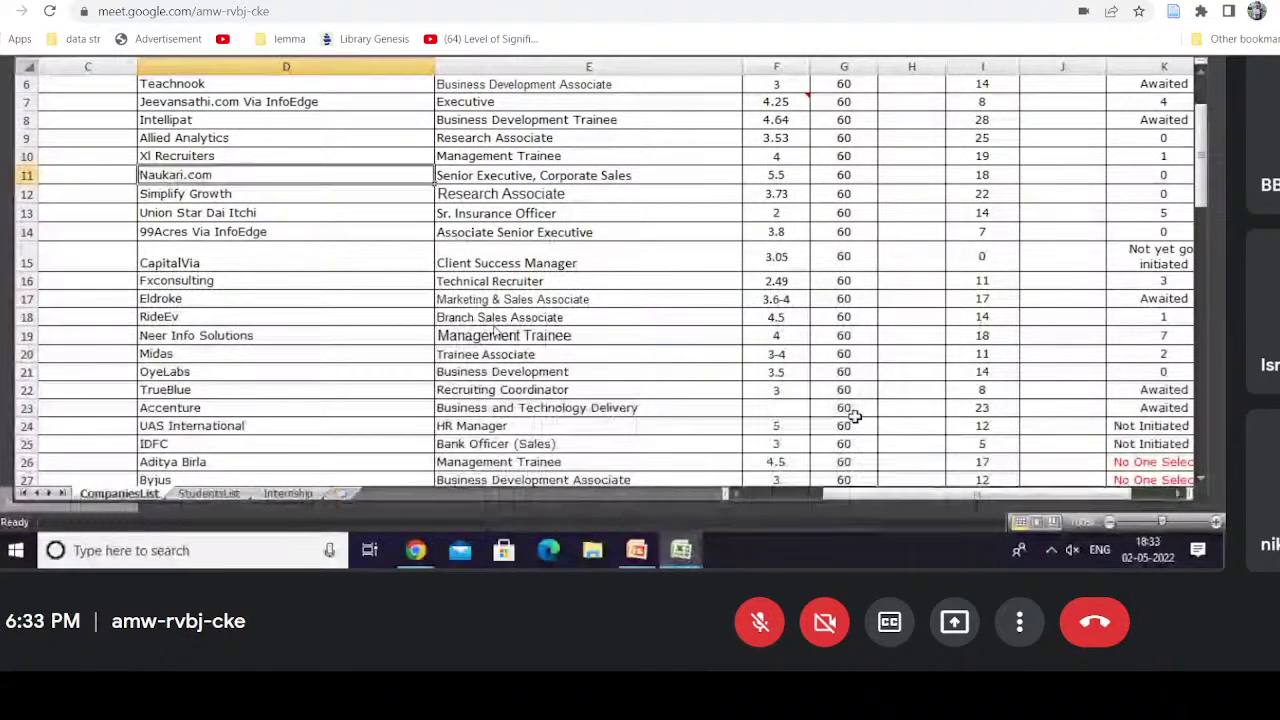
Step: Switch to test1 and open the names for Right Management workbook from recent files
{"action": "mouse_move", "coordinate": [688, 552]}
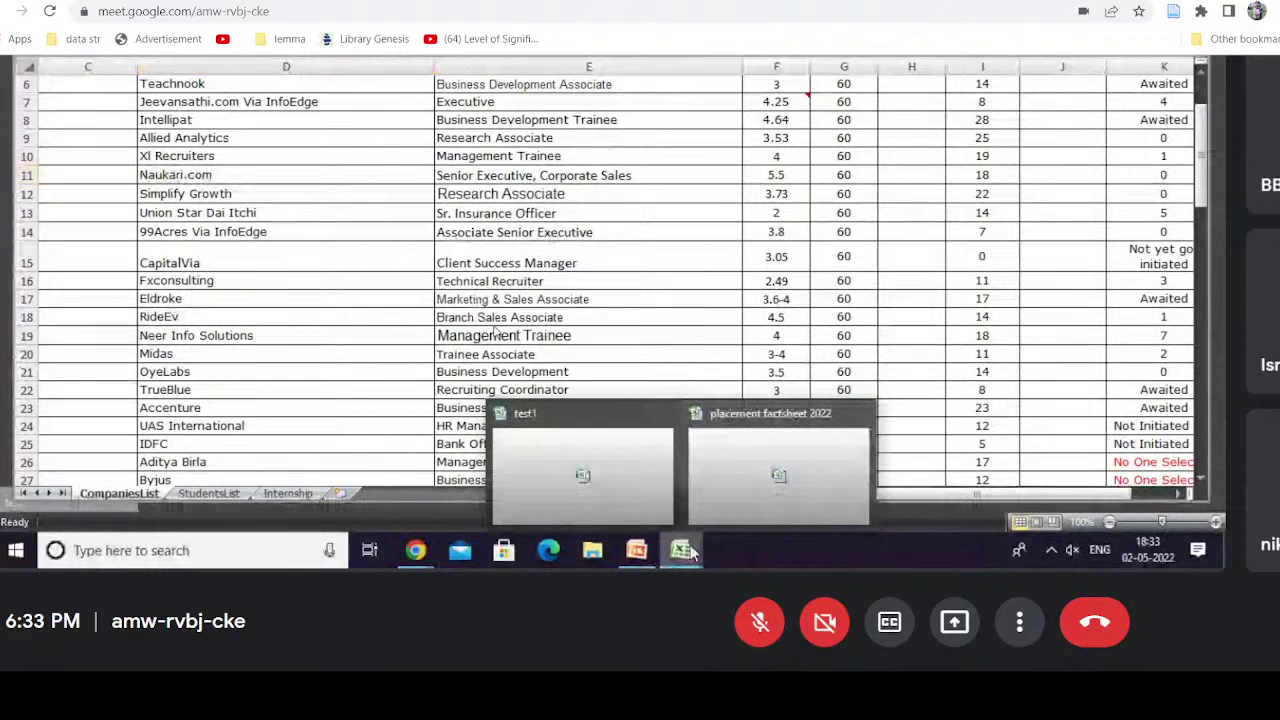
{"action": "left_click", "coordinate": [620, 500]}
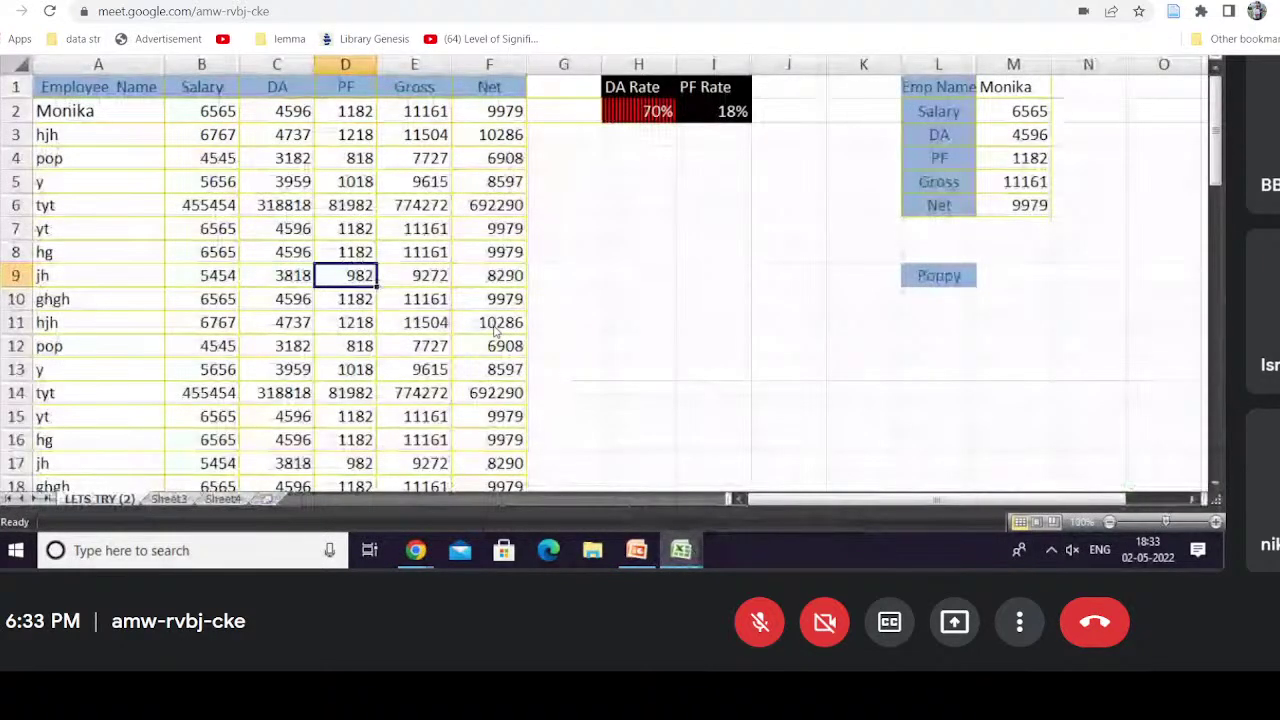
{"action": "key", "text": "alt+f"}
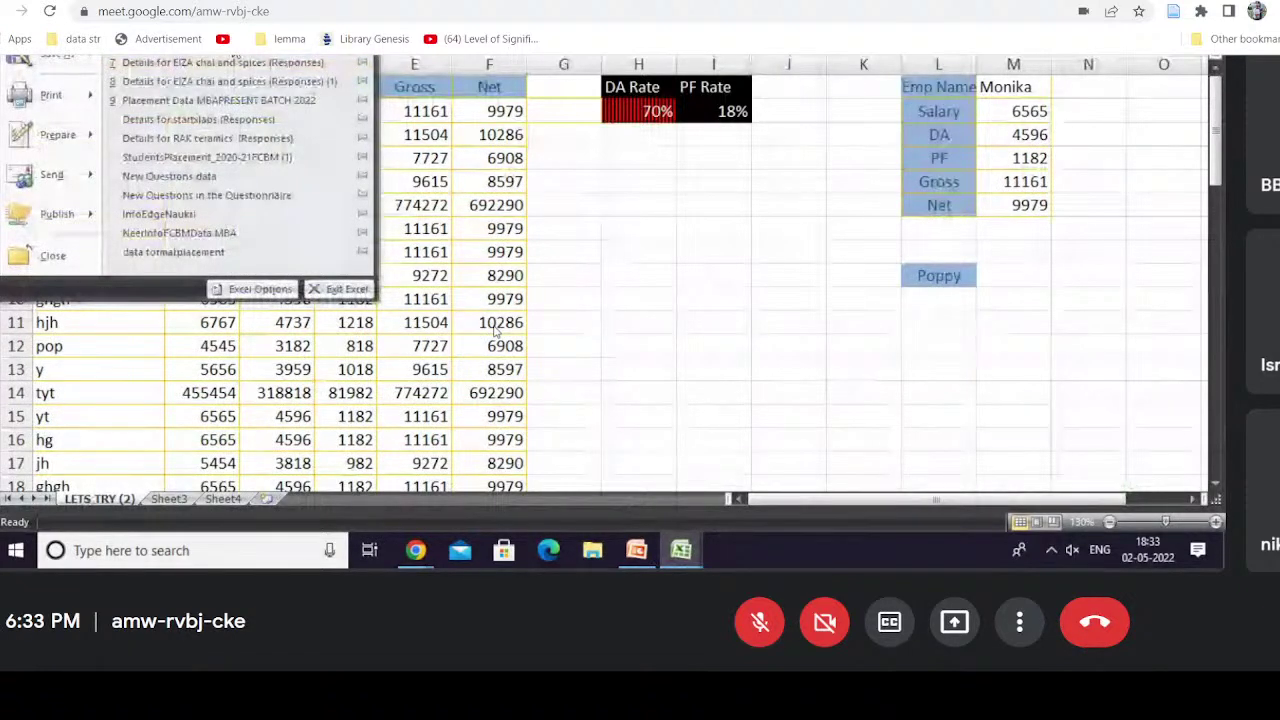
{"action": "left_click", "coordinate": [234, 52]}
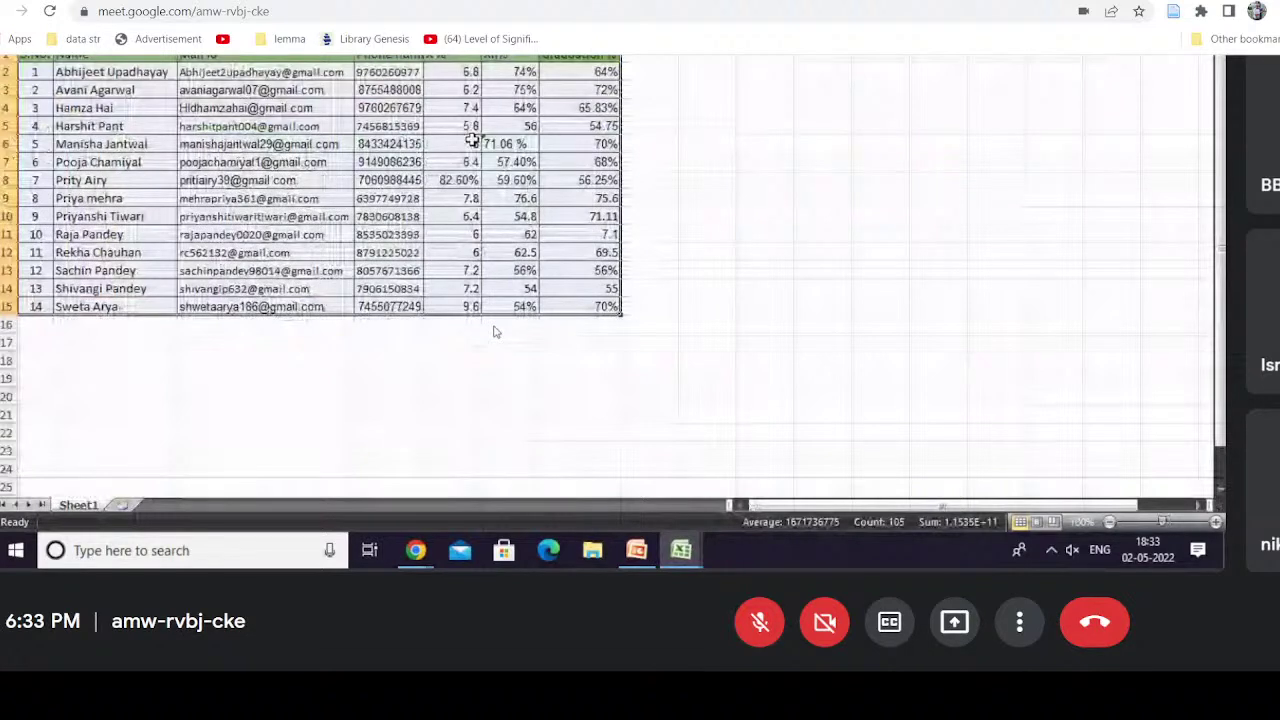
Step: Bring a workbook window forward from the Excel taskbar previews
{"action": "mouse_move", "coordinate": [681, 550]}
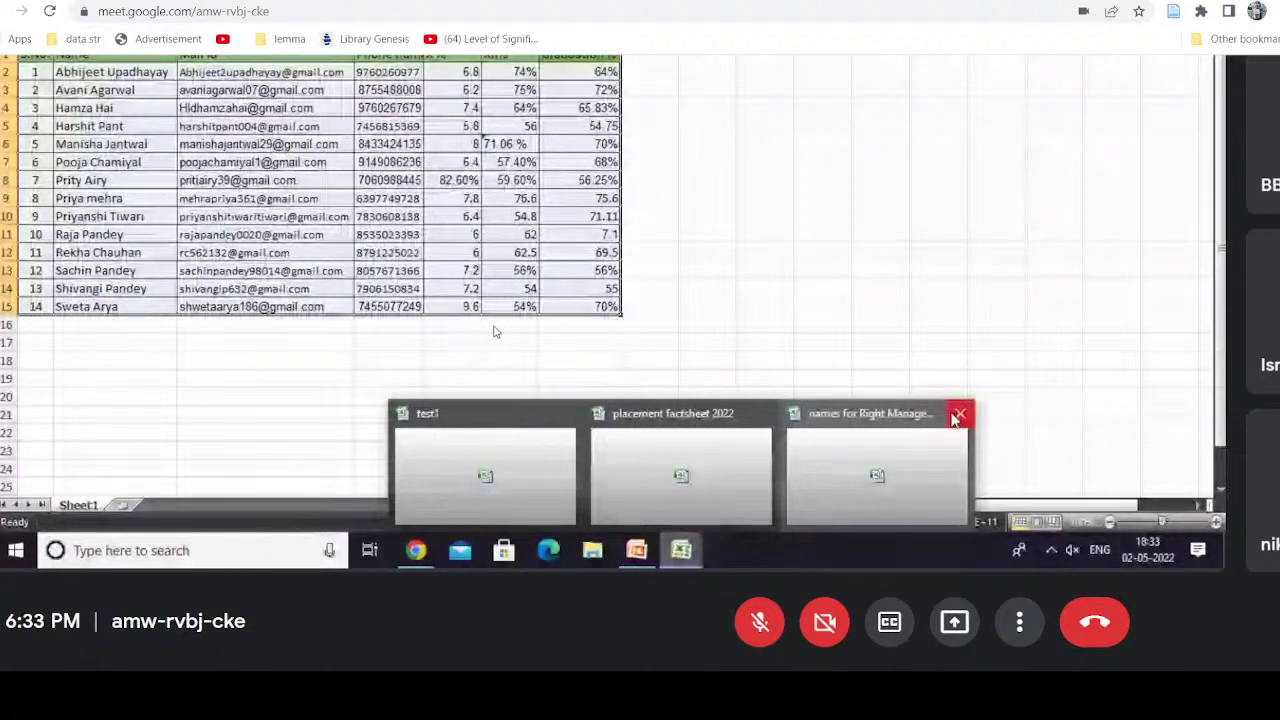
{"action": "left_click", "coordinate": [958, 414]}
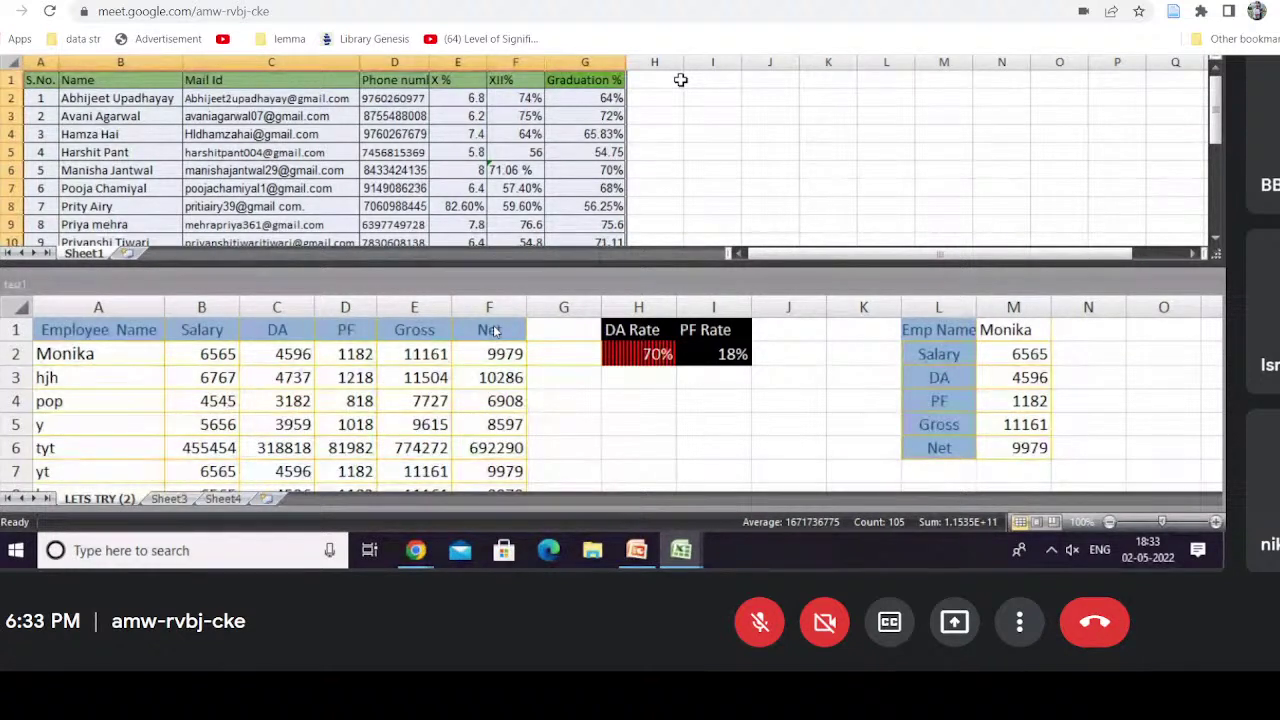
Step: Select cells H1:I1 in the student list workbook
{"action": "left_click", "coordinate": [681, 78]}
{"action": "left_click_drag", "start_coordinate": [689, 68], "coordinate": [700, 64]}
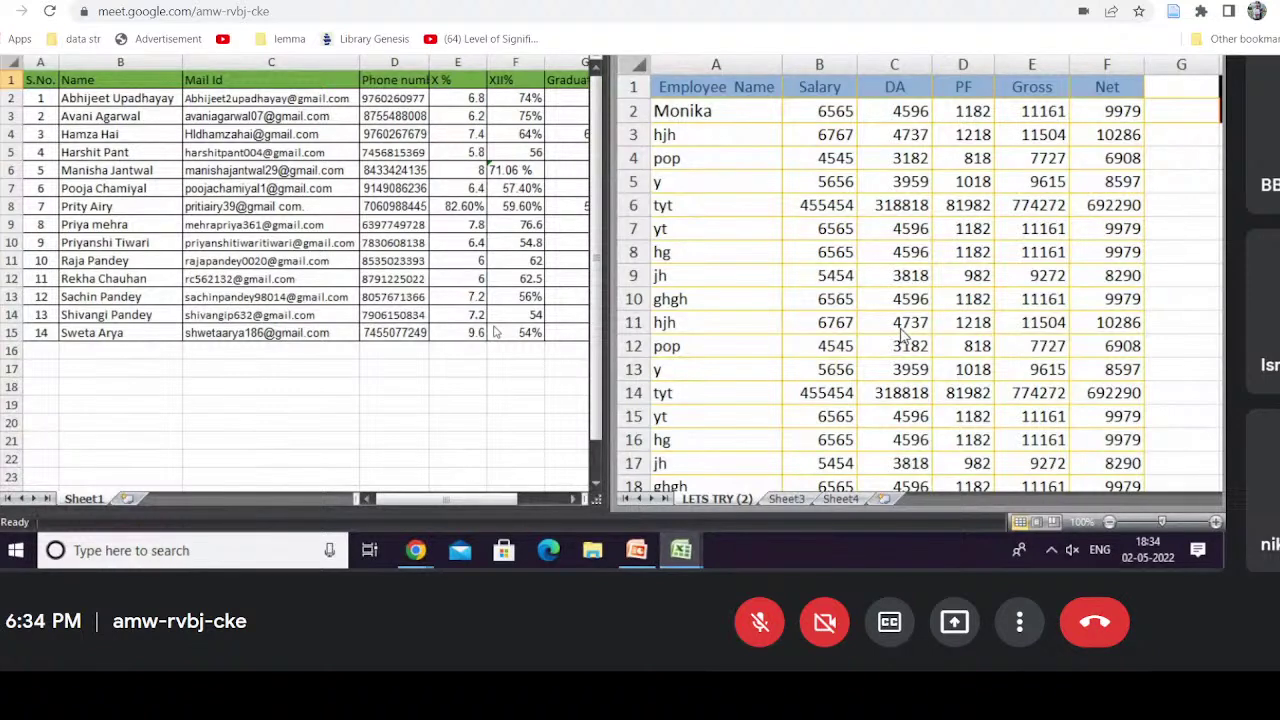
Step: In the salary sheet, move across row 5 from the employee name through Salary and DA toward DA Rate
{"action": "left_click", "coordinate": [732, 181]}
{"action": "left_click", "coordinate": [732, 181]}
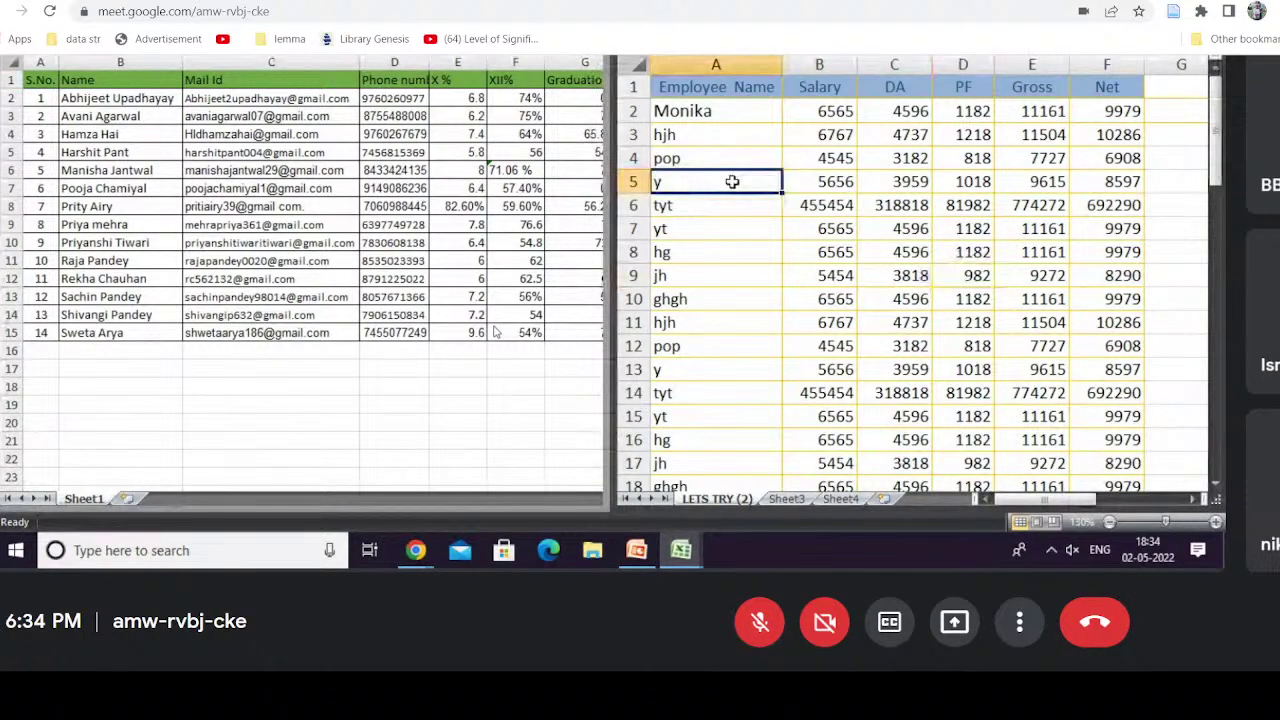
{"action": "key", "text": "Right"}
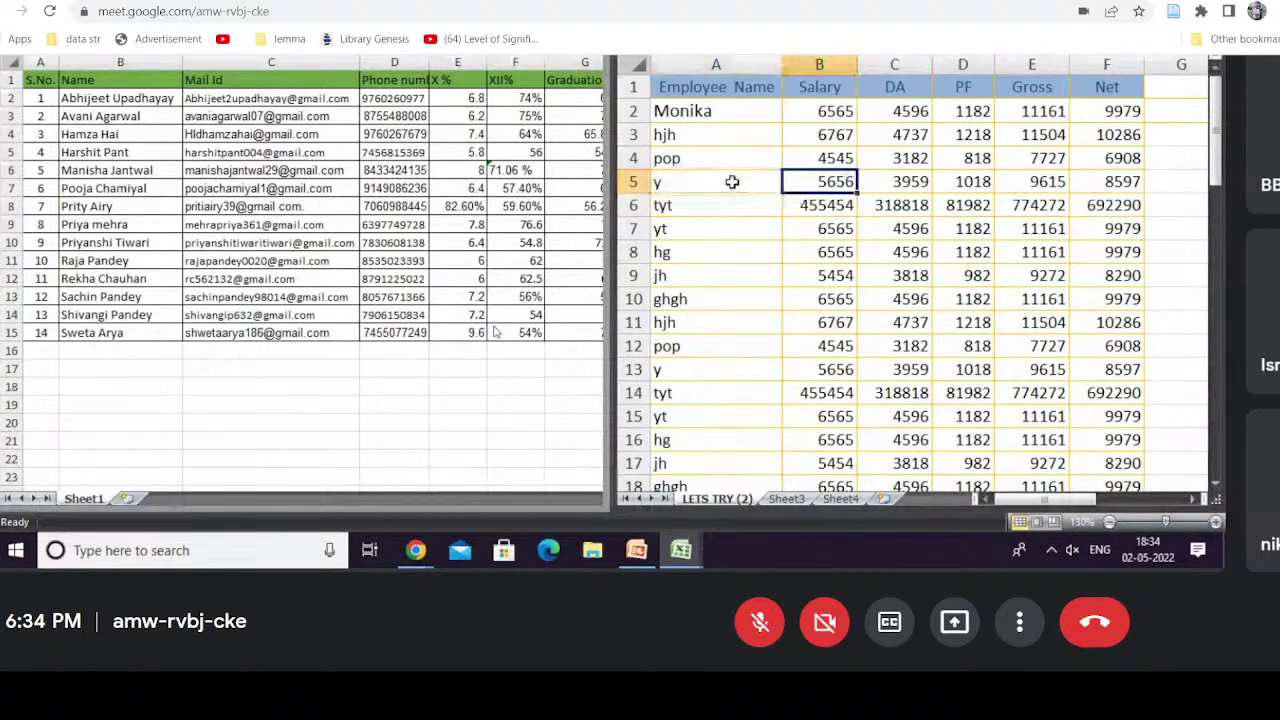
{"action": "key", "text": "Right"}
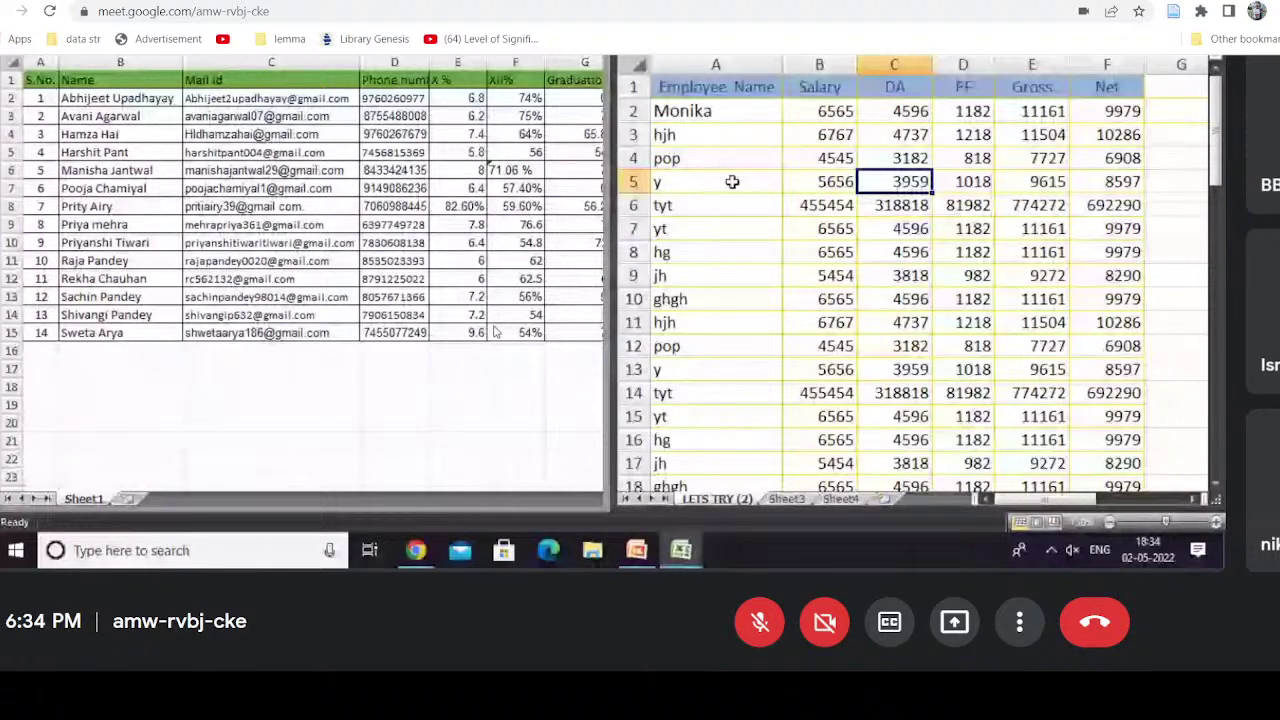
{"action": "key", "text": "Right"}
{"action": "key", "text": "Right"}
{"action": "key", "text": "Right"}
{"action": "key", "text": "Right"}
{"action": "key", "text": "Right"}
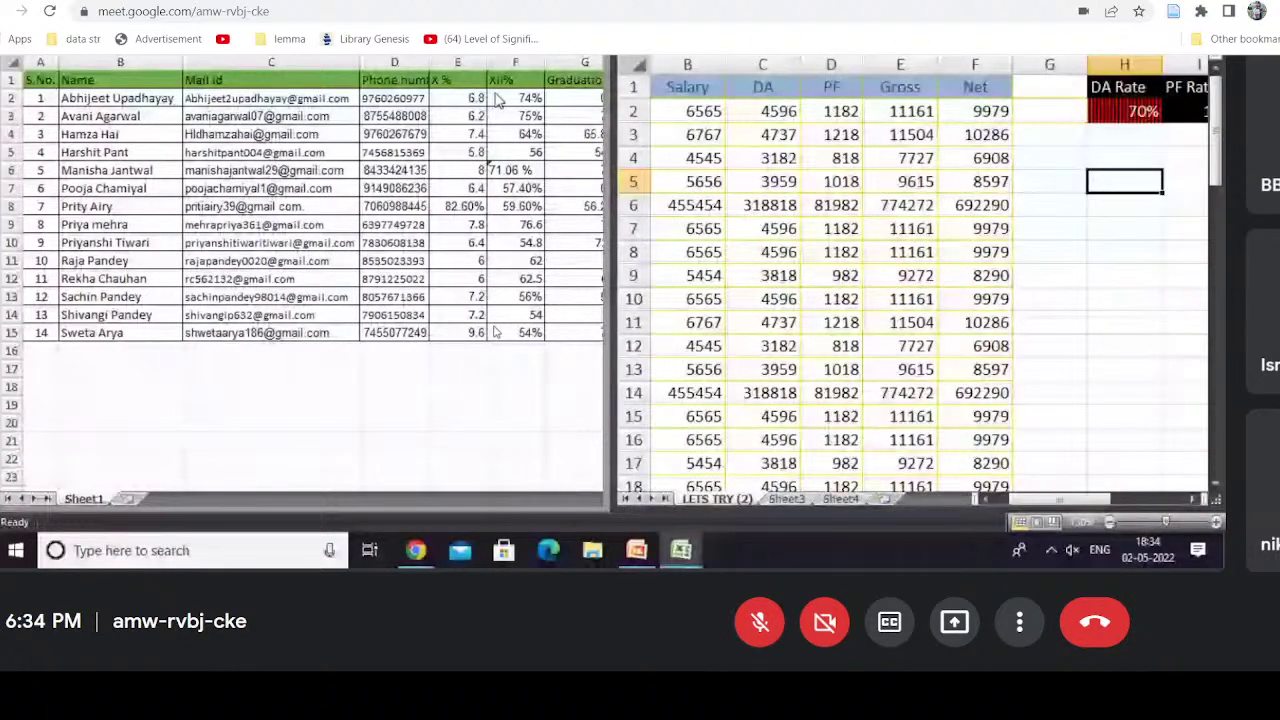
Step: Select cell I11 in the student list, then narrow the student list window
{"action": "left_click", "coordinate": [366, 154]}
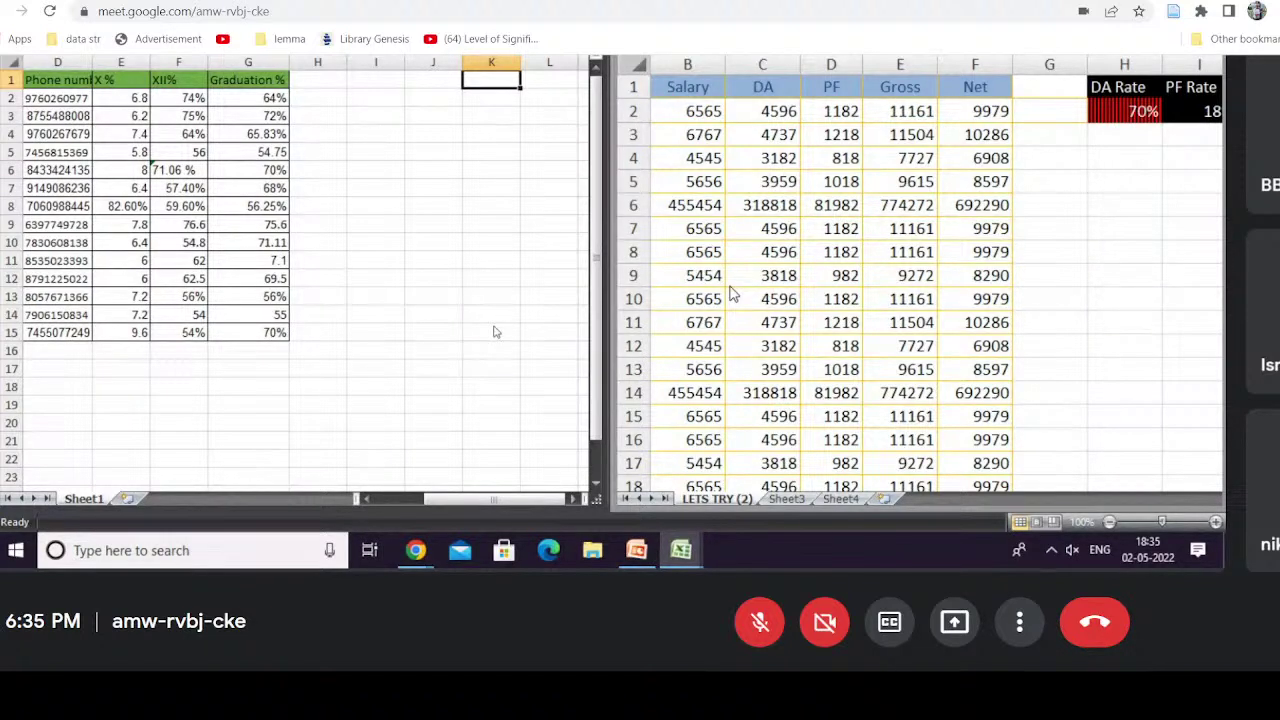
{"action": "left_click", "coordinate": [380, 256]}
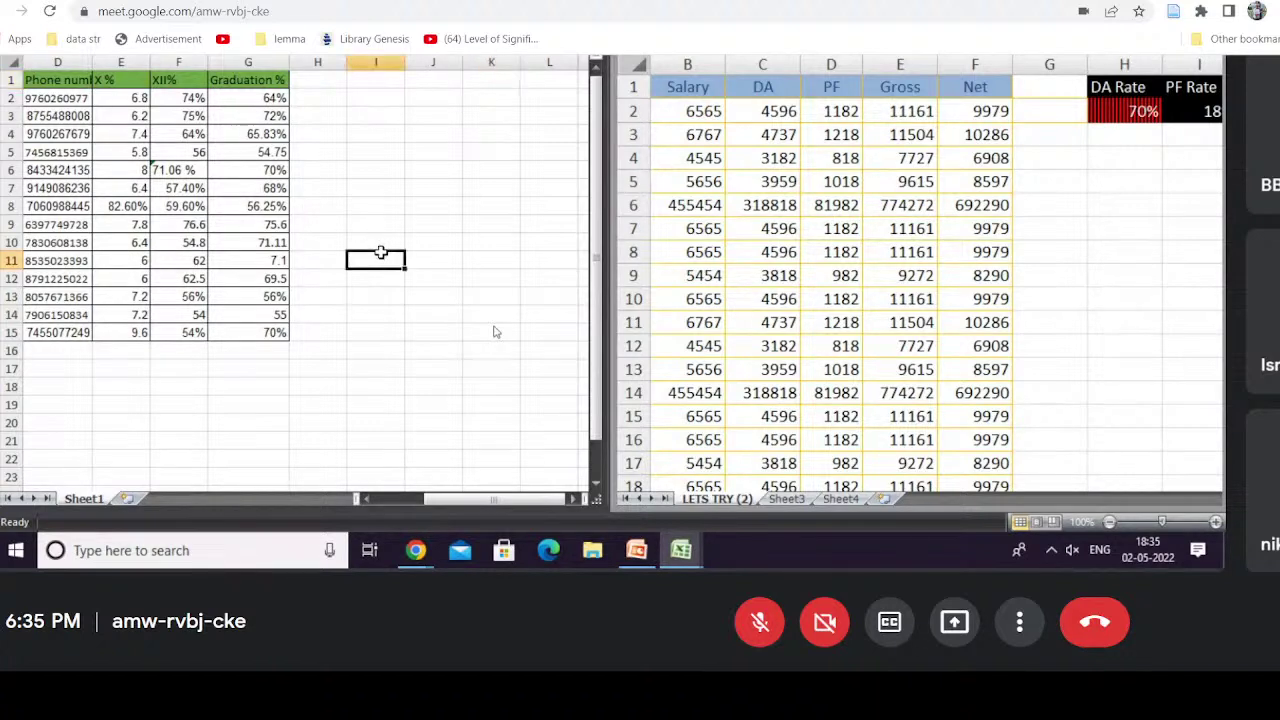
{"action": "left_click", "coordinate": [872, 254]}
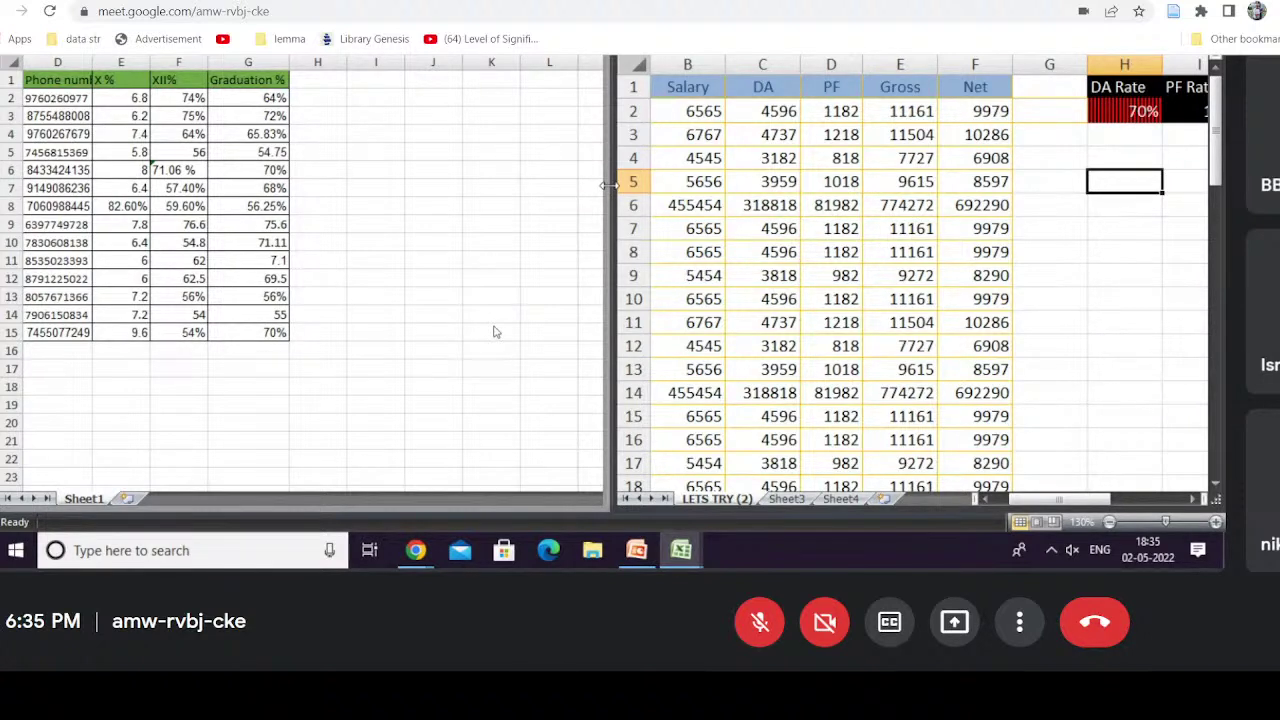
{"action": "left_click_drag", "start_coordinate": [608, 185], "coordinate": [340, 230]}
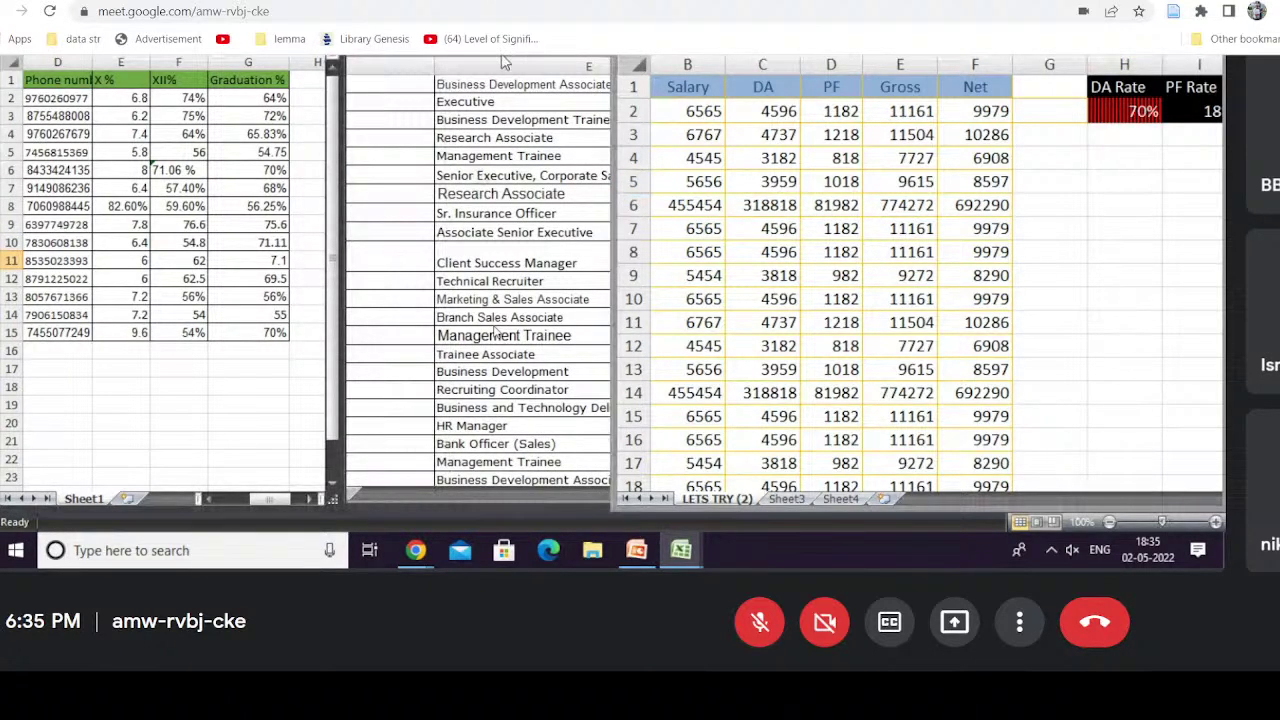
Step: Bring the test1 salary workbook forward and select rows 5–6, the Salary heading, then header row 1
{"action": "left_click", "coordinate": [503, 59]}
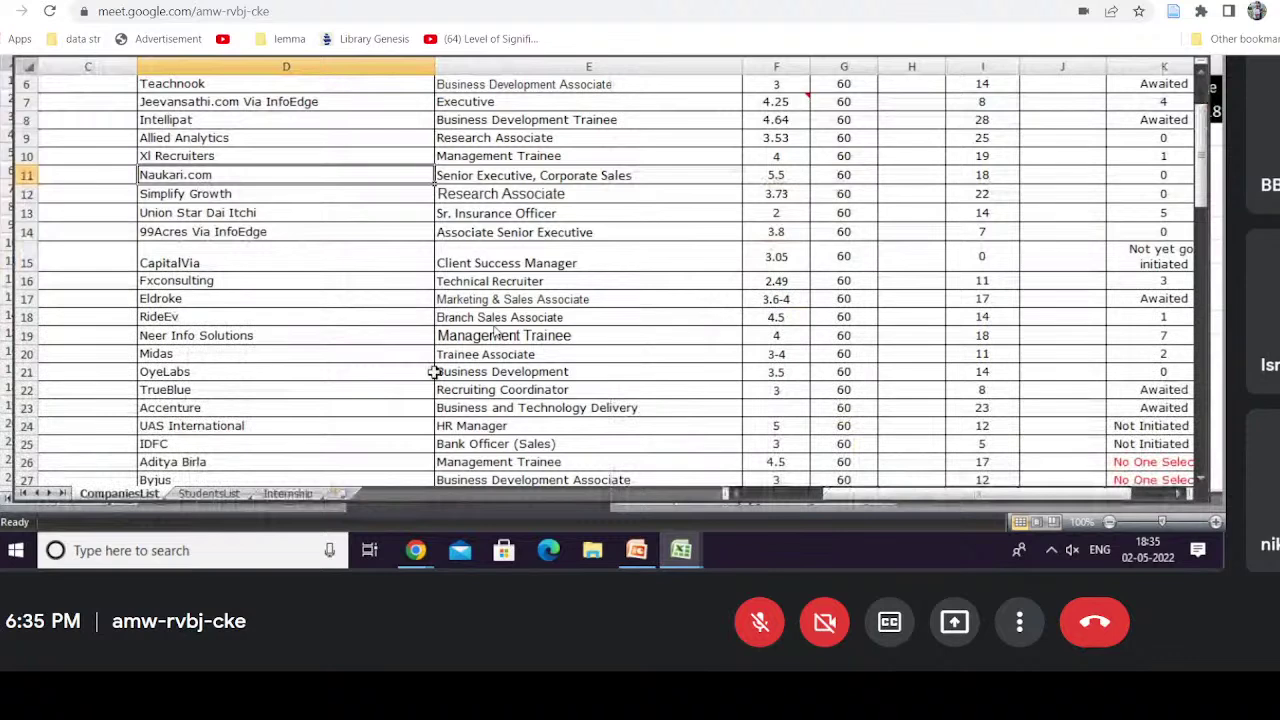
{"action": "left_click", "coordinate": [681, 550]}
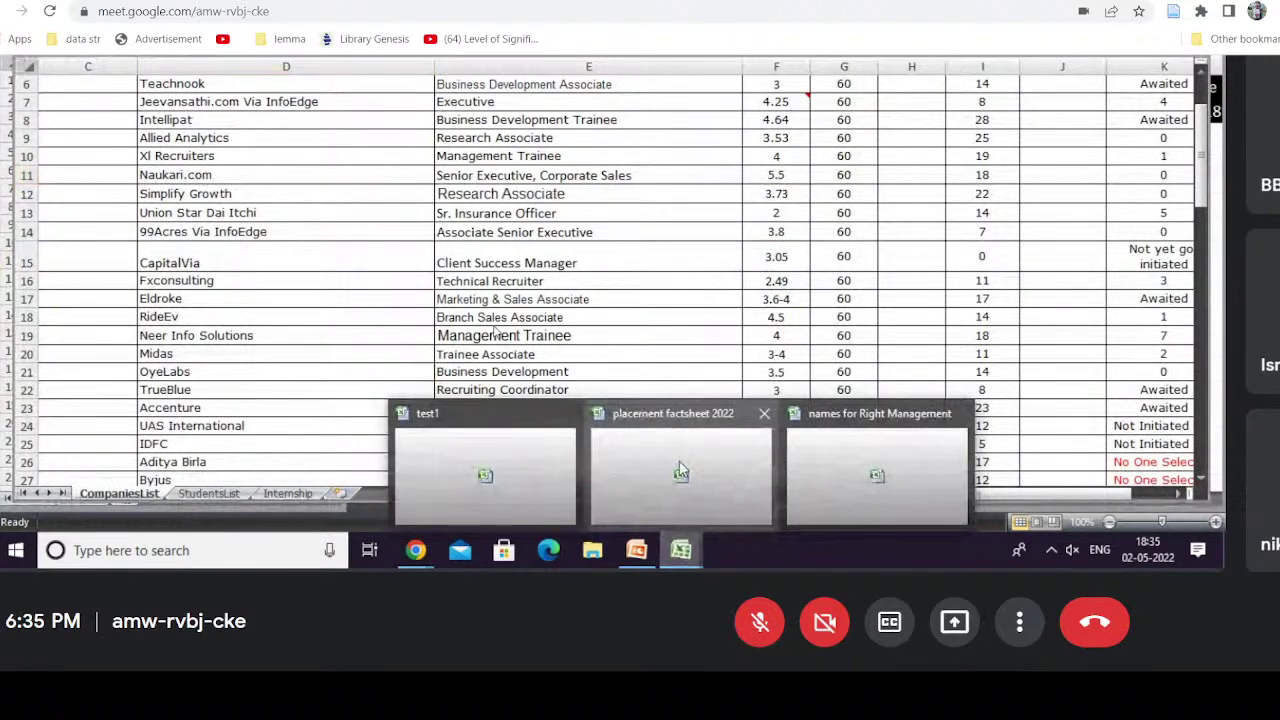
{"action": "left_click", "coordinate": [563, 457]}
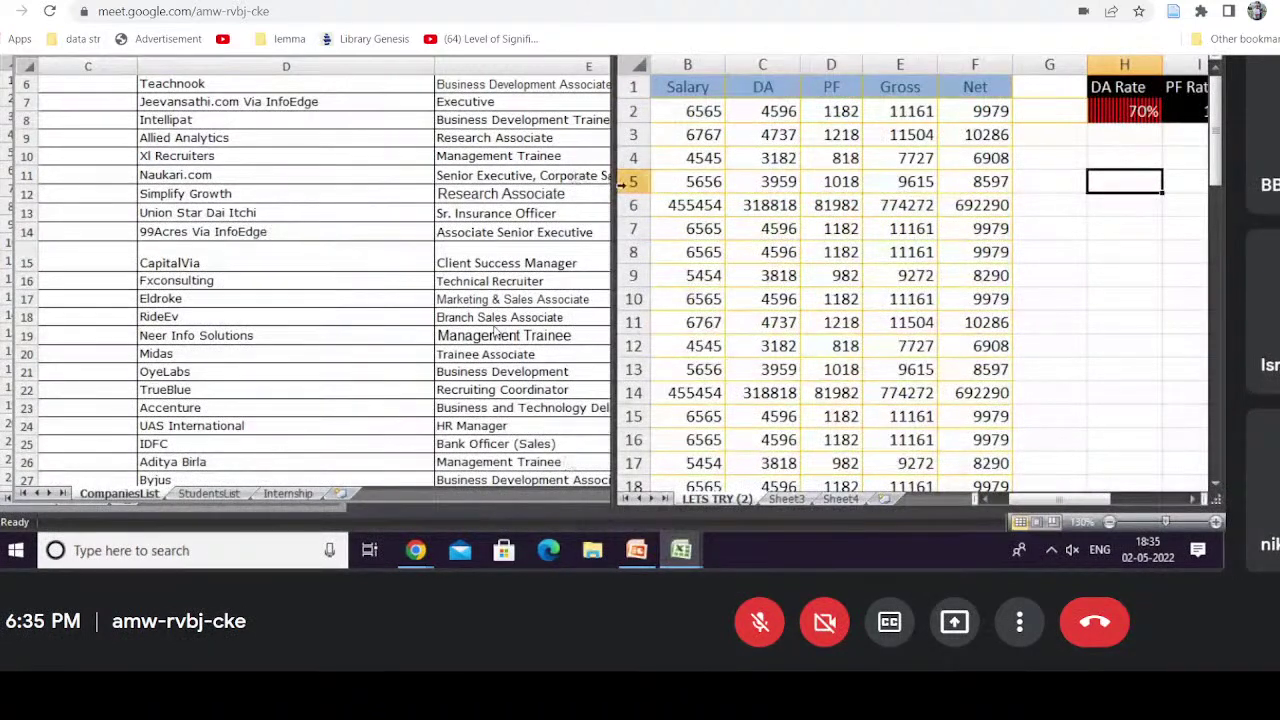
{"action": "left_click_drag", "start_coordinate": [622, 181], "coordinate": [632, 204]}
{"action": "left_click", "coordinate": [664, 84]}
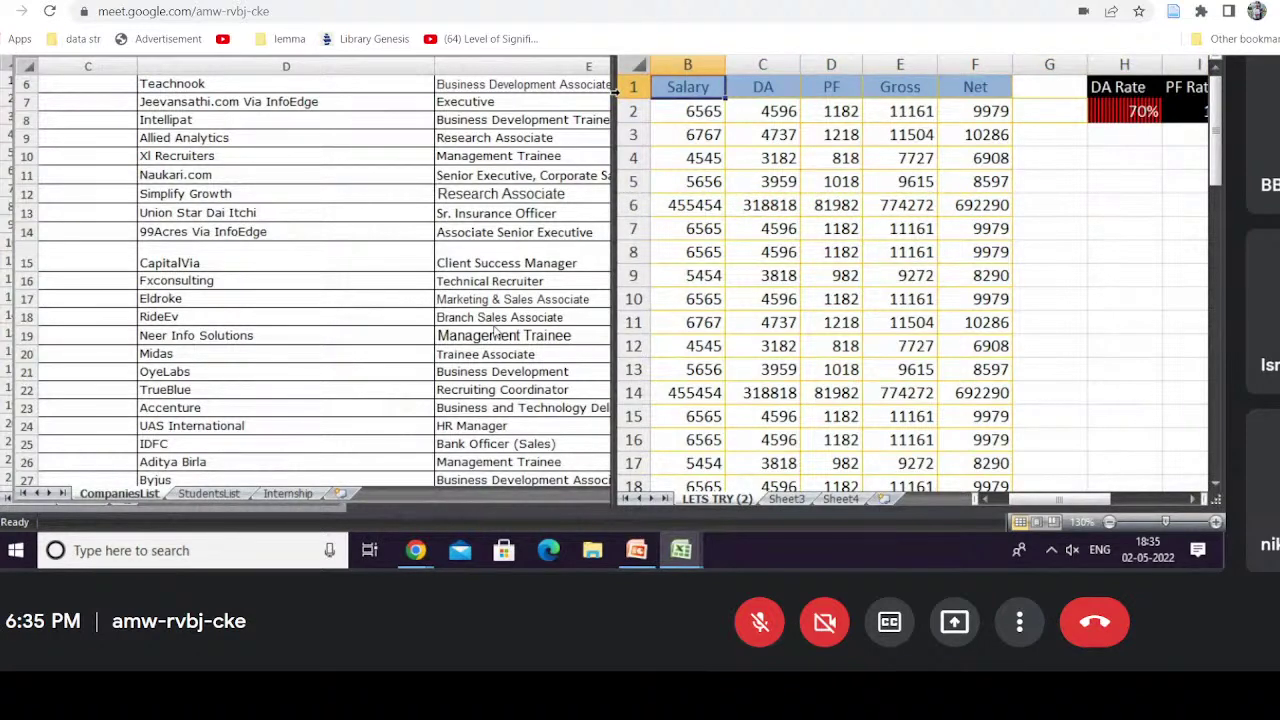
{"action": "left_click", "coordinate": [624, 88]}
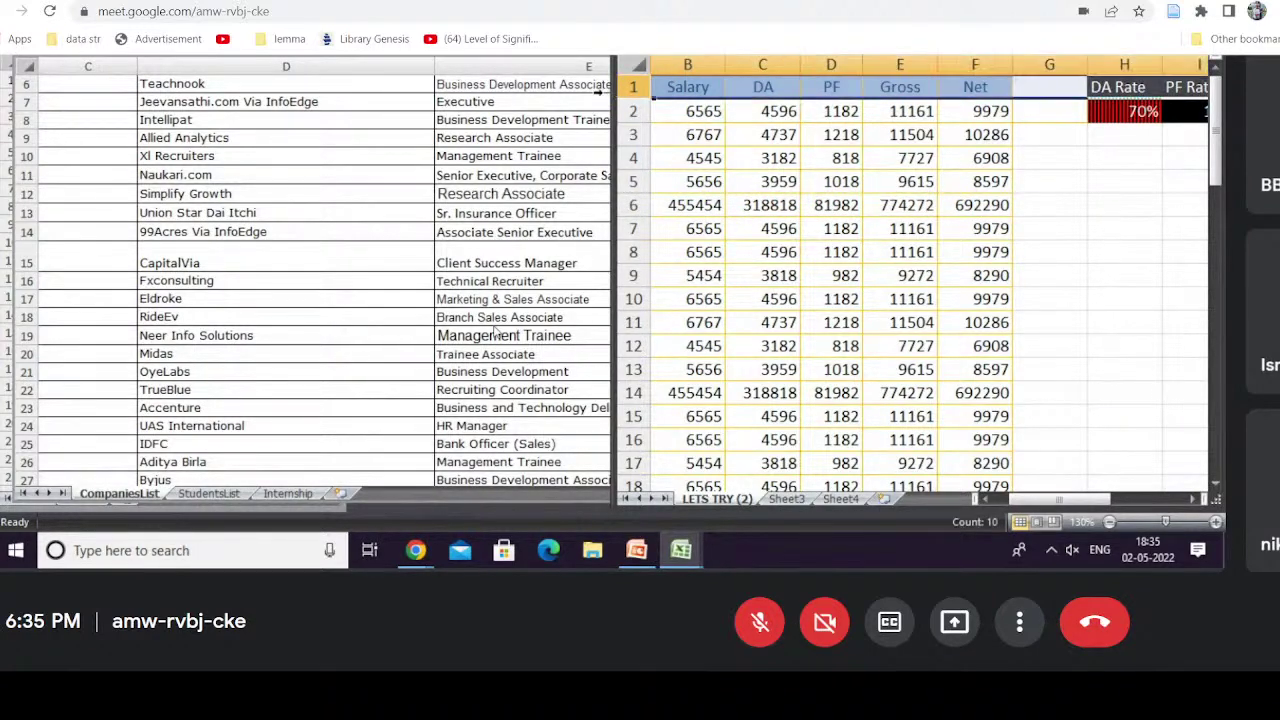
Step: Bring the placement factsheet's CompaniesList window to the front
{"action": "left_click", "coordinate": [508, 55]}
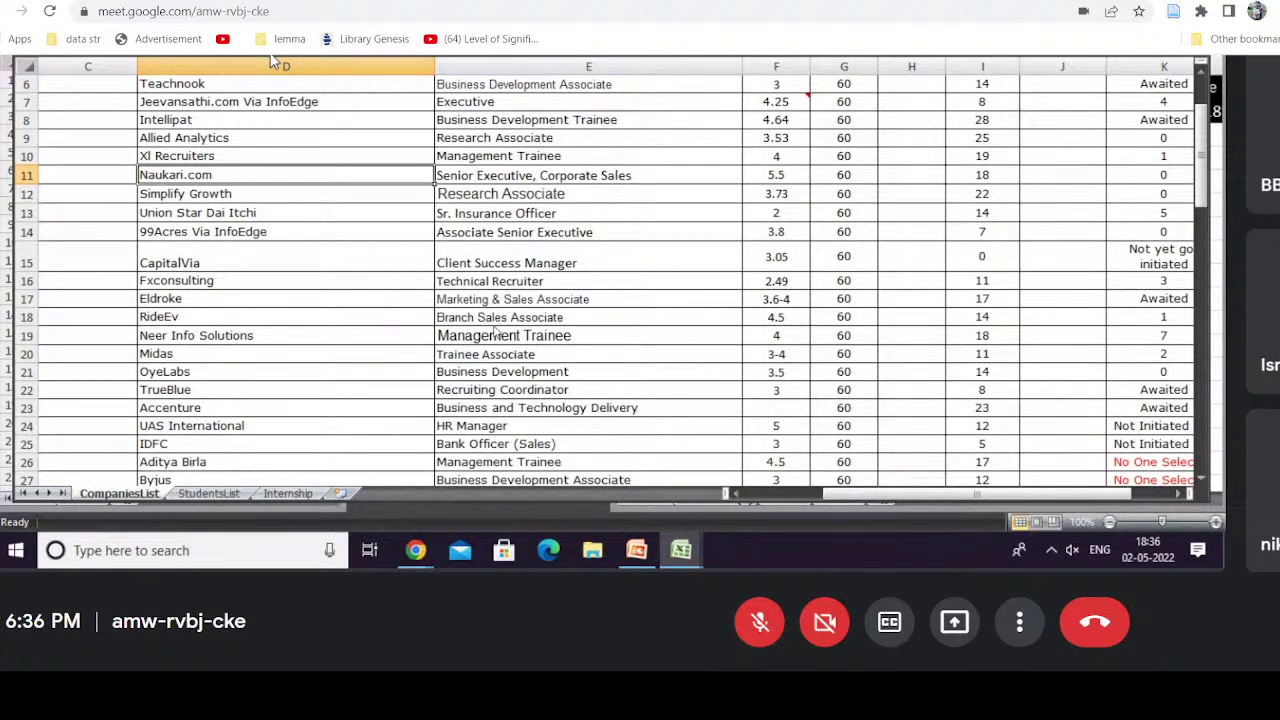
{"action": "scroll", "coordinate": [494, 327], "scroll_direction": "down", "scroll_amount": 2}
{"action": "left_click", "coordinate": [591, 569]}
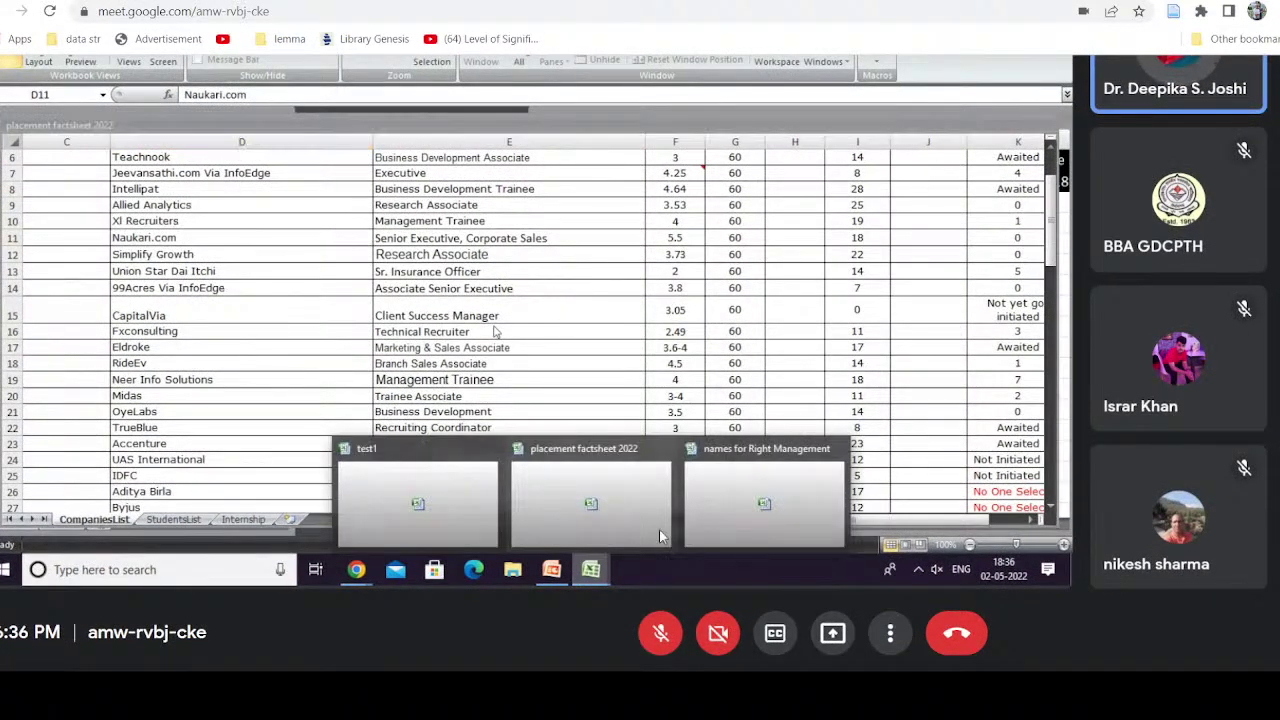
Step: Bring up the names for Right Management workbook and narrow its window over the companies list
{"action": "left_click", "coordinate": [787, 483]}
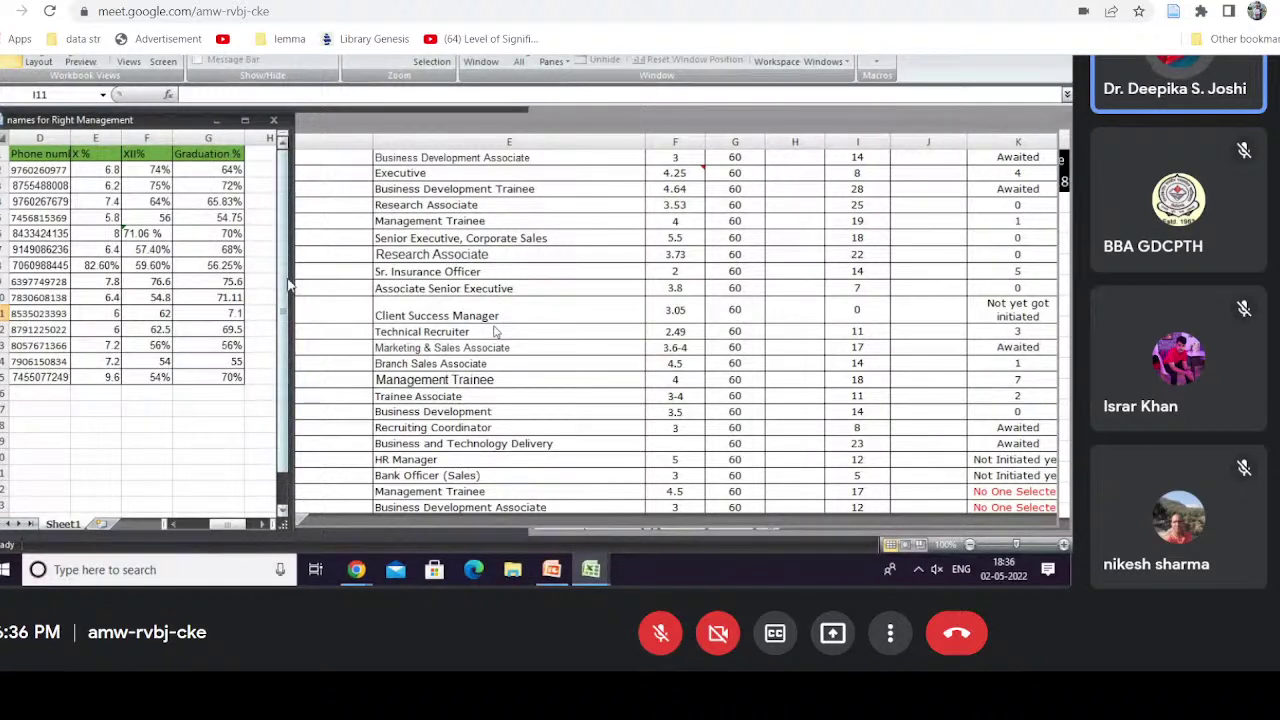
{"action": "left_click_drag", "start_coordinate": [288, 279], "coordinate": [285, 310]}
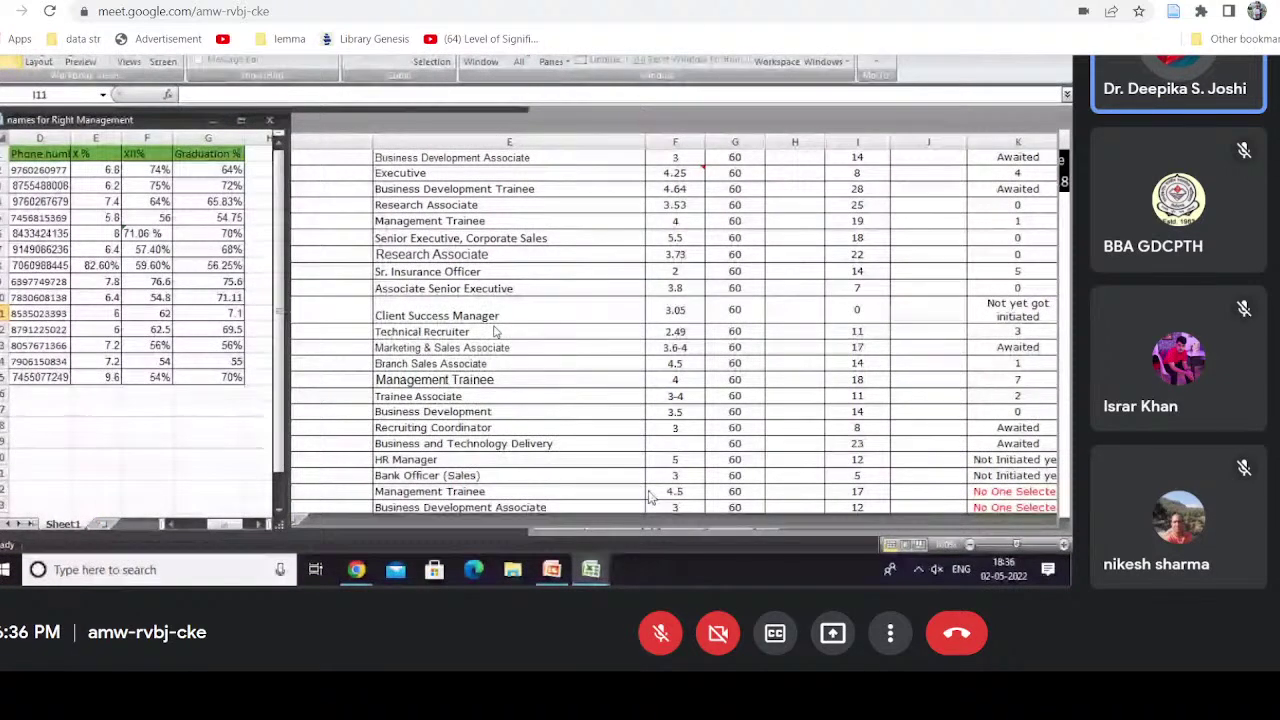
{"action": "left_click", "coordinate": [592, 569]}
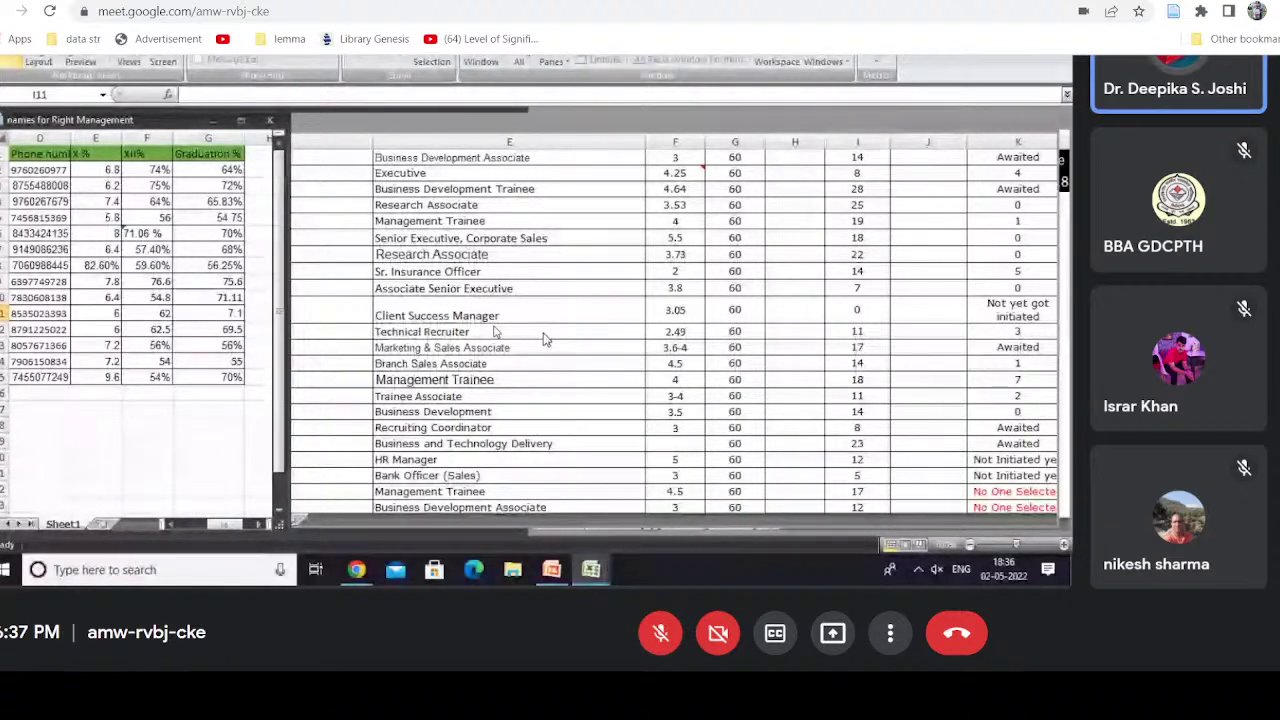
{"action": "left_click", "coordinate": [591, 569]}
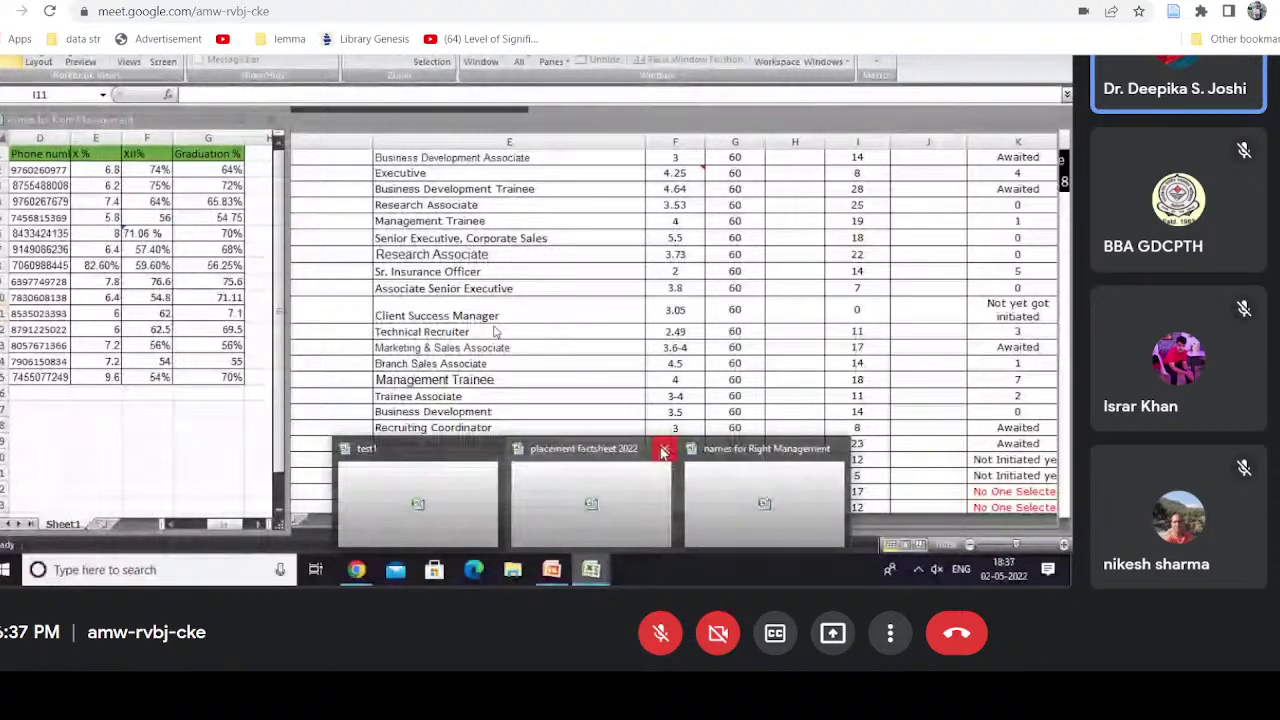
Step: Close the placement factsheet 2022 workbook using Close in the Office button menu
{"action": "left_click", "coordinate": [660, 449]}
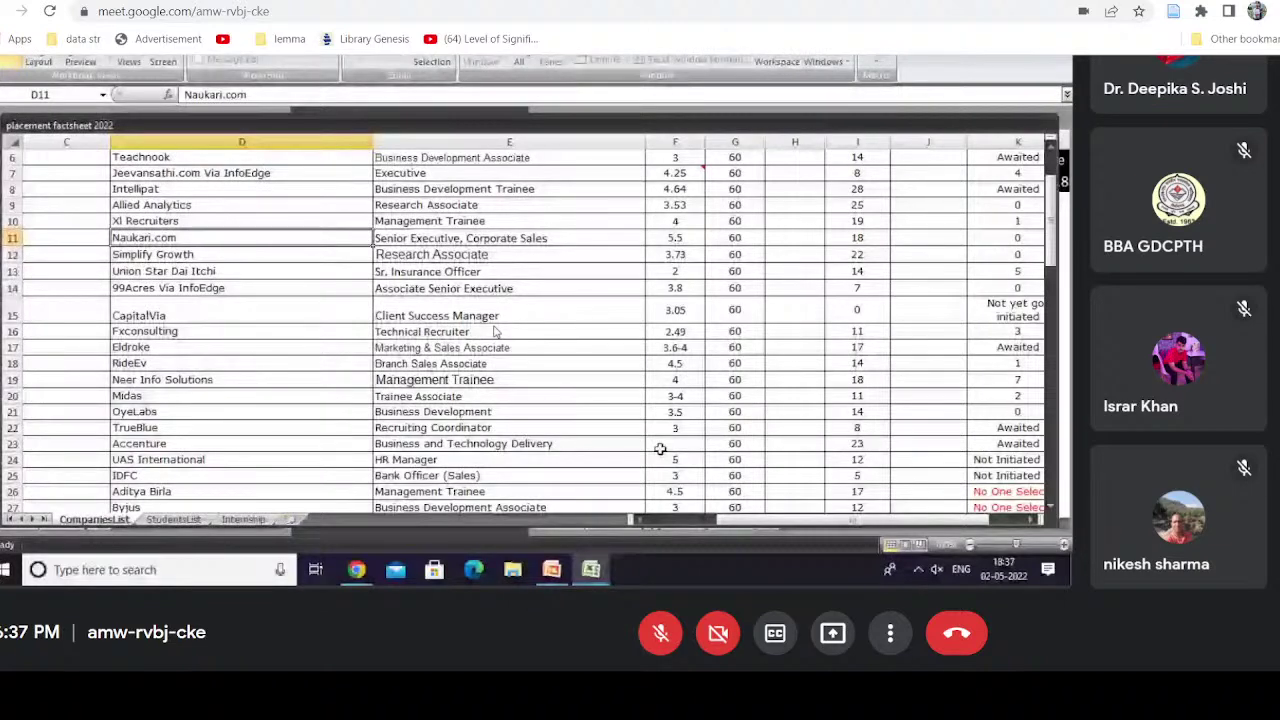
{"action": "left_click", "coordinate": [6, 57]}
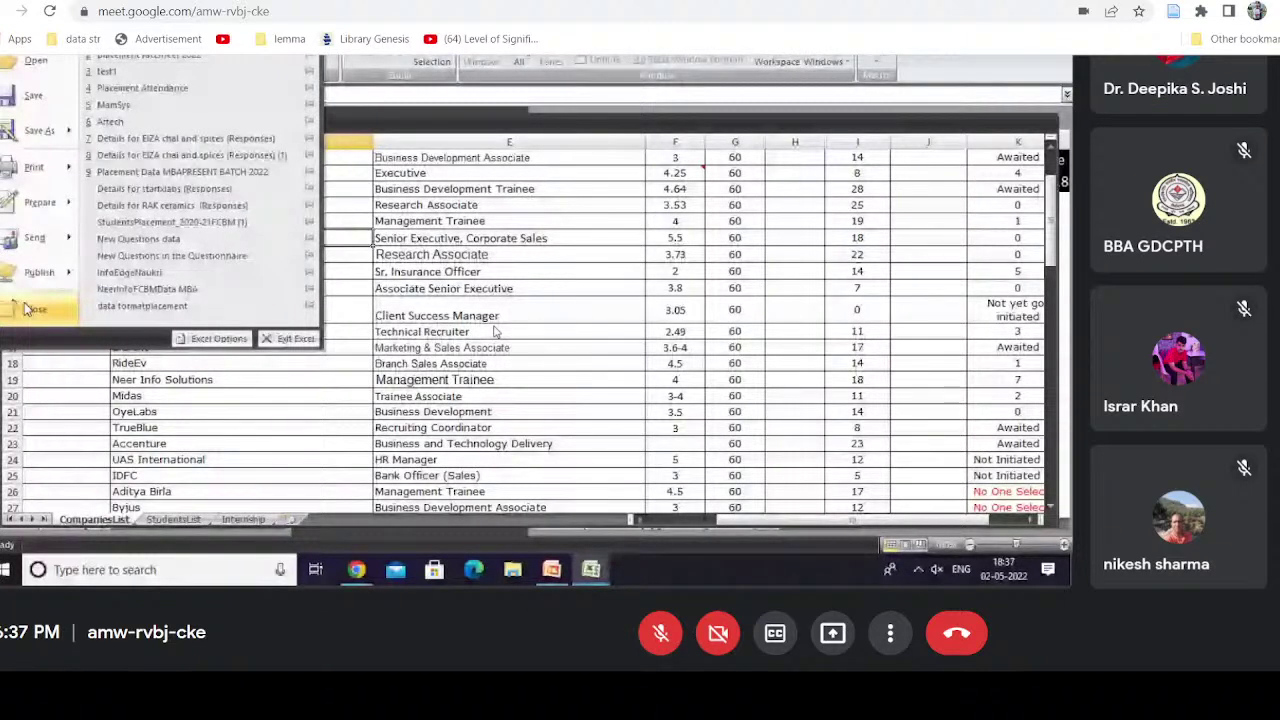
{"action": "left_click", "coordinate": [34, 309]}
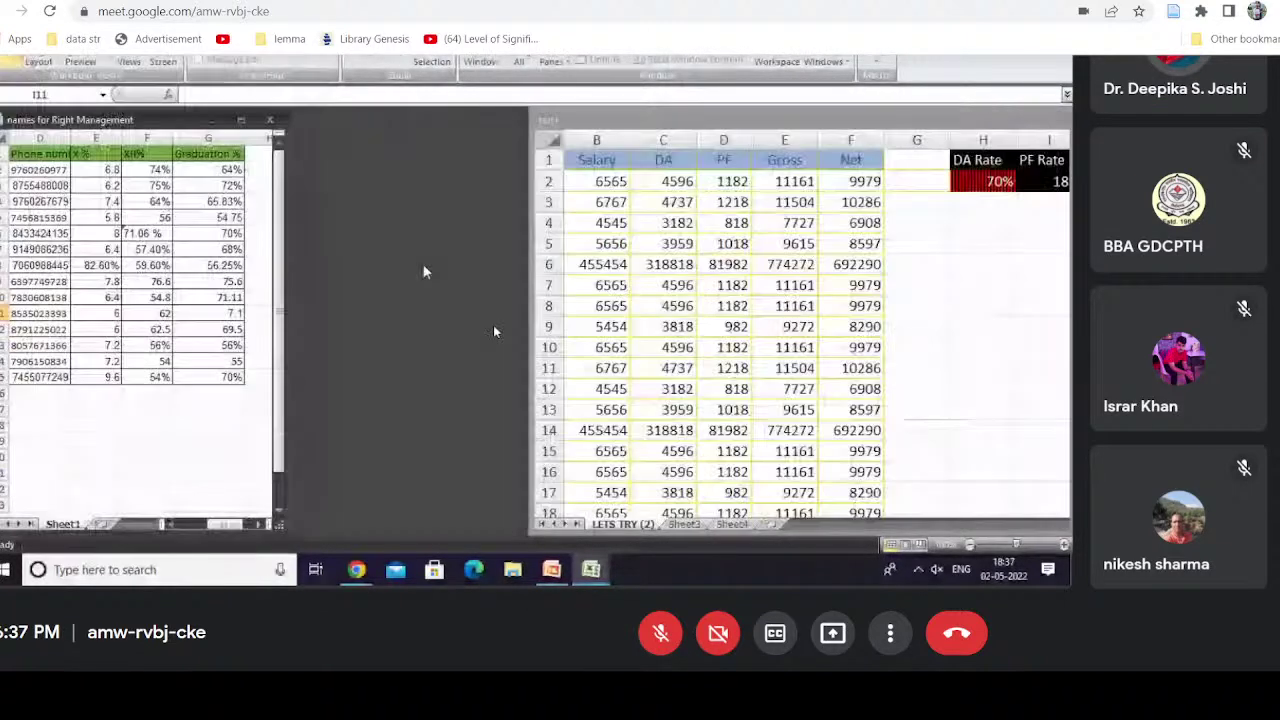
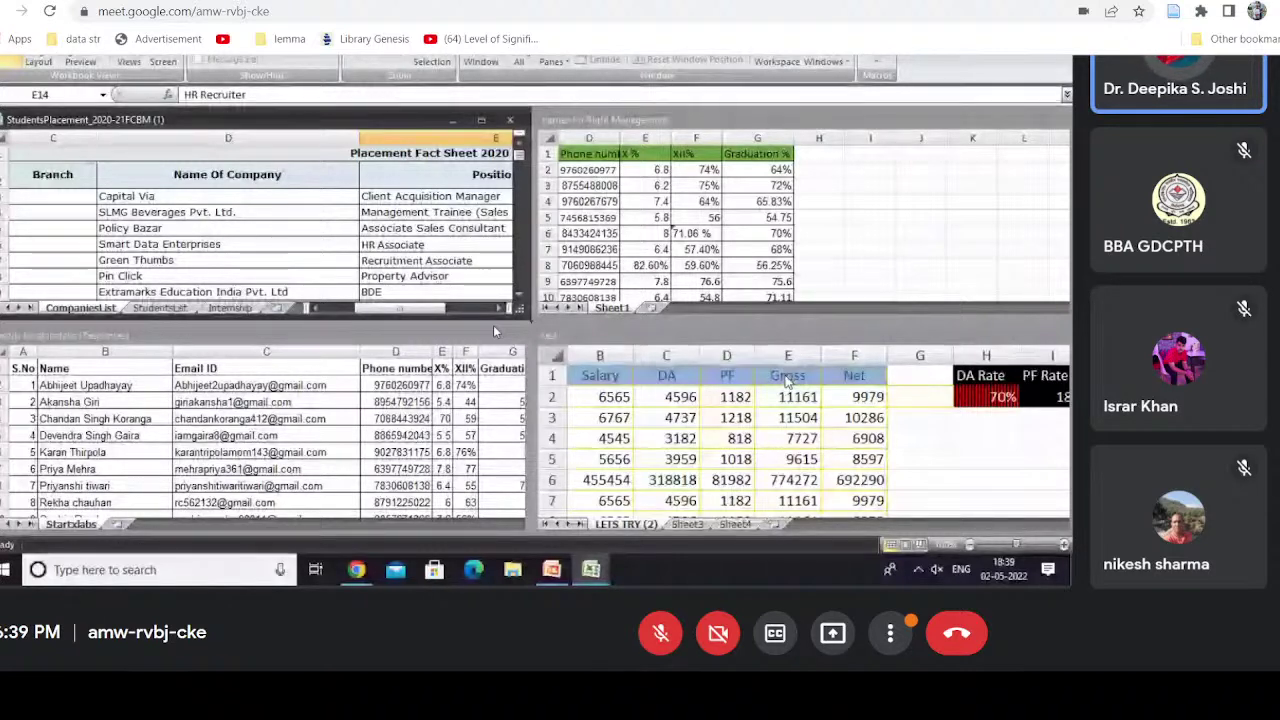
Step: Cycle through the open workbooks to test1, then close it and save its changes
{"action": "left_click", "coordinate": [212, 242]}
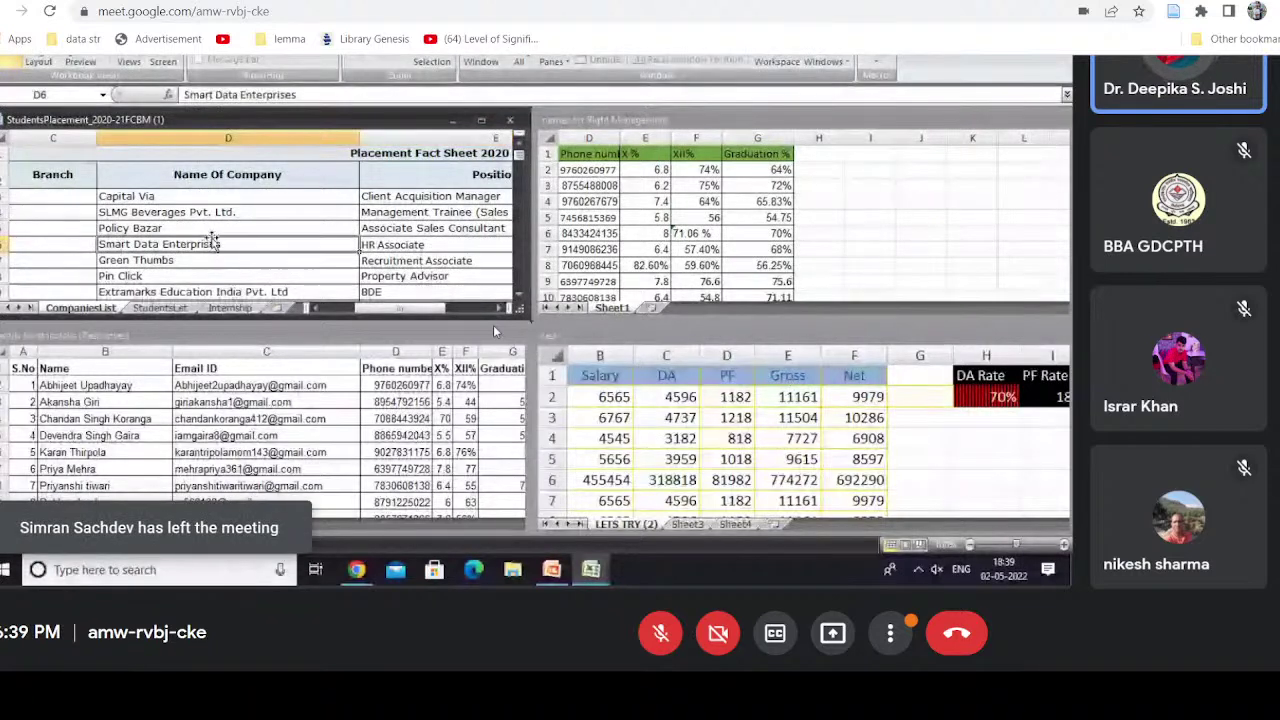
{"action": "left_click", "coordinate": [198, 405]}
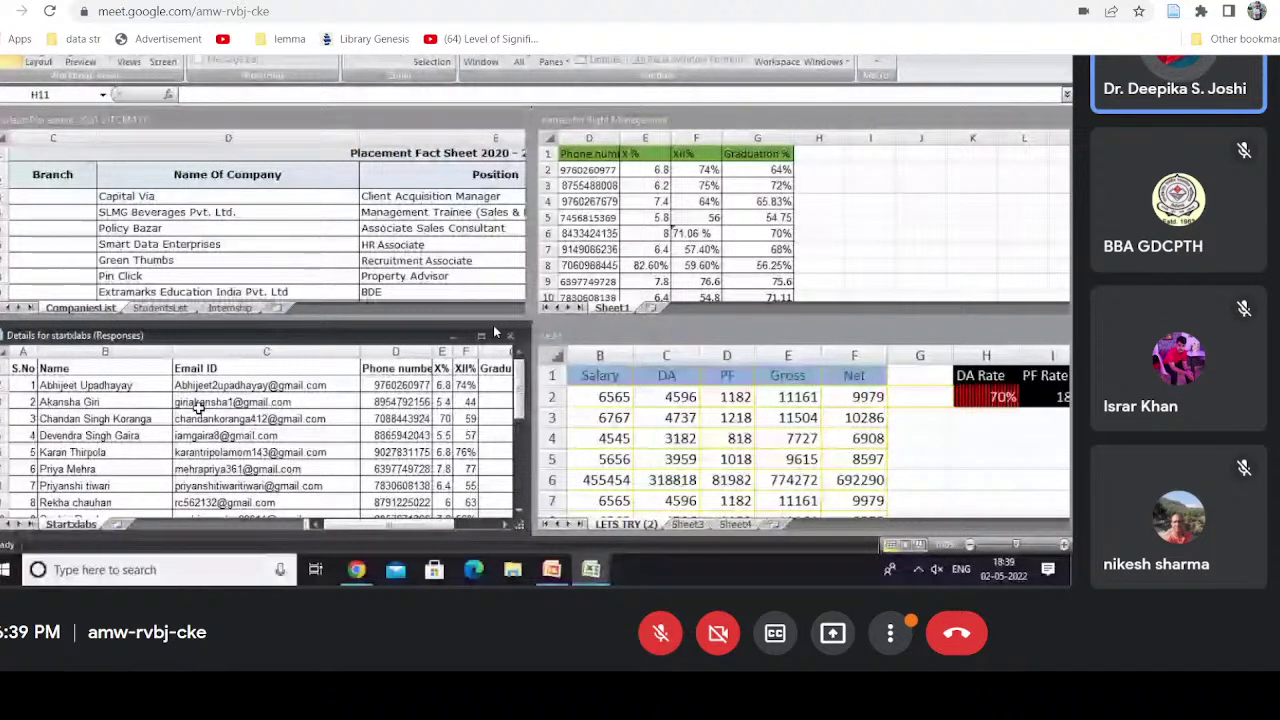
{"action": "key", "text": "ctrl+F6"}
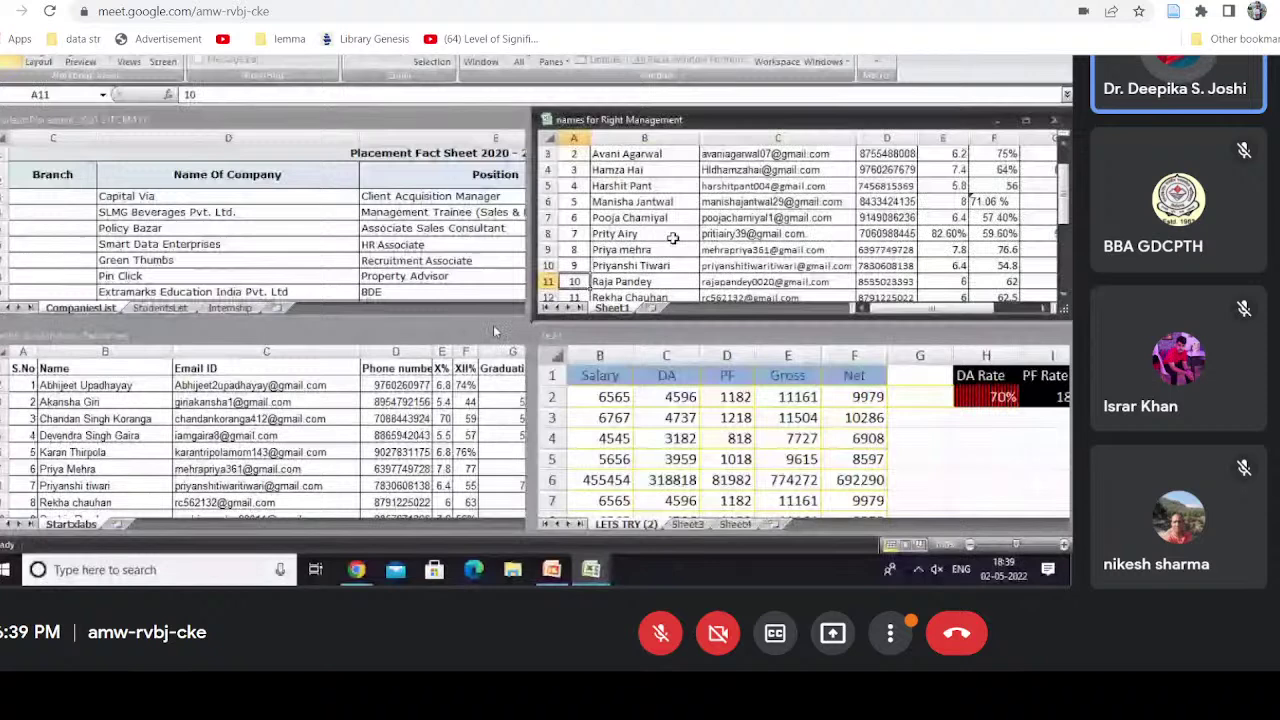
{"action": "key", "text": "ctrl+F6"}
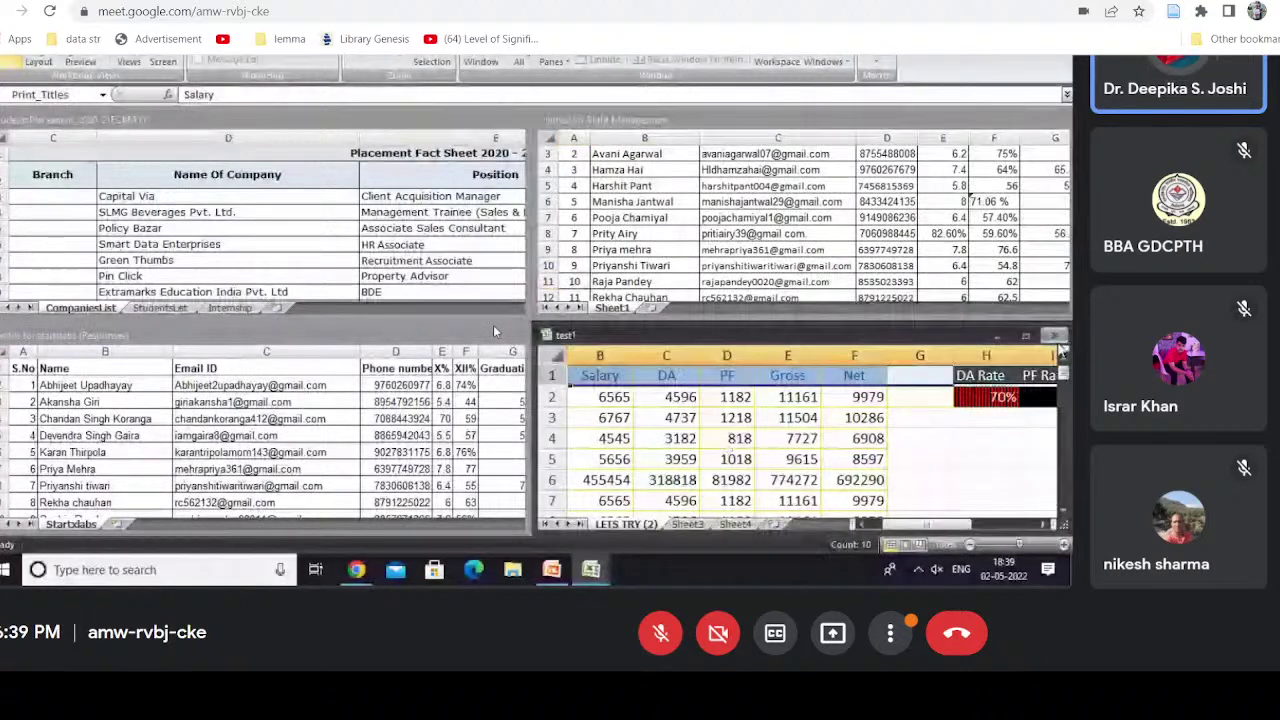
{"action": "left_click", "coordinate": [1059, 337]}
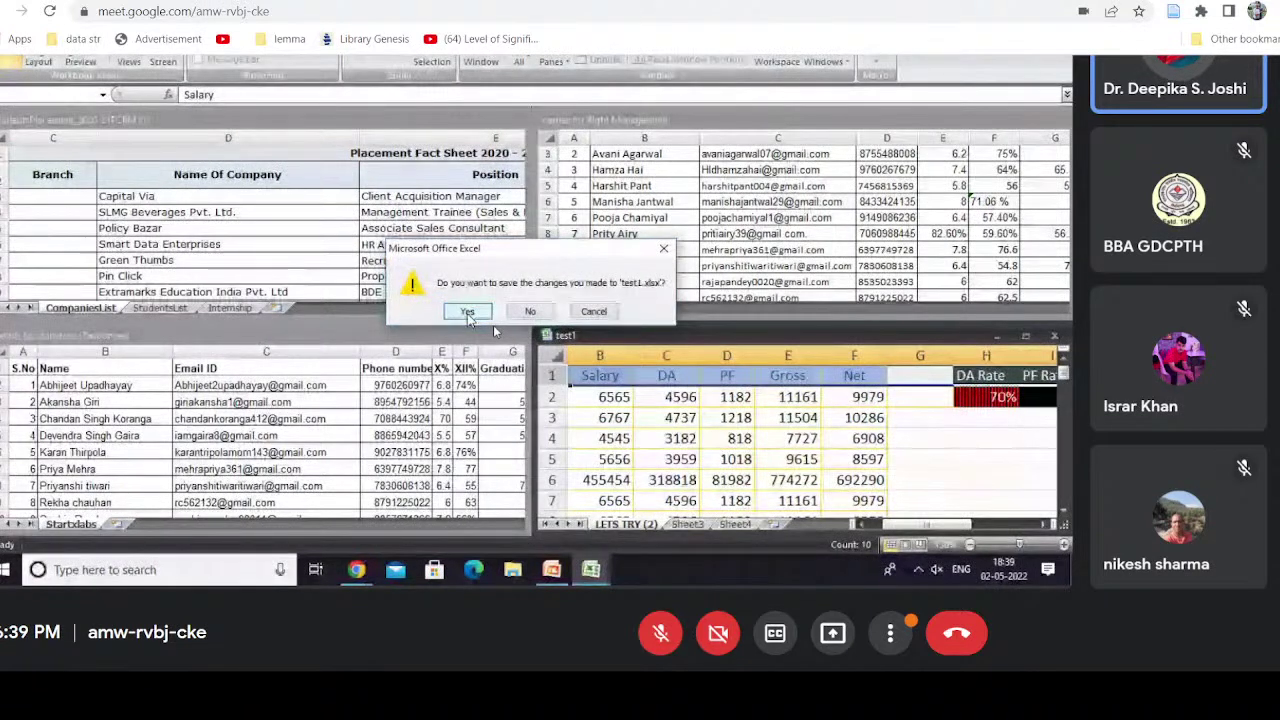
{"action": "left_click", "coordinate": [467, 312]}
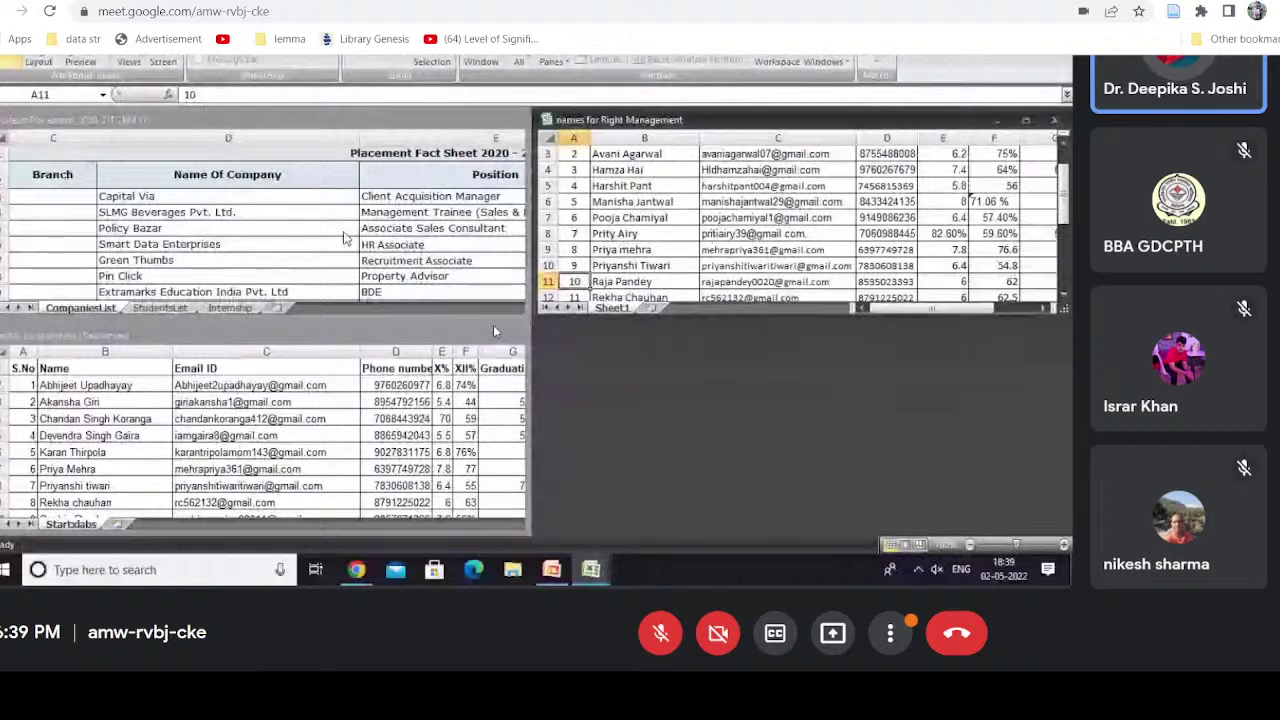
Step: Close the StudentsPlacement_2020-21FCBM workbook and show the Recent Documents list
{"action": "left_click", "coordinate": [346, 222]}
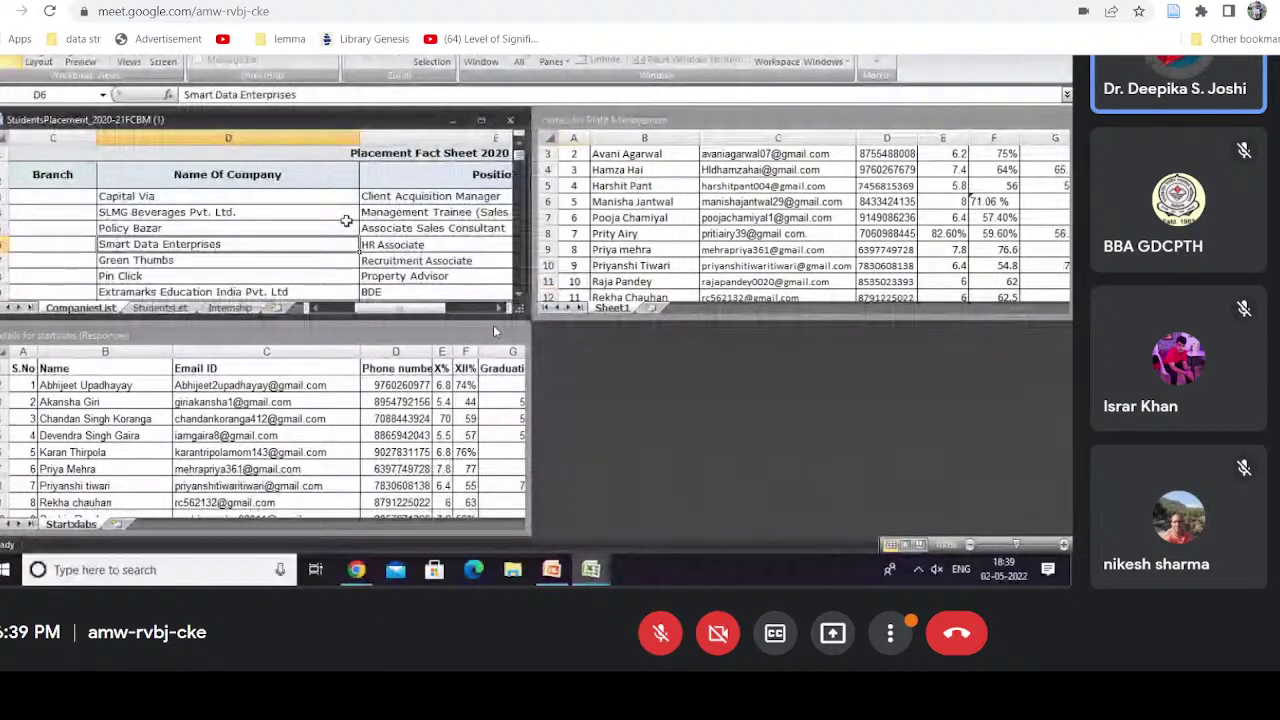
{"action": "left_click", "coordinate": [510, 119]}
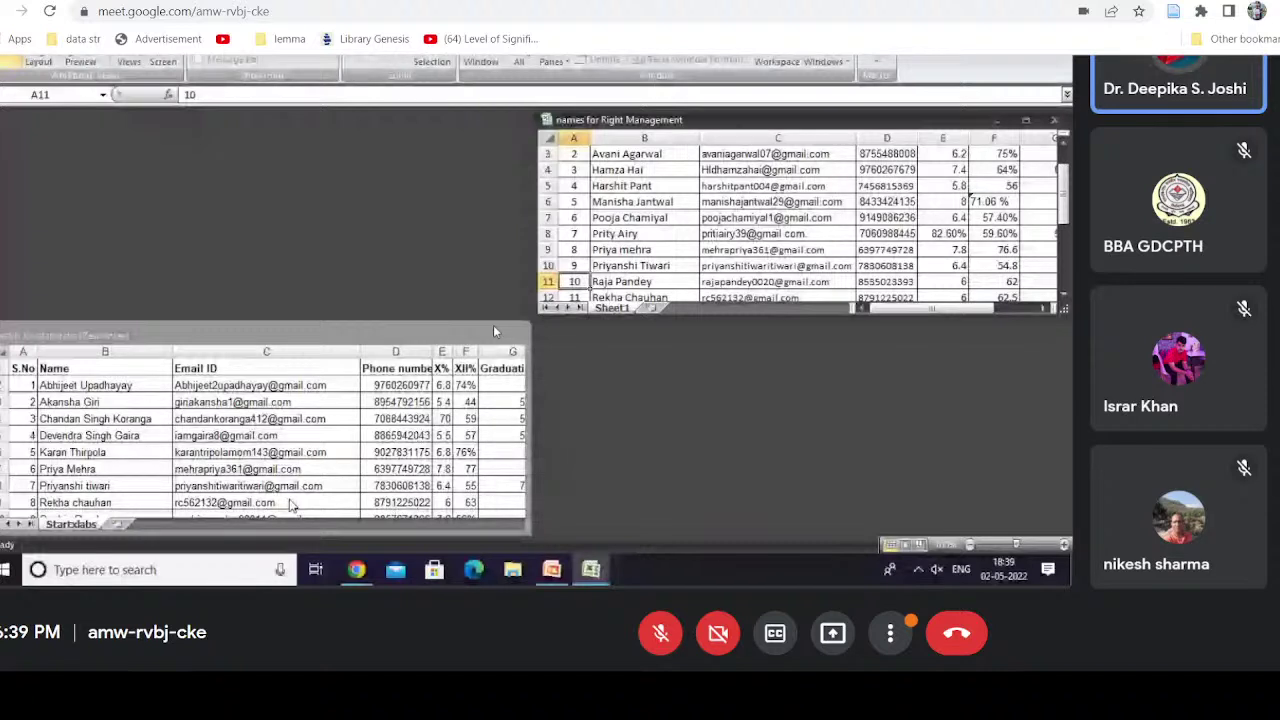
{"action": "left_click", "coordinate": [3, 57]}
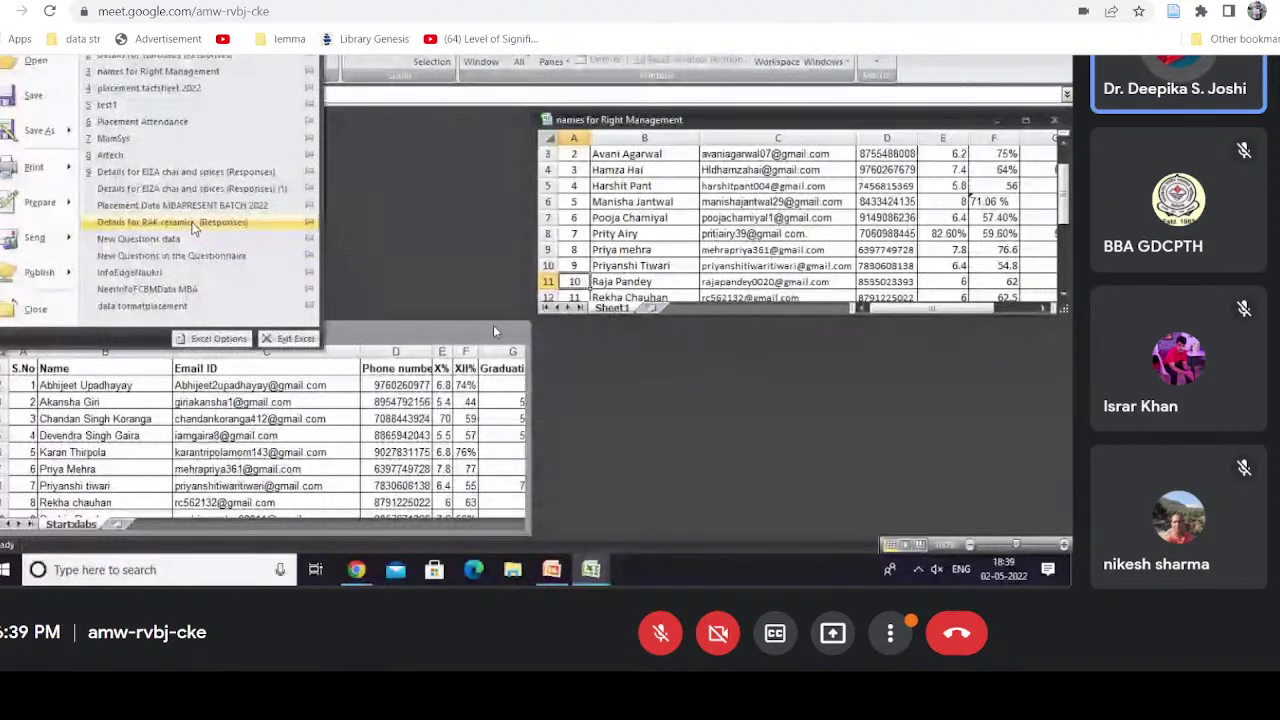
Step: Open the EIZA chai and spices responses workbook, shrink its window, then open Artech from Recent Documents
{"action": "left_click", "coordinate": [267, 174]}
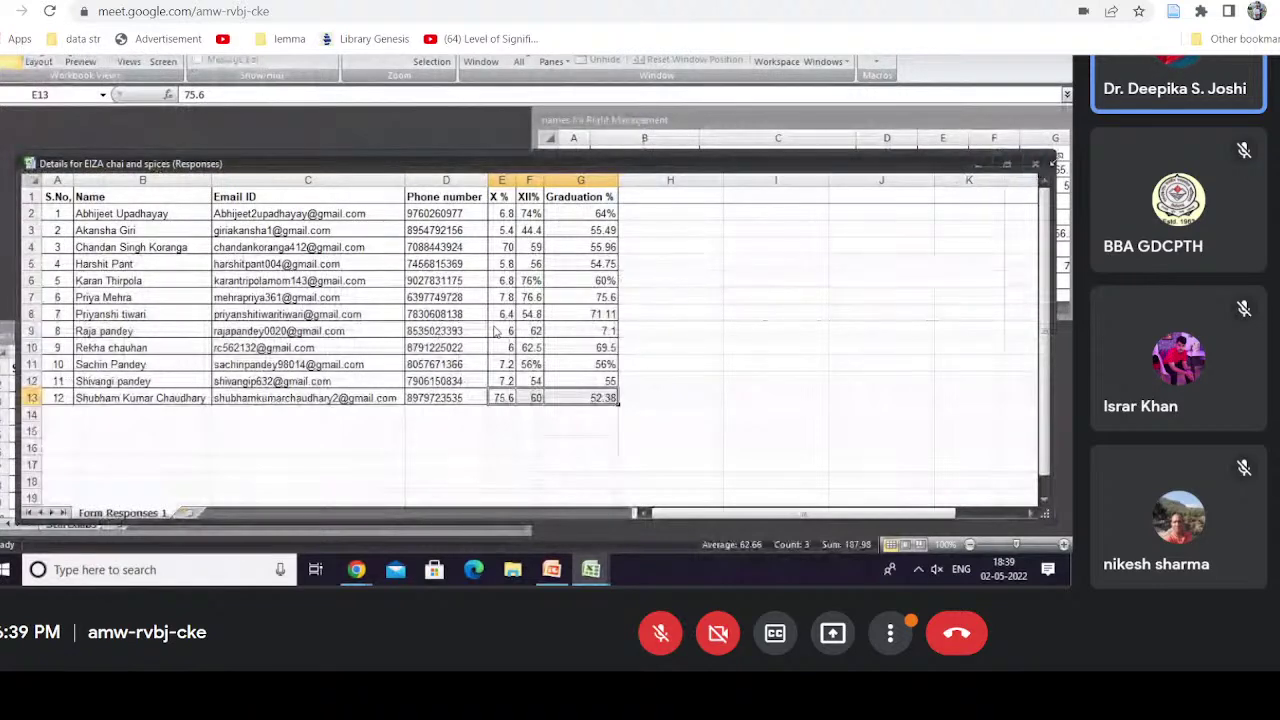
{"action": "left_click_drag", "start_coordinate": [1054, 161], "coordinate": [862, 211]}
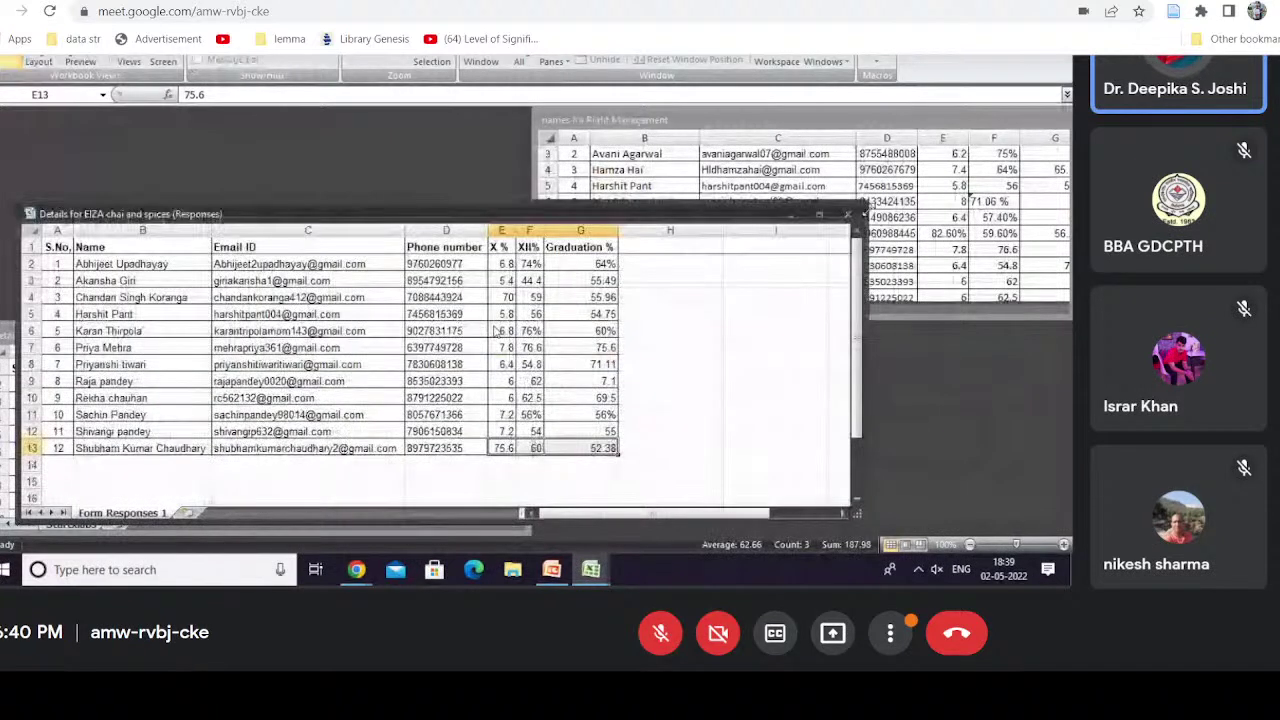
{"action": "left_click", "coordinate": [3, 57]}
{"action": "mouse_move", "coordinate": [68, 168]}
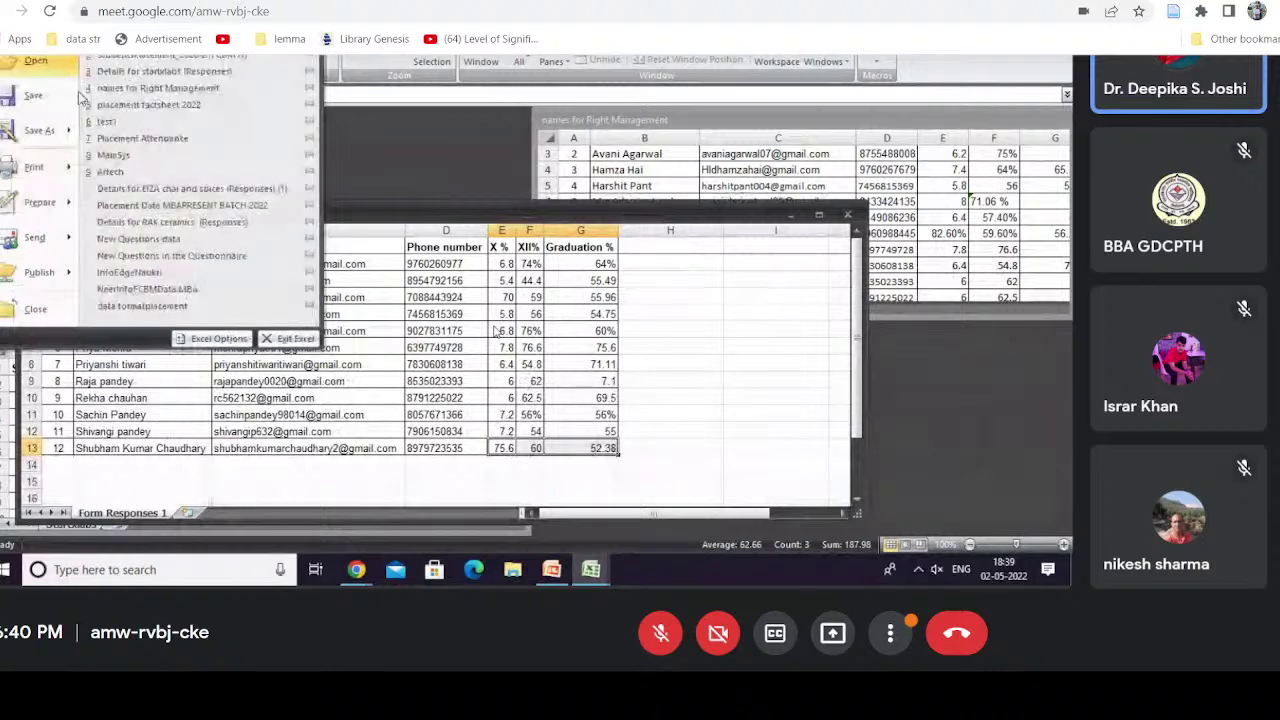
{"action": "left_click", "coordinate": [138, 174]}
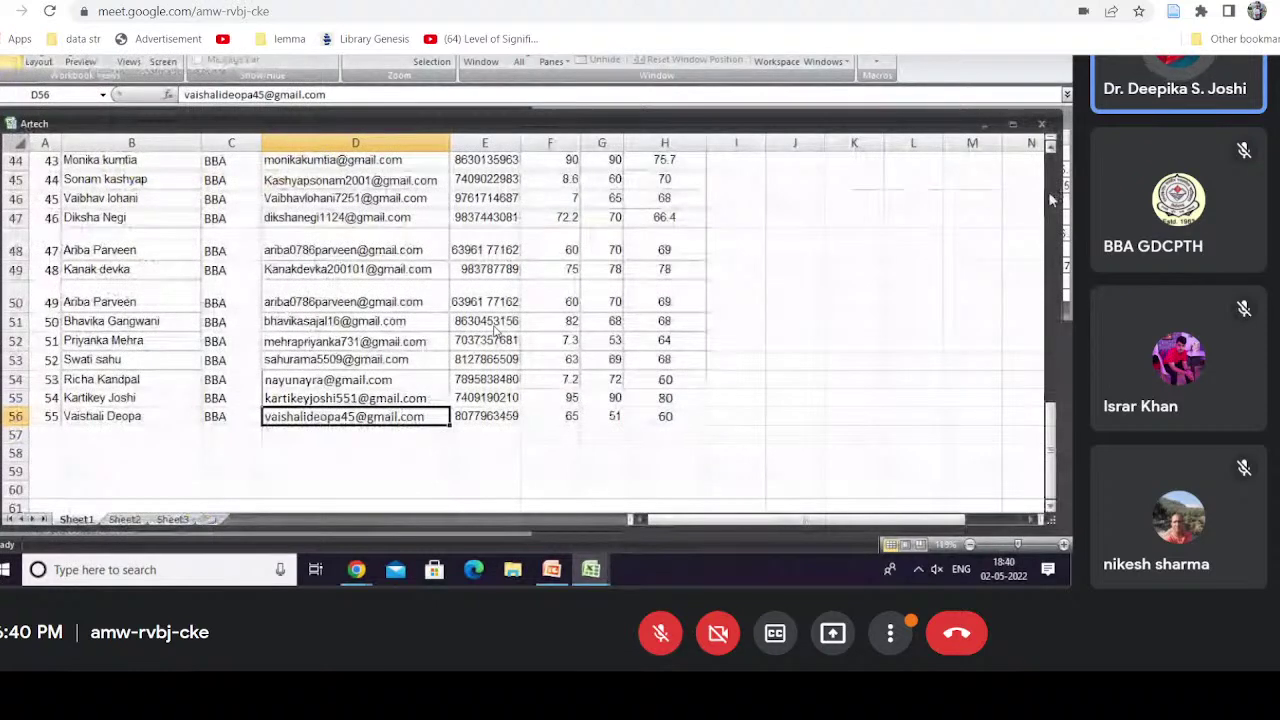
Step: Tile the four open workbooks using View > Arrange All with the Tiled option
{"action": "left_click", "coordinate": [1049, 191]}
{"action": "left_click", "coordinate": [1049, 191]}
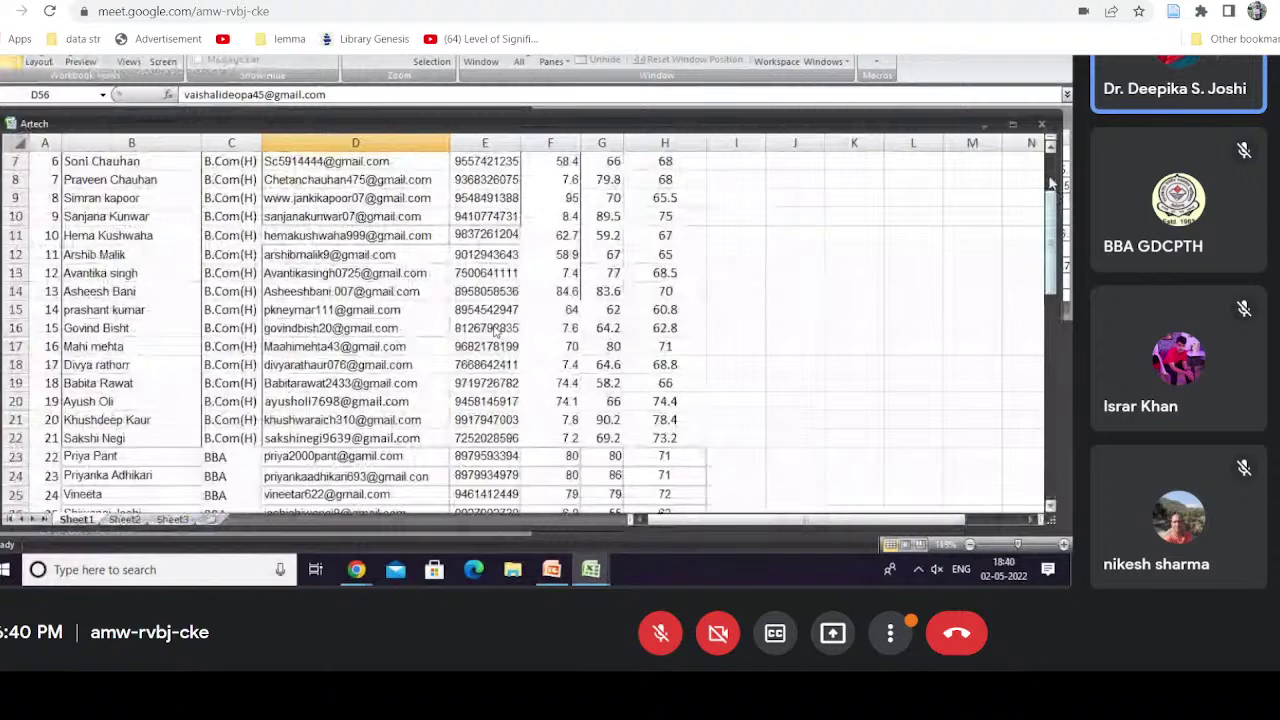
{"action": "left_click", "coordinate": [1050, 182]}
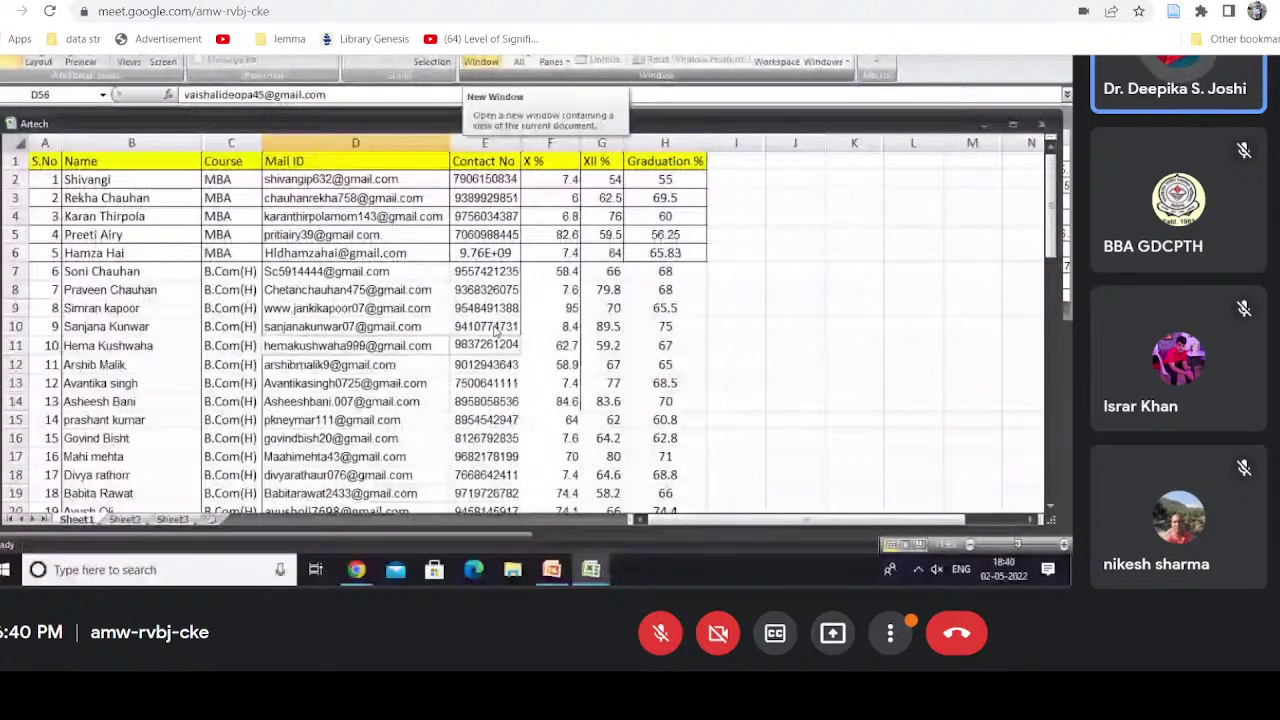
{"action": "left_click", "coordinate": [519, 62]}
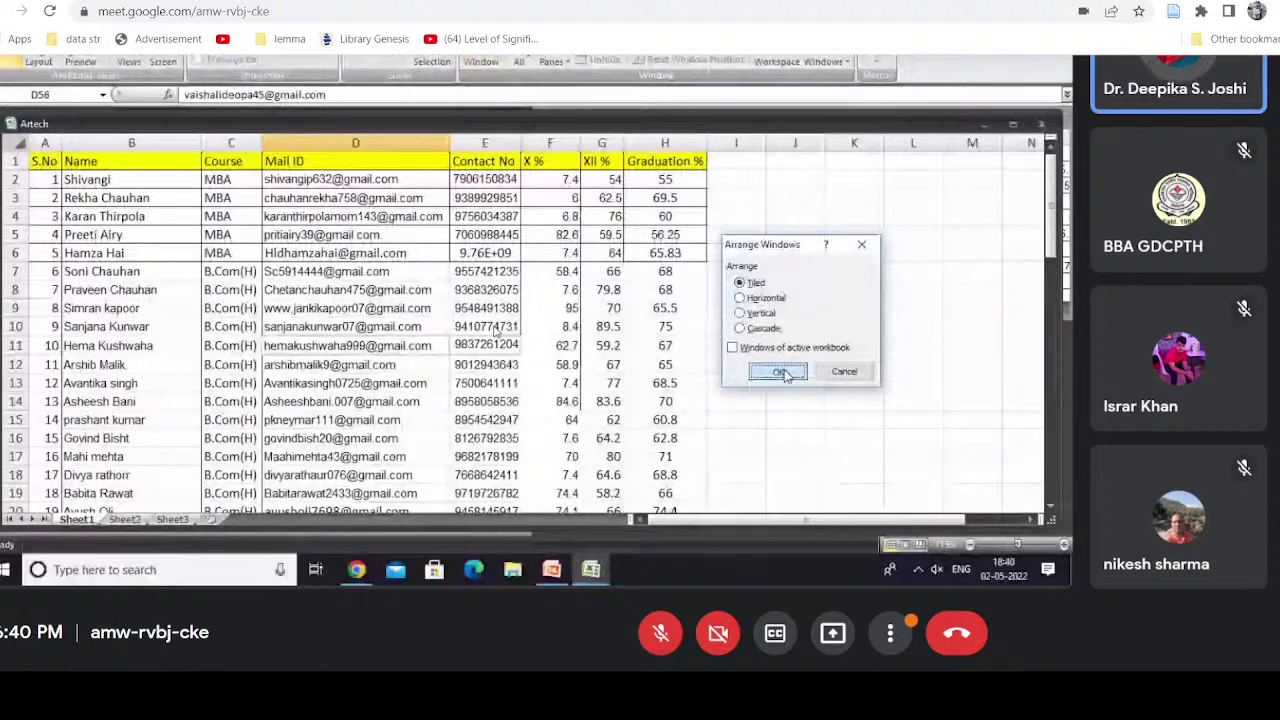
{"action": "left_click", "coordinate": [781, 372]}
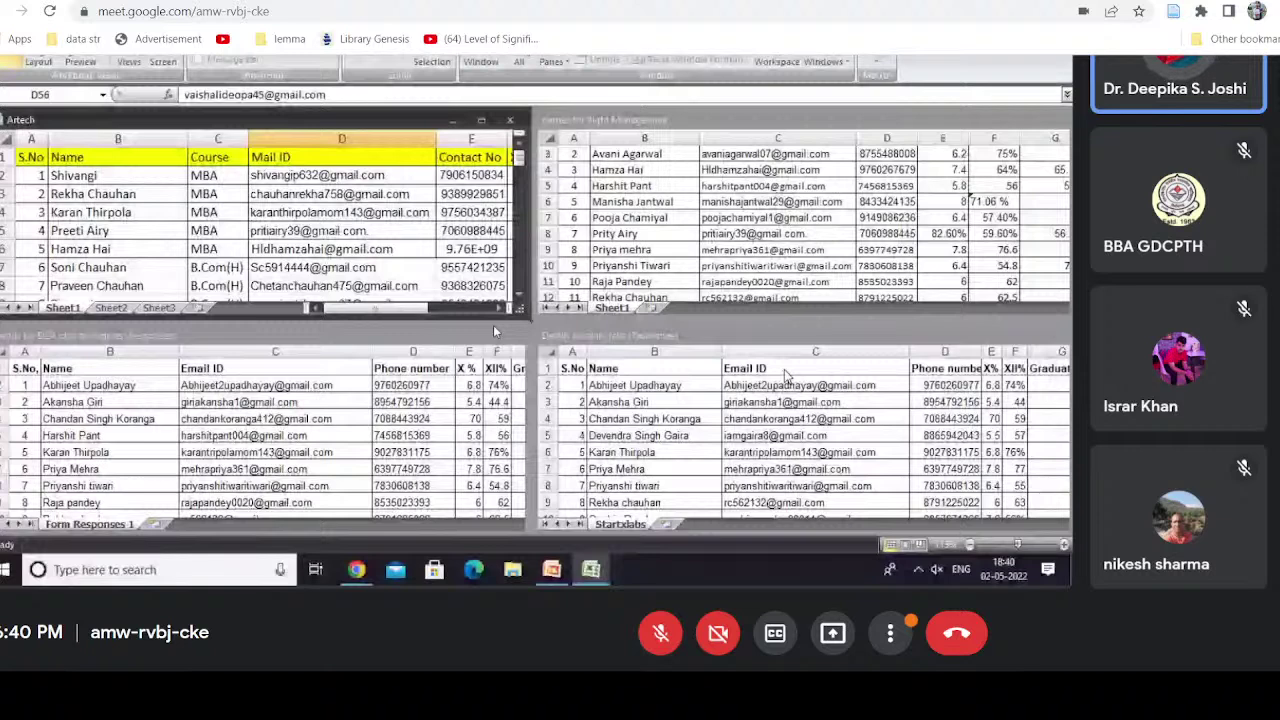
Step: Activate the EIZA chai and startxlabs windows in turn, ending on names for Right Management
{"action": "left_click", "coordinate": [494, 332]}
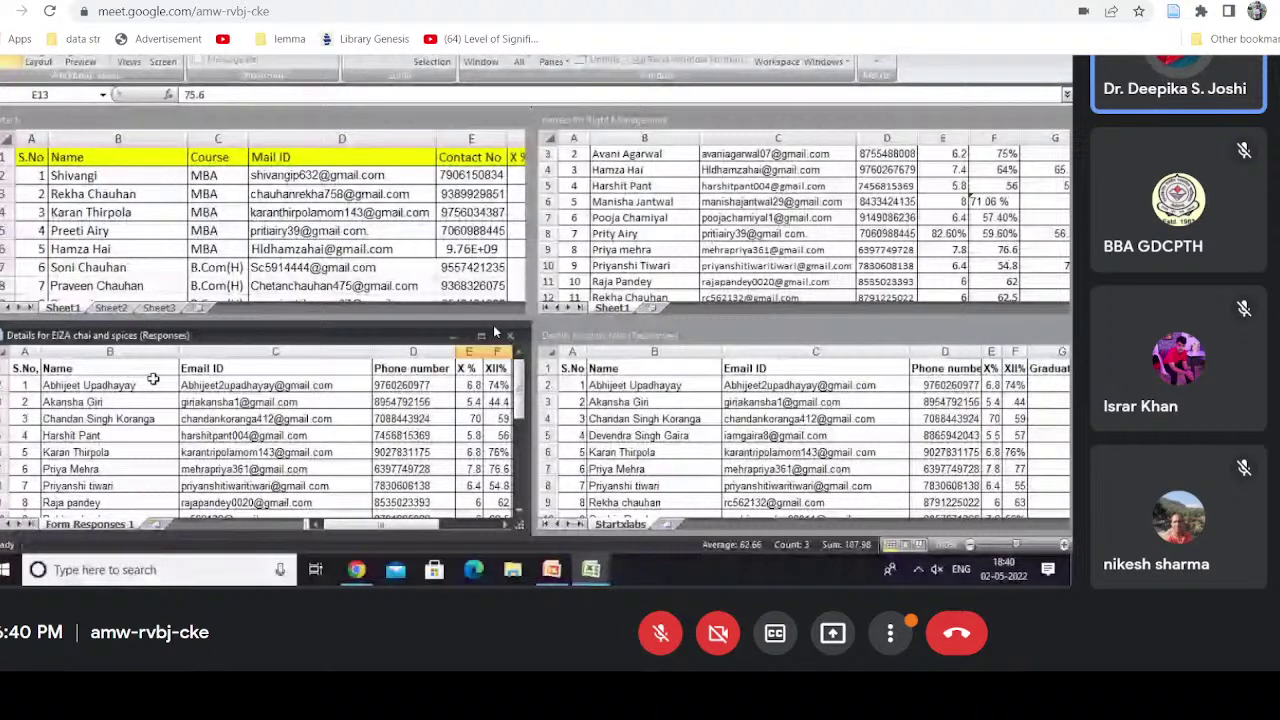
{"action": "left_click", "coordinate": [145, 385]}
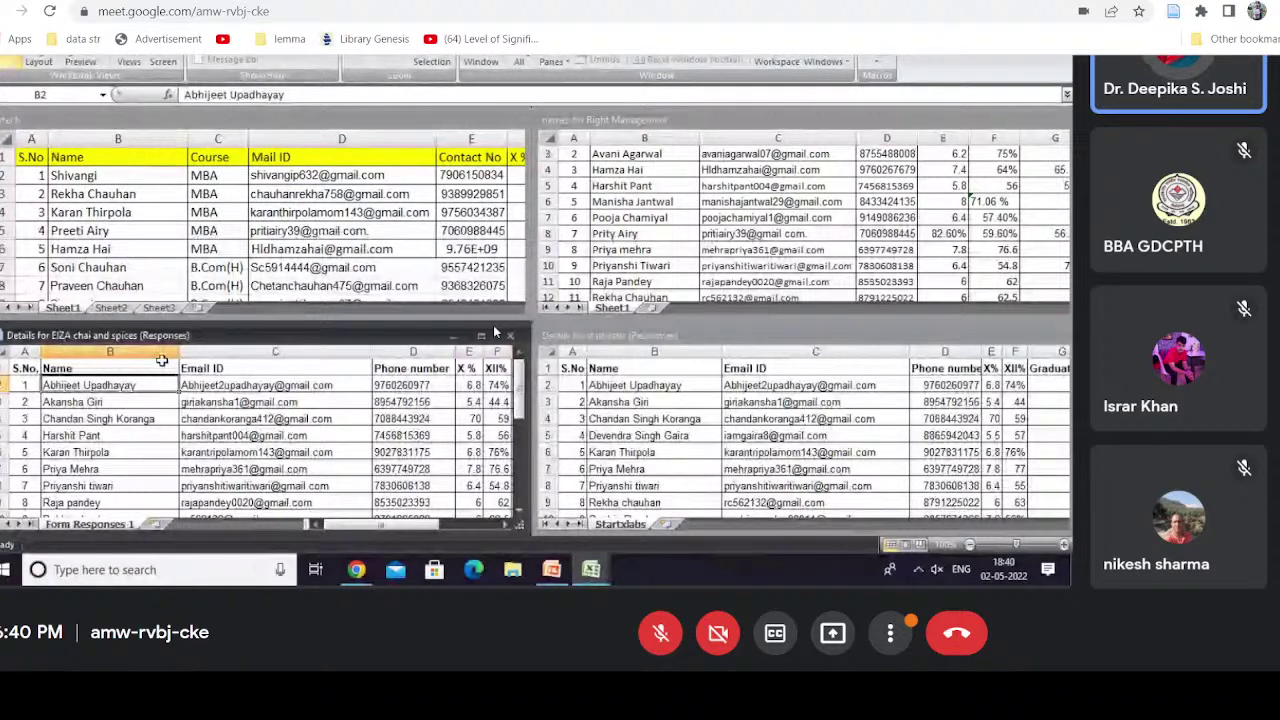
{"action": "left_click", "coordinate": [630, 385]}
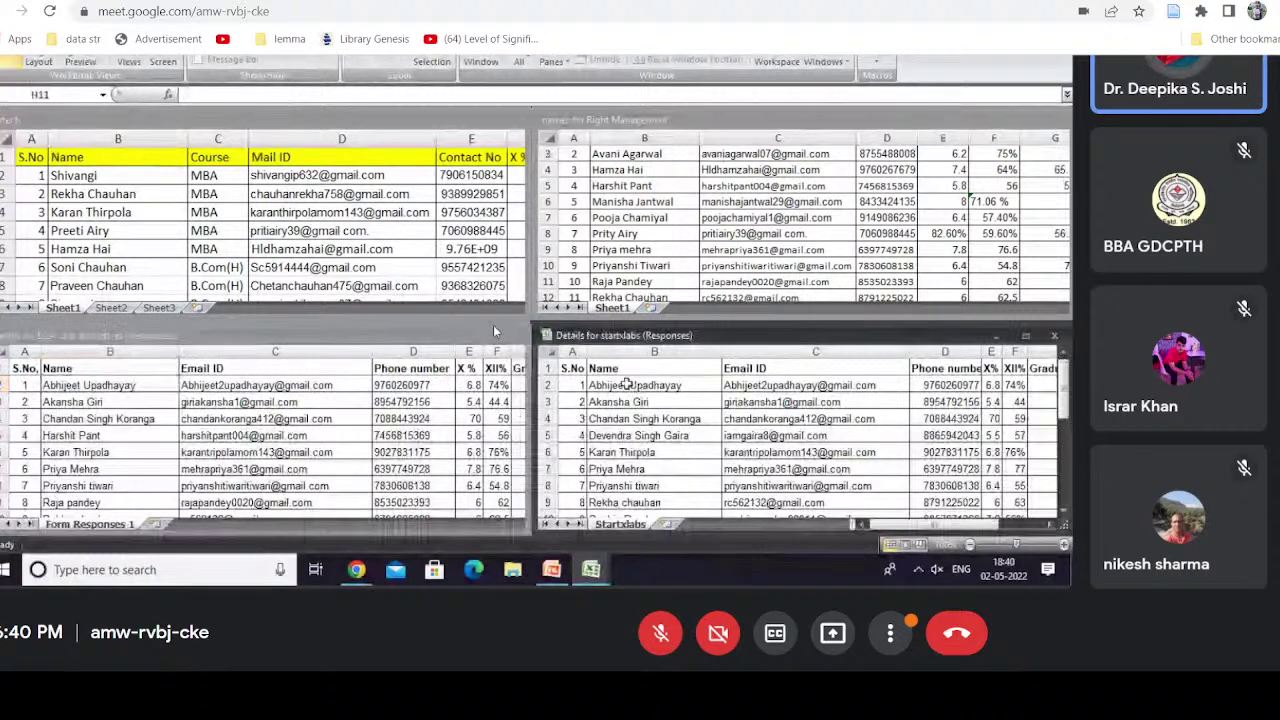
{"action": "left_click", "coordinate": [627, 384]}
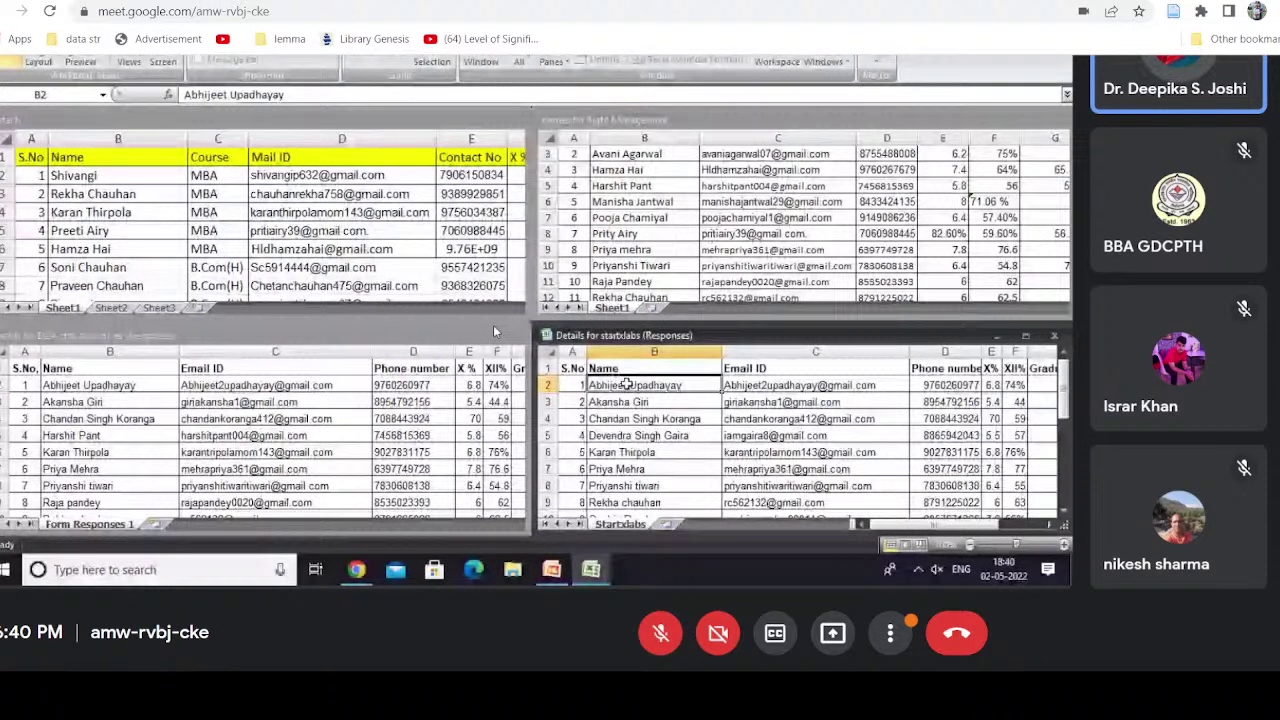
{"action": "left_click", "coordinate": [650, 189]}
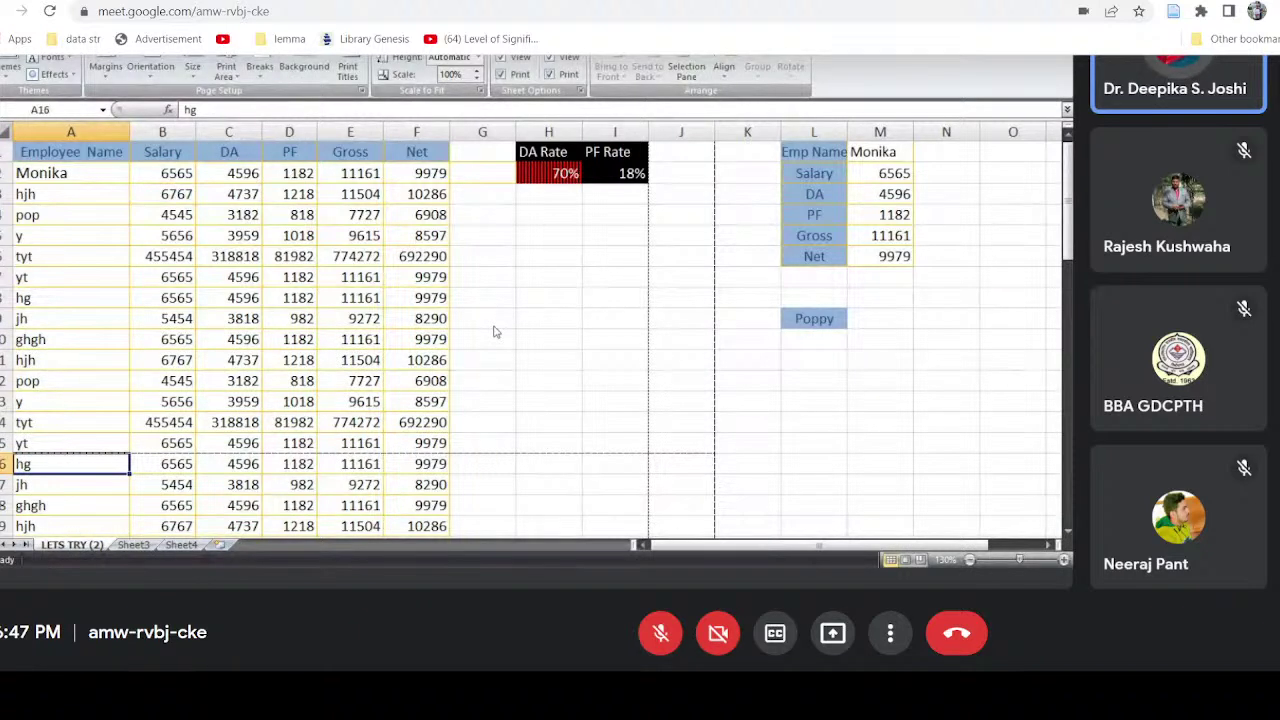
Step: Remove the page break above row 16 via Page Layout > Breaks
{"action": "left_click", "coordinate": [262, 70]}
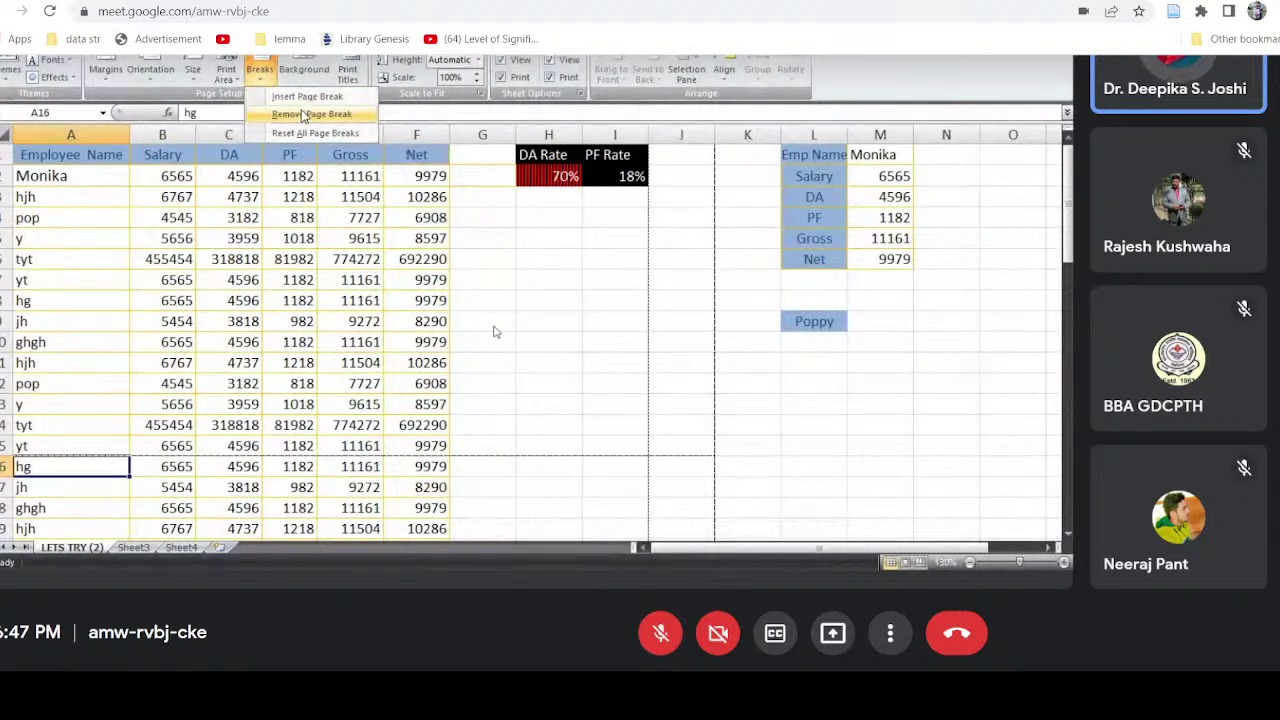
{"action": "left_click", "coordinate": [304, 115]}
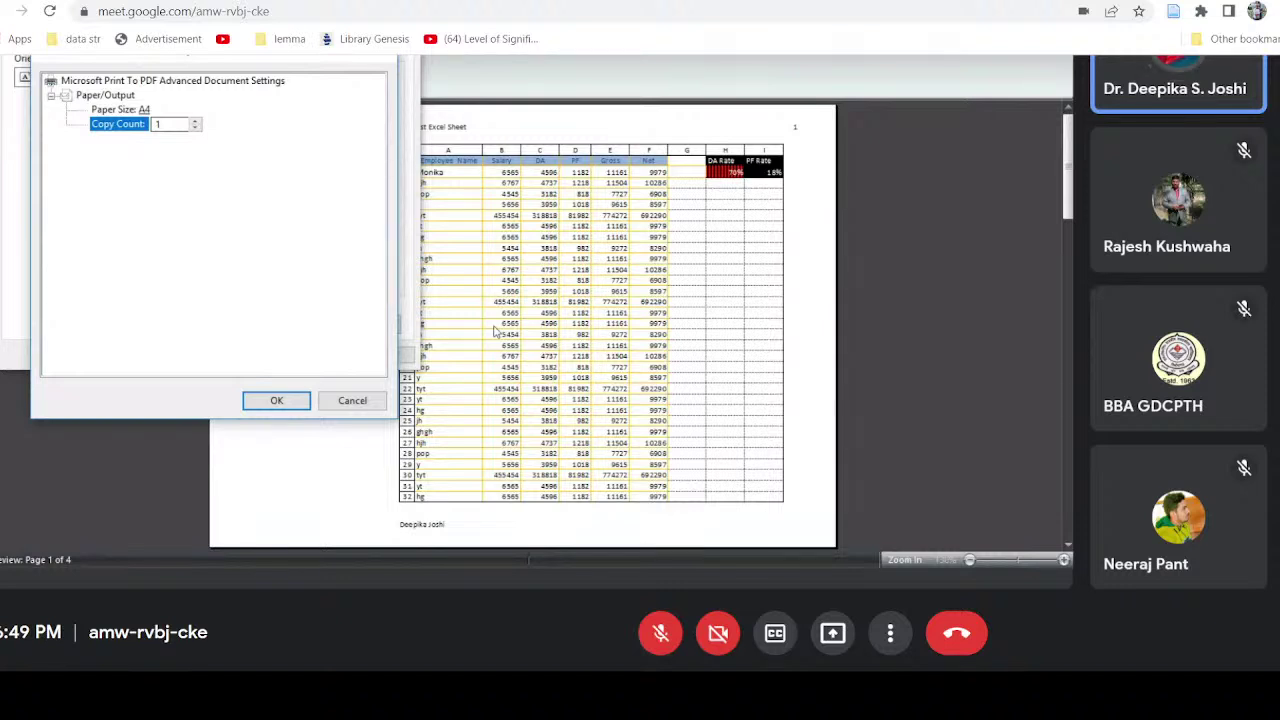
Step: Accept the PDF printer's paper settings, cancel Page Setup, and close Print Preview
{"action": "key", "text": "Up"}
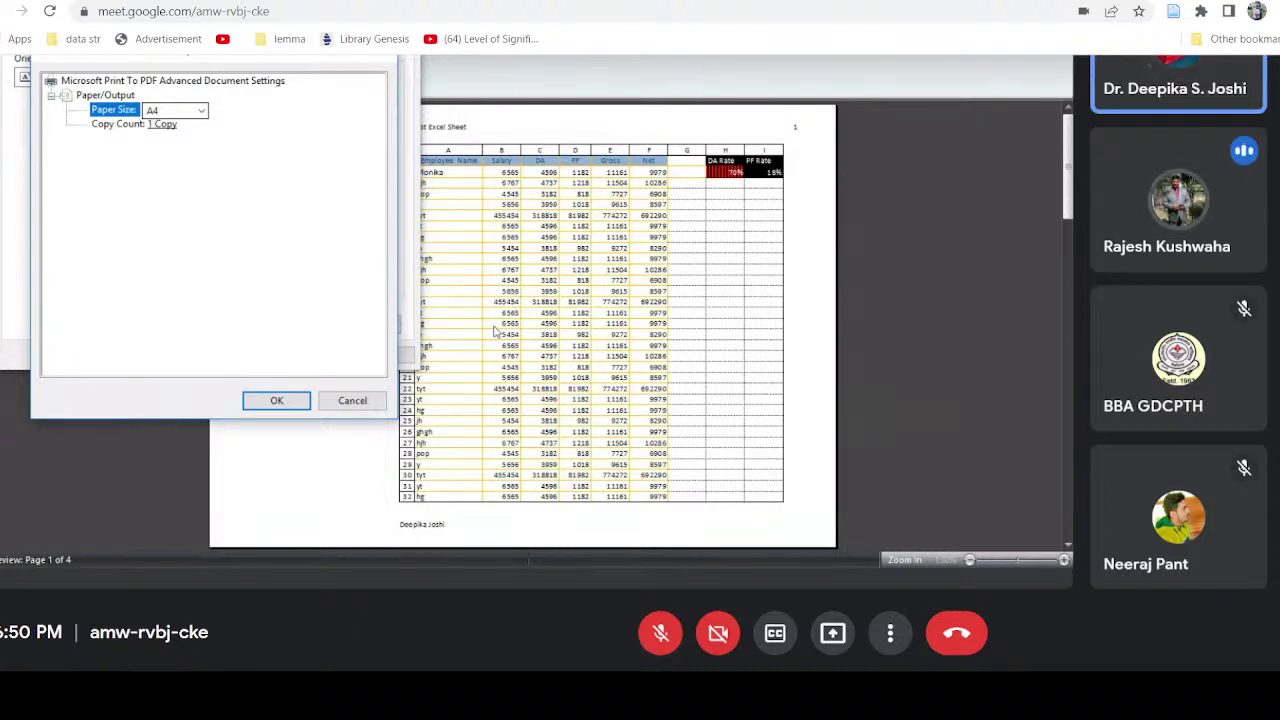
{"action": "key", "text": "Return"}
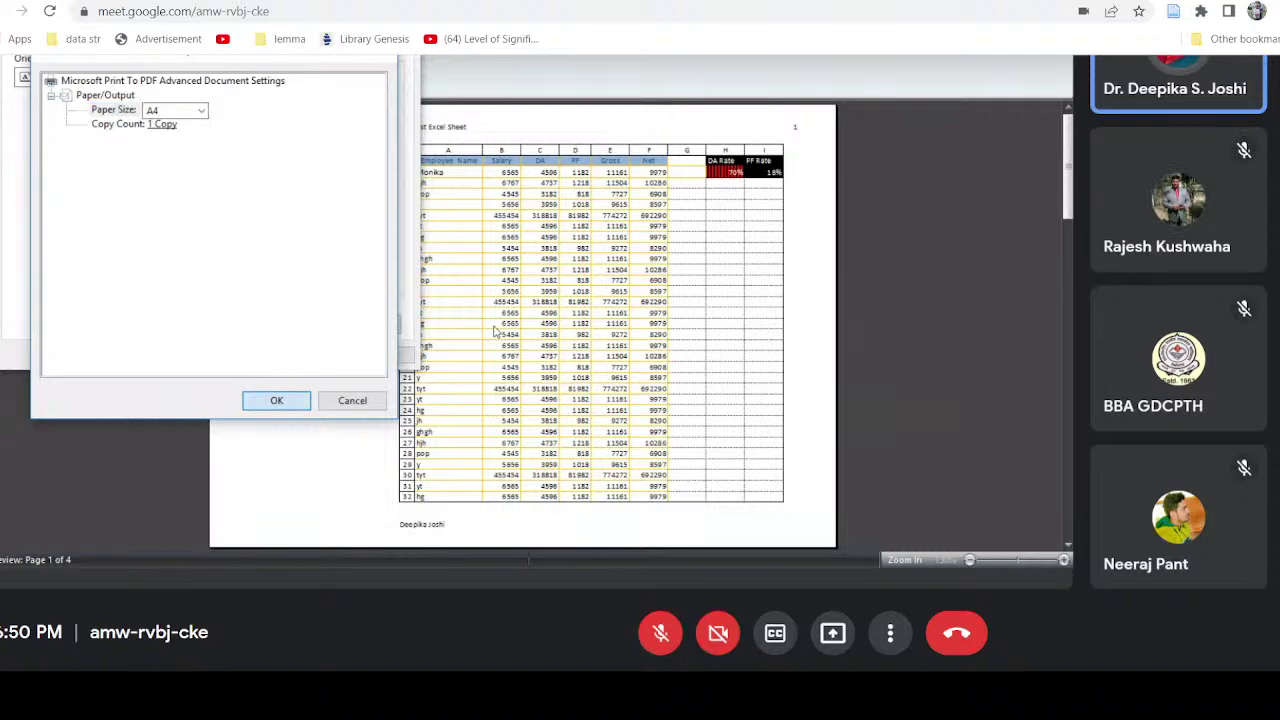
{"action": "left_click", "coordinate": [334, 362]}
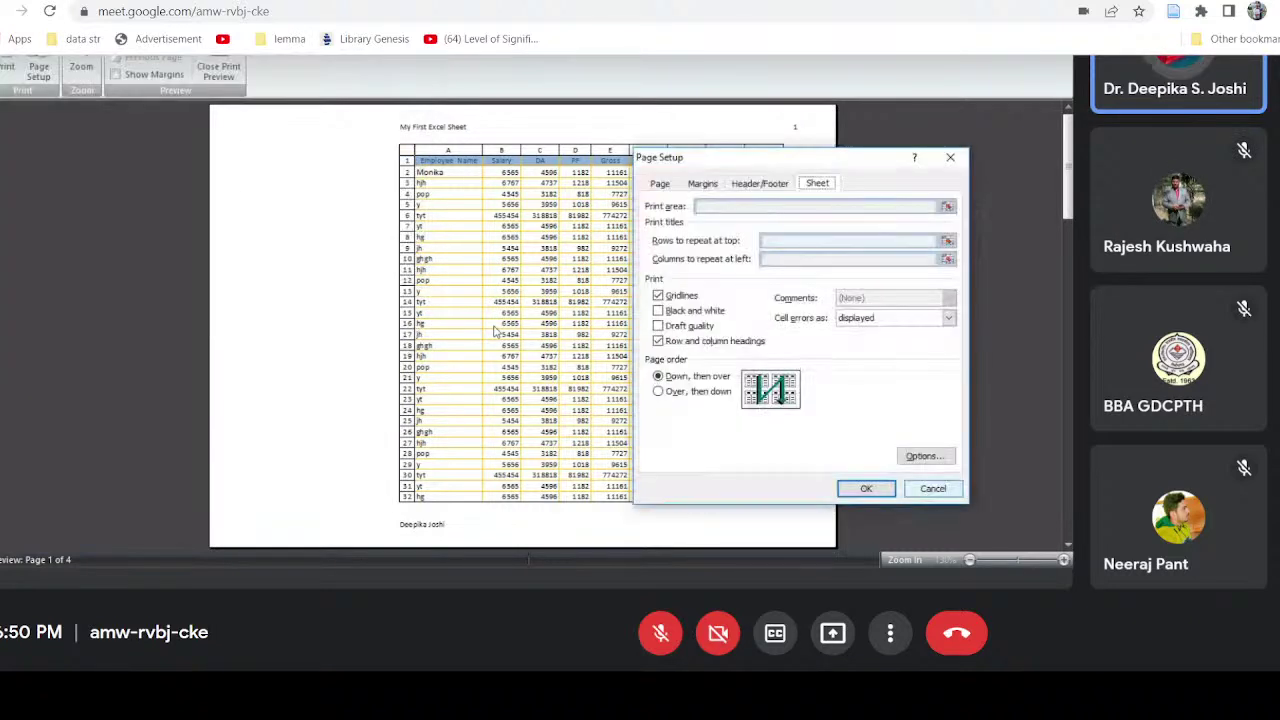
{"action": "left_click", "coordinate": [930, 490]}
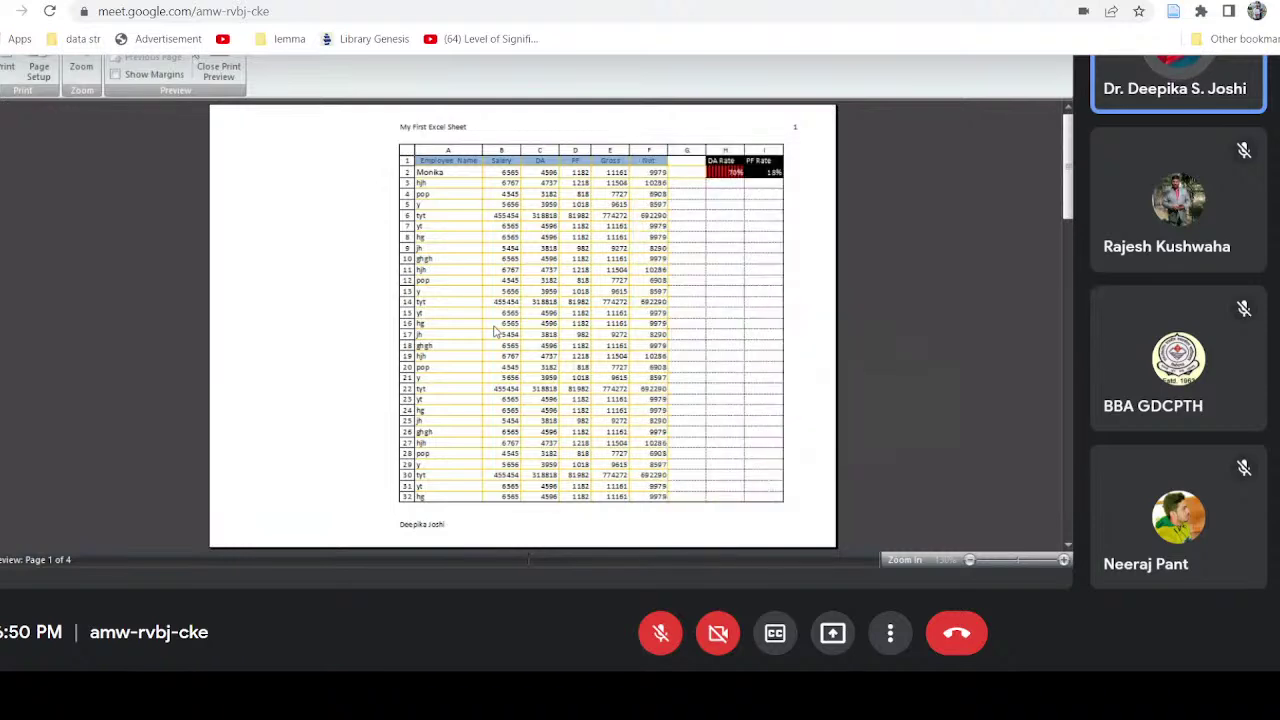
{"action": "left_click", "coordinate": [218, 70]}
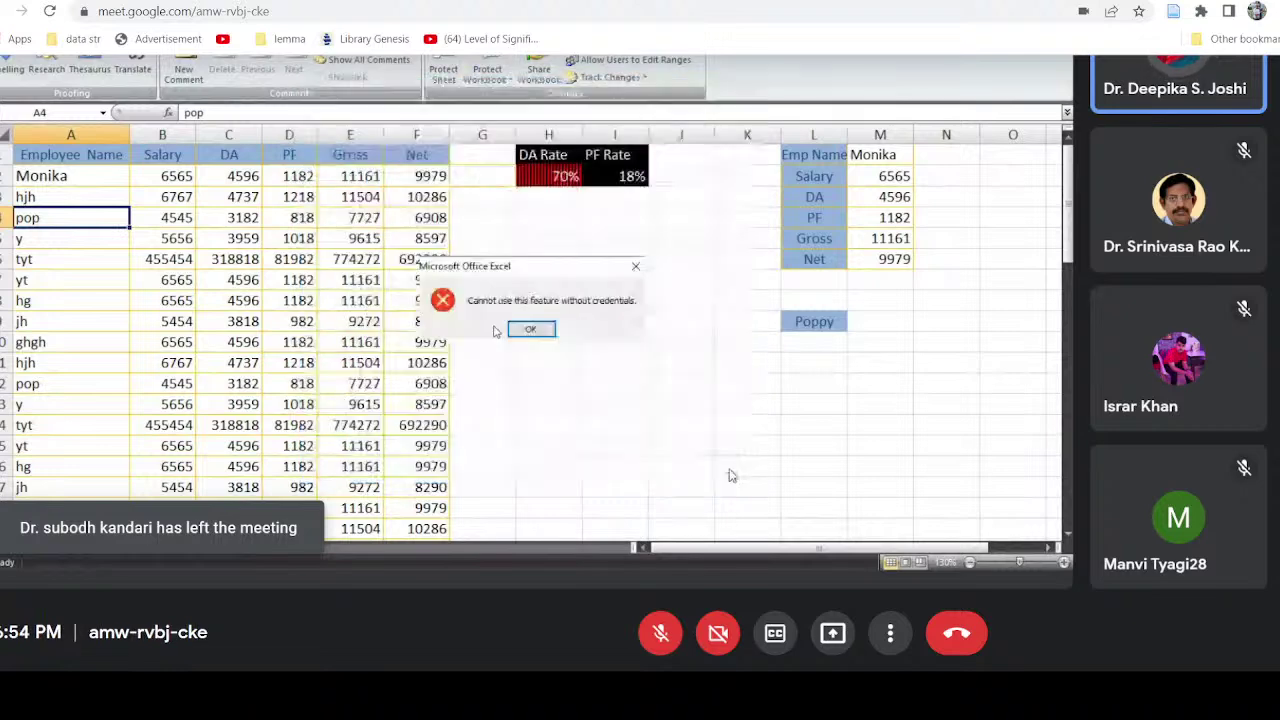
Step: Dismiss the credentials error and open the Protect Workbook options
{"action": "left_click", "coordinate": [548, 330]}
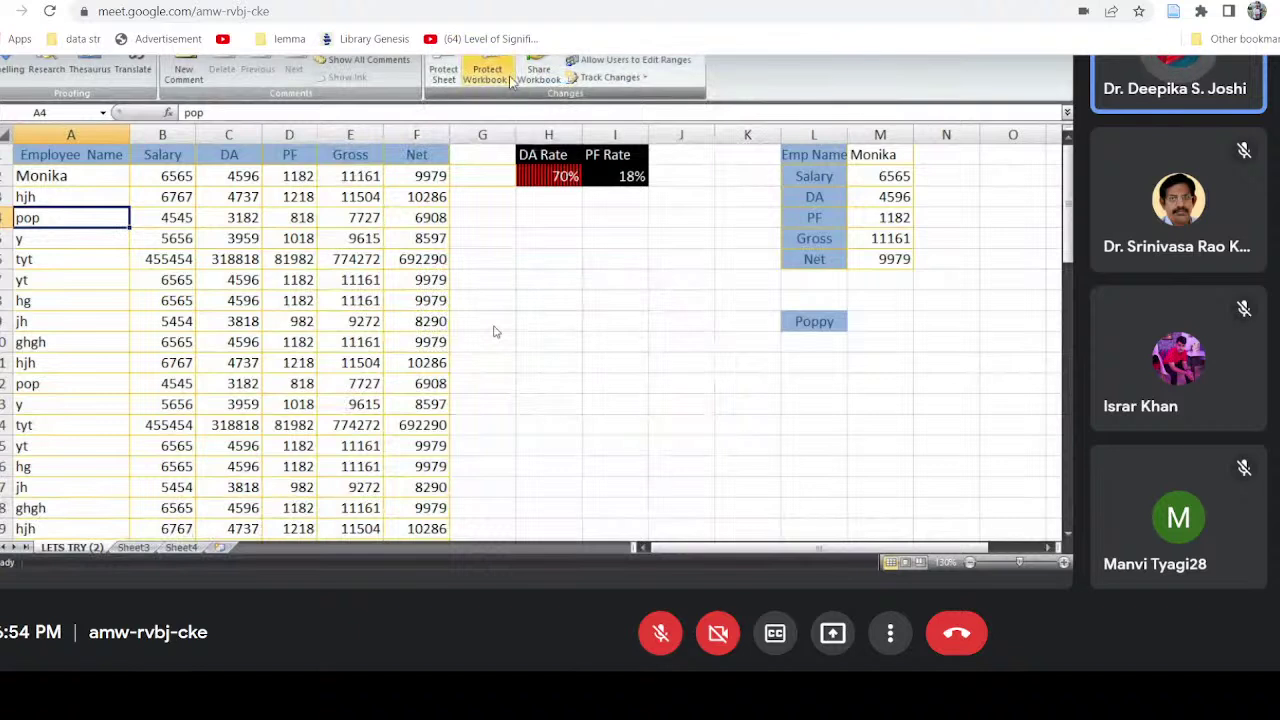
{"action": "left_click", "coordinate": [511, 78]}
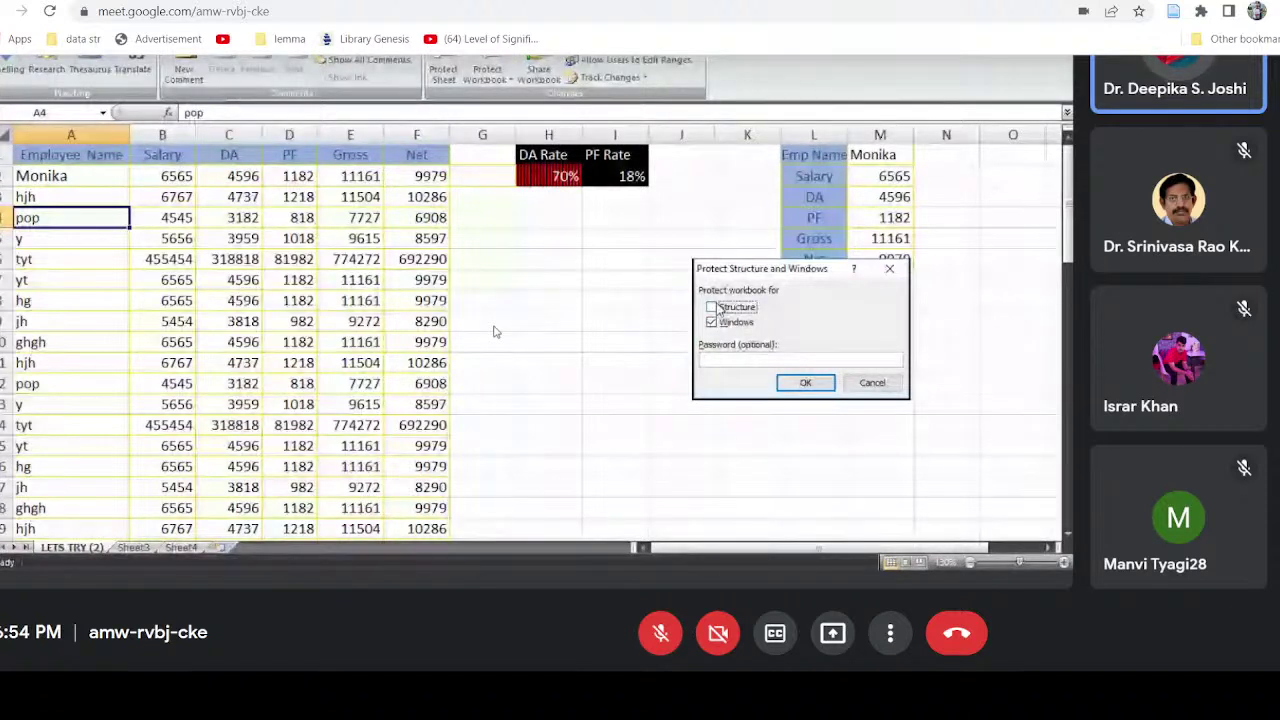
Step: Protect the workbook's structure and windows with a password, re-entering it correctly to confirm
{"action": "left_click", "coordinate": [776, 362]}
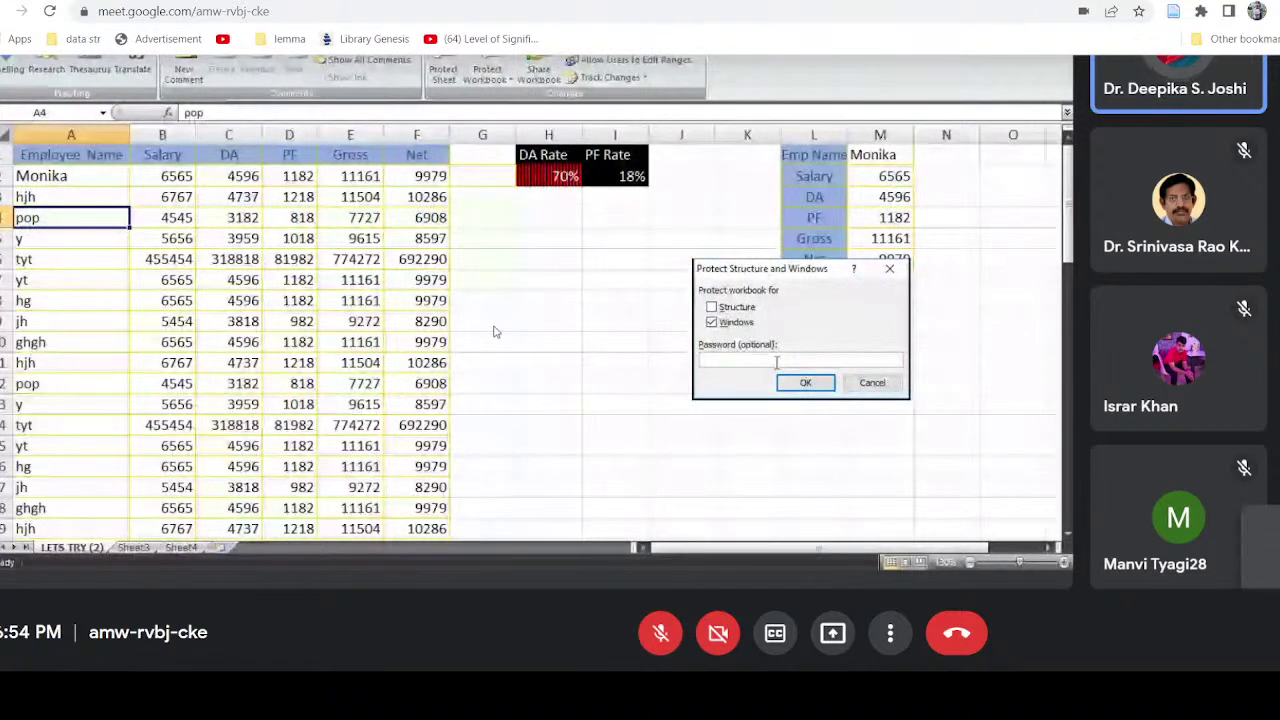
{"action": "type", "text": "12"}
{"action": "left_click", "coordinate": [816, 385]}
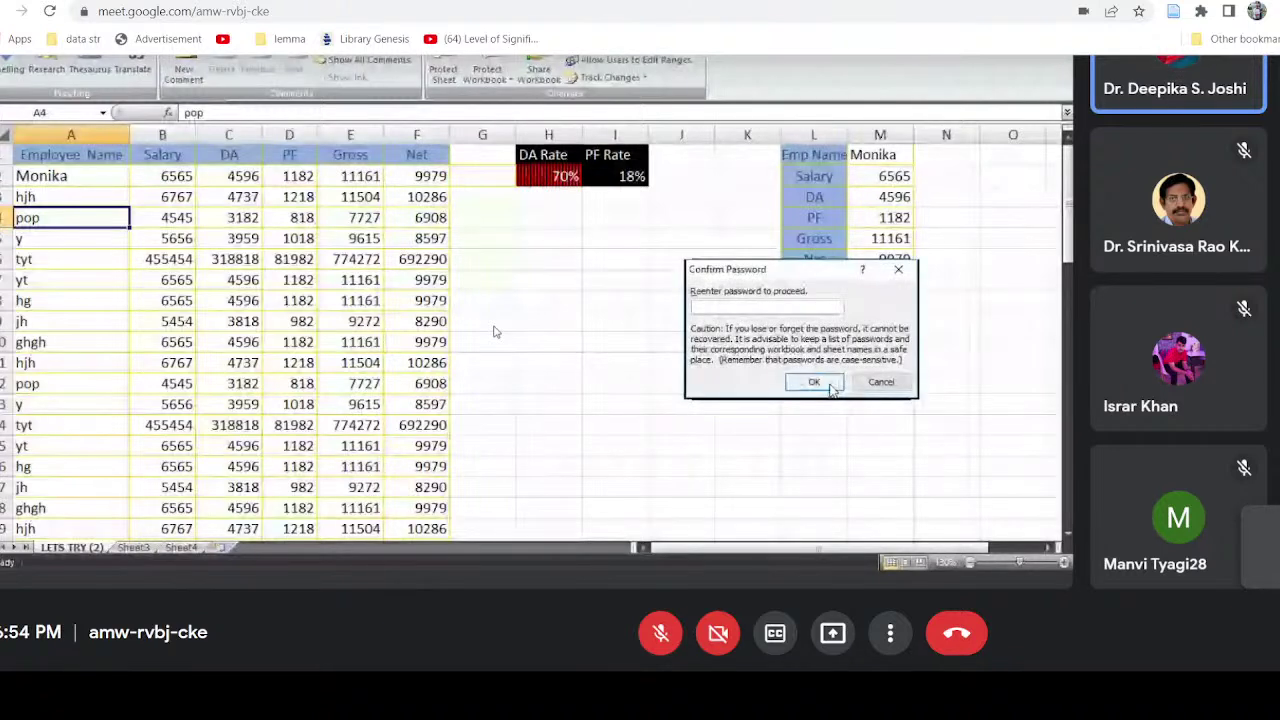
{"action": "left_click", "coordinate": [829, 387]}
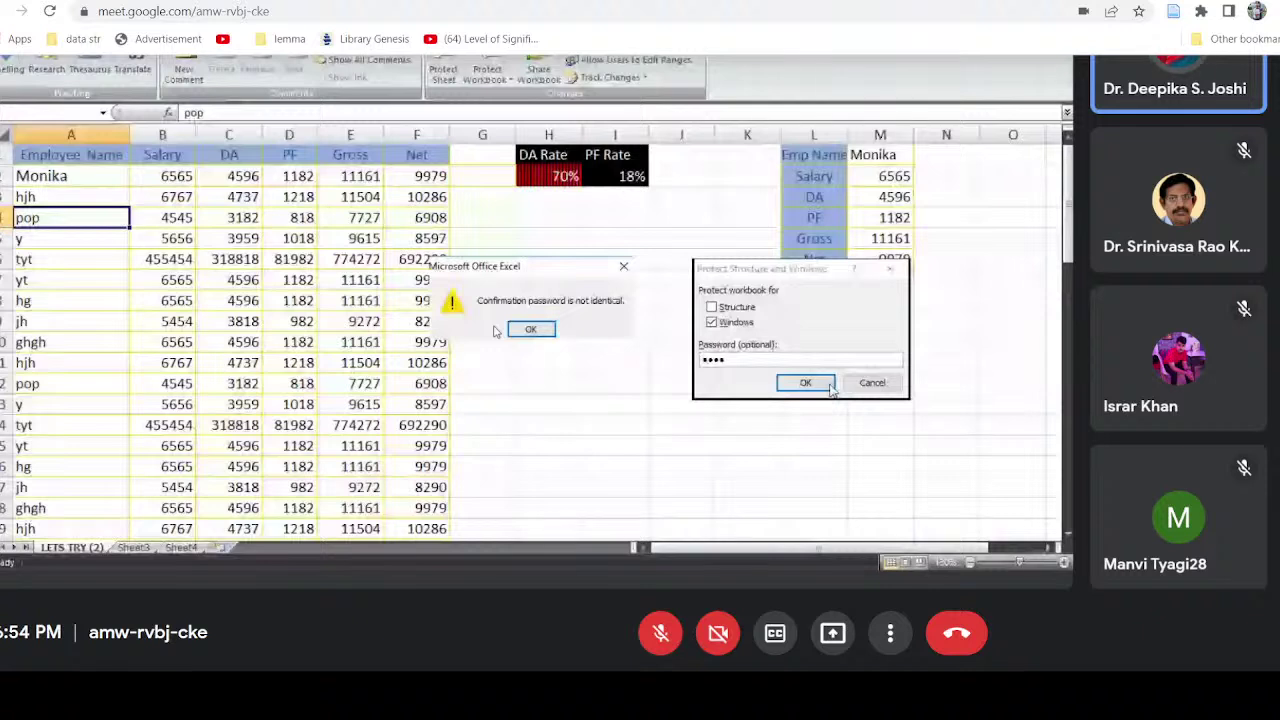
{"action": "left_click", "coordinate": [829, 385]}
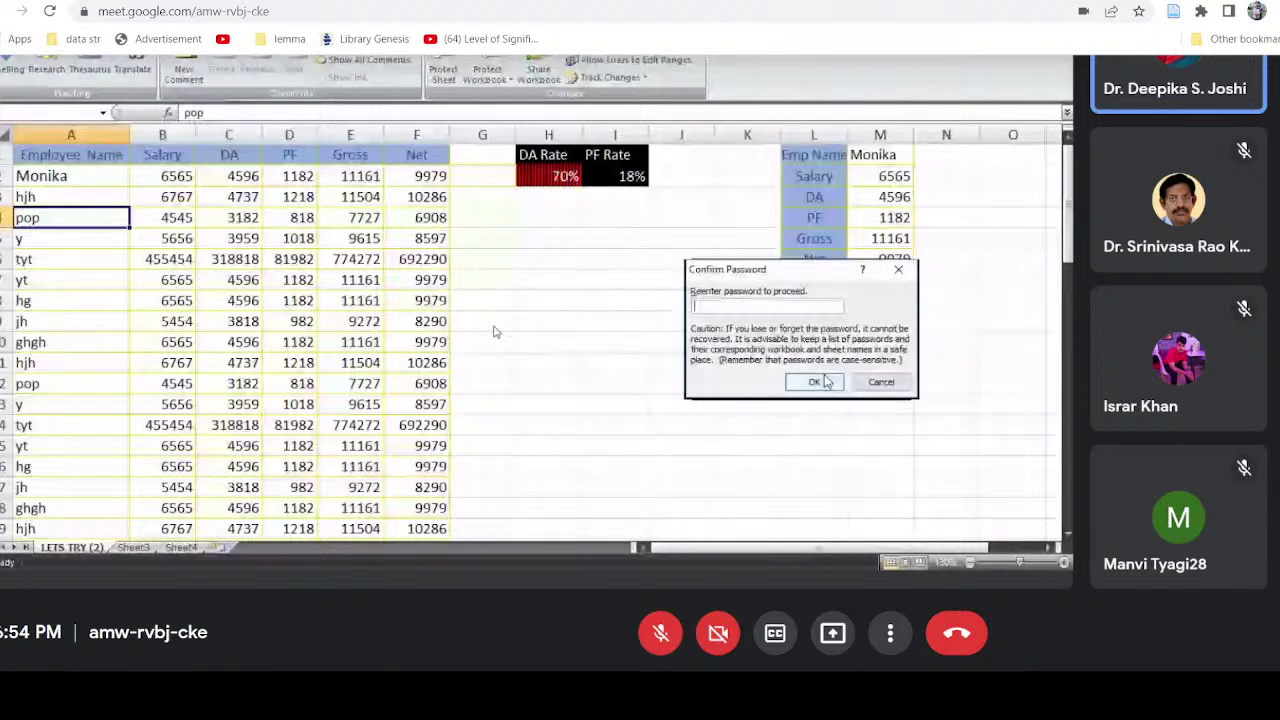
{"action": "type", "text": "••••"}
{"action": "left_click", "coordinate": [815, 383]}
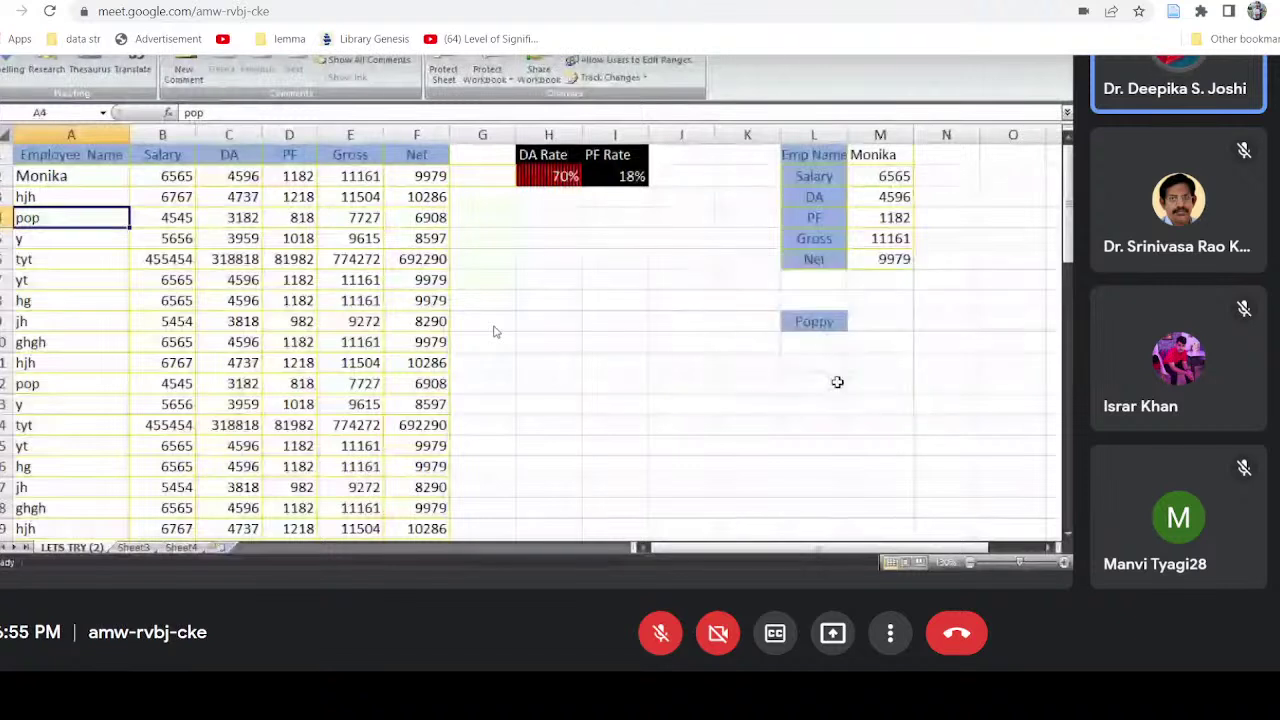
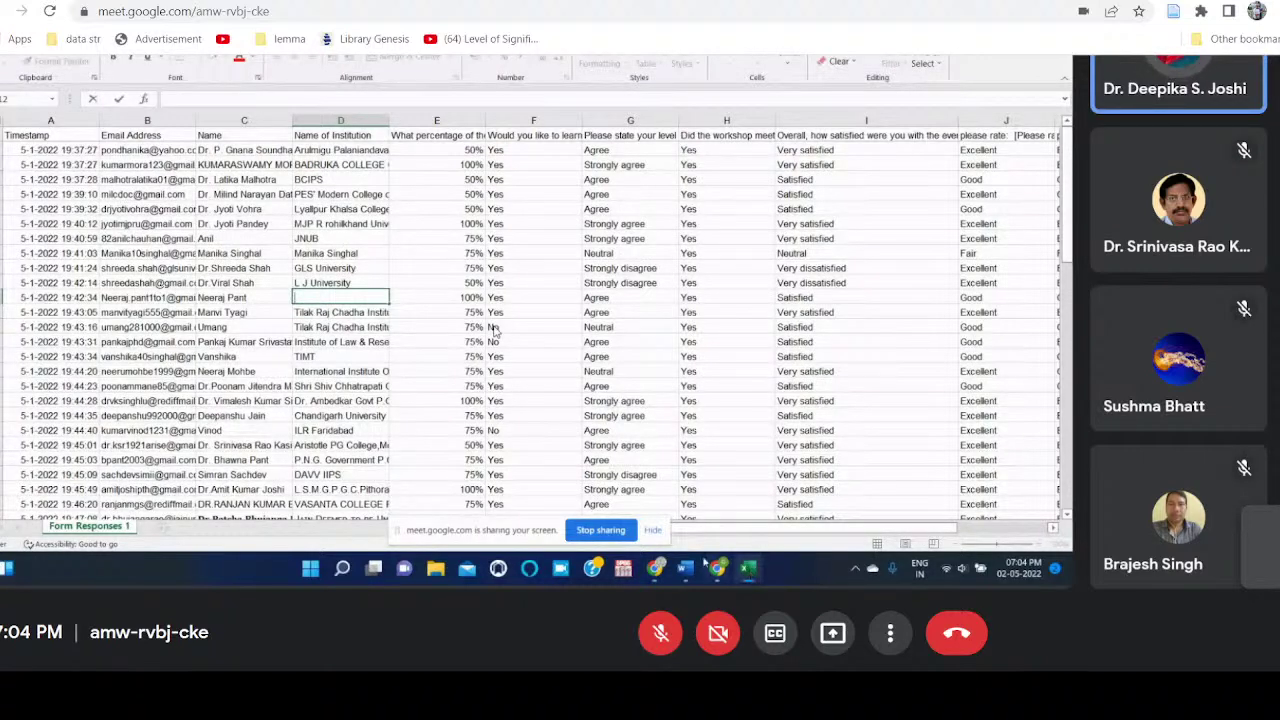
Step: Commit the institution name in column D, then close the feedback responses workbook without saving
{"action": "key", "text": "Return"}
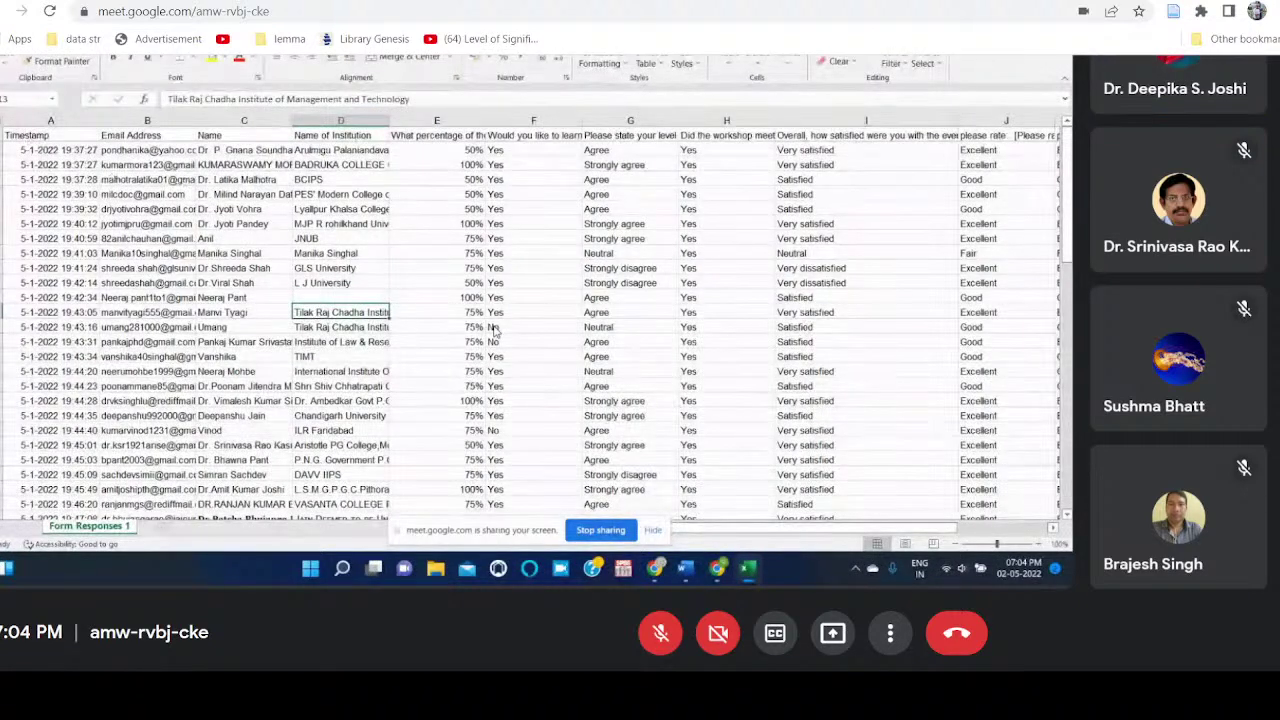
{"action": "key", "text": "alt+F4"}
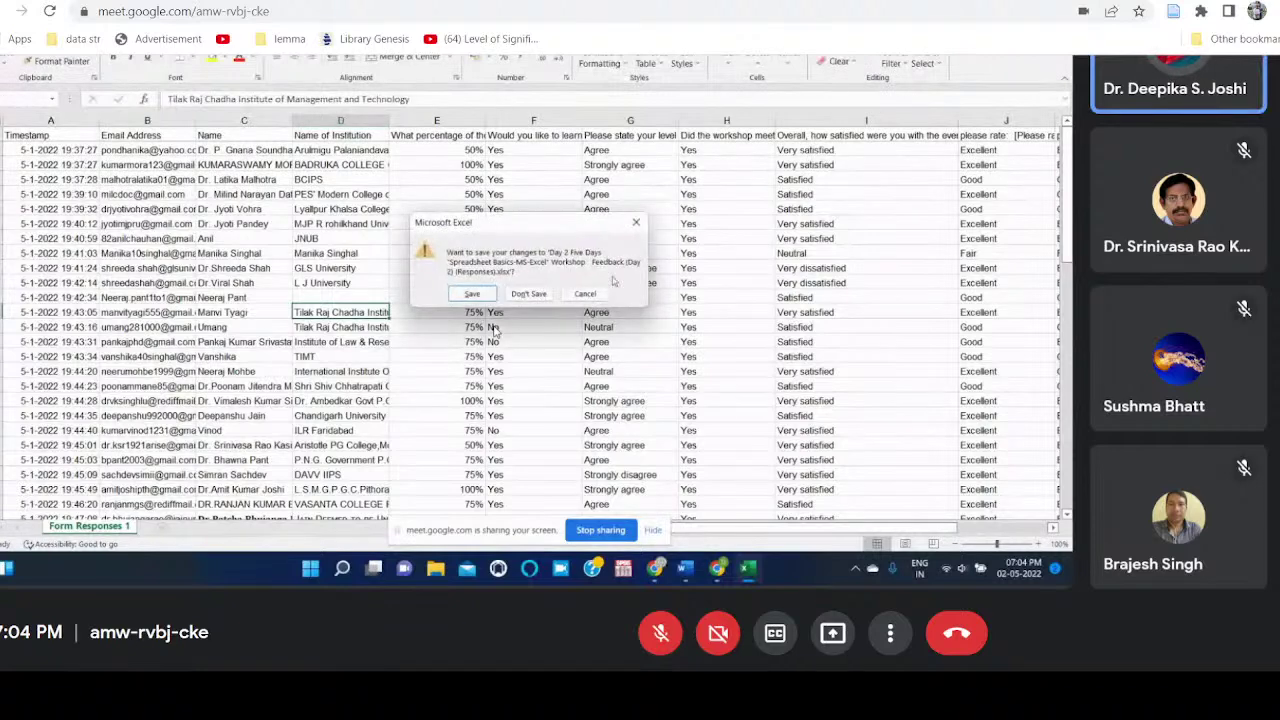
{"action": "left_click", "coordinate": [539, 300]}
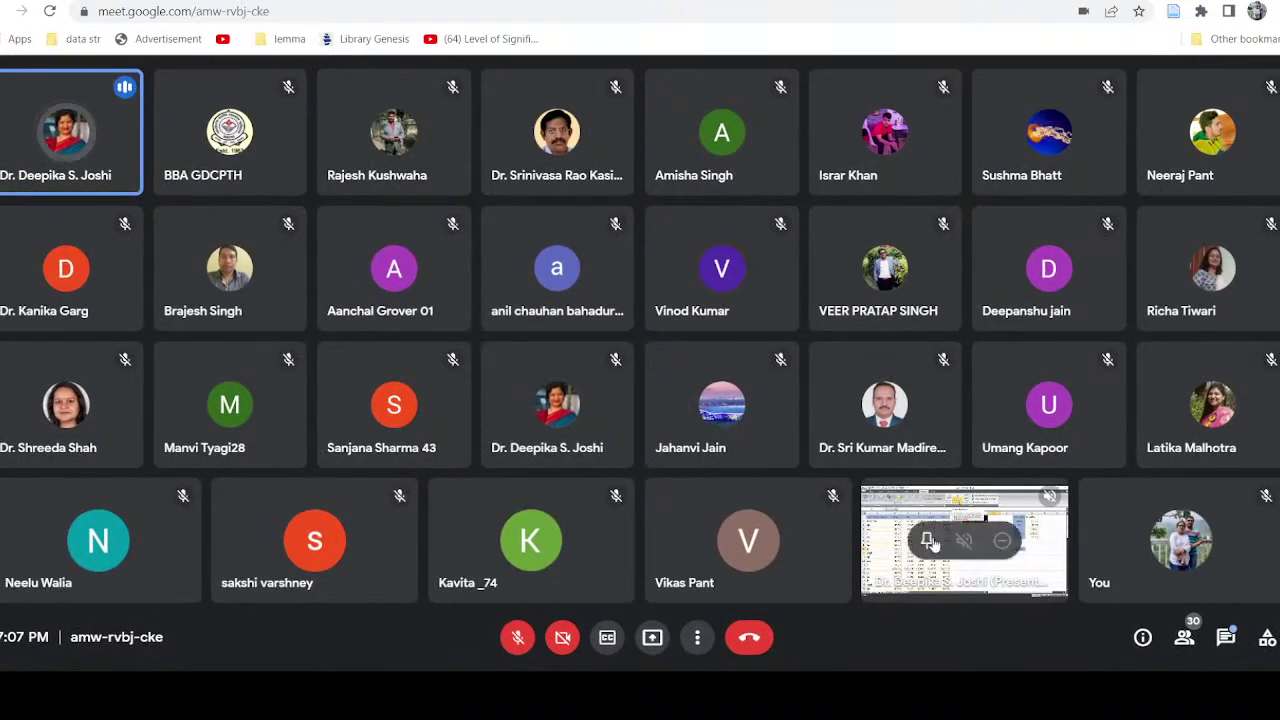
Step: Pin the presenter's shared screen so the Excel salary sheet is shown large in Meet
{"action": "left_click", "coordinate": [926, 540]}
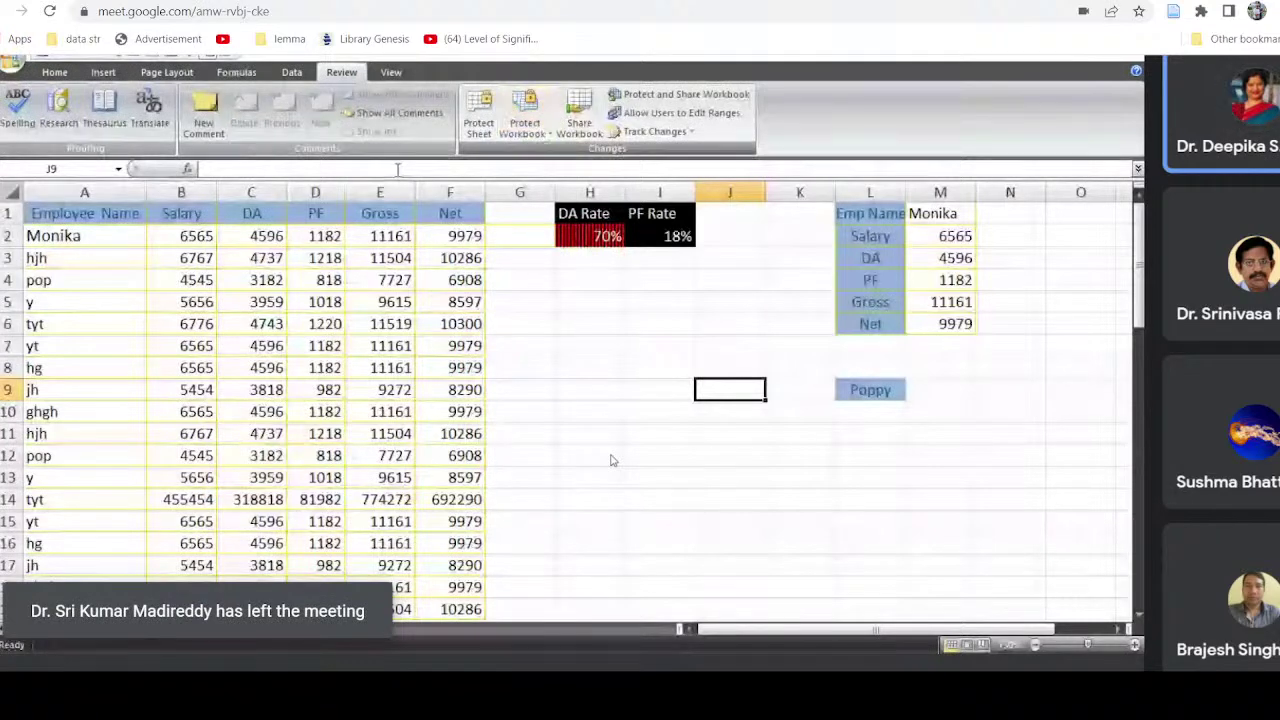
Step: Protect the LETS TRY (2) sheet with a confirmed password, allowing all users to format cells
{"action": "left_click", "coordinate": [486, 130]}
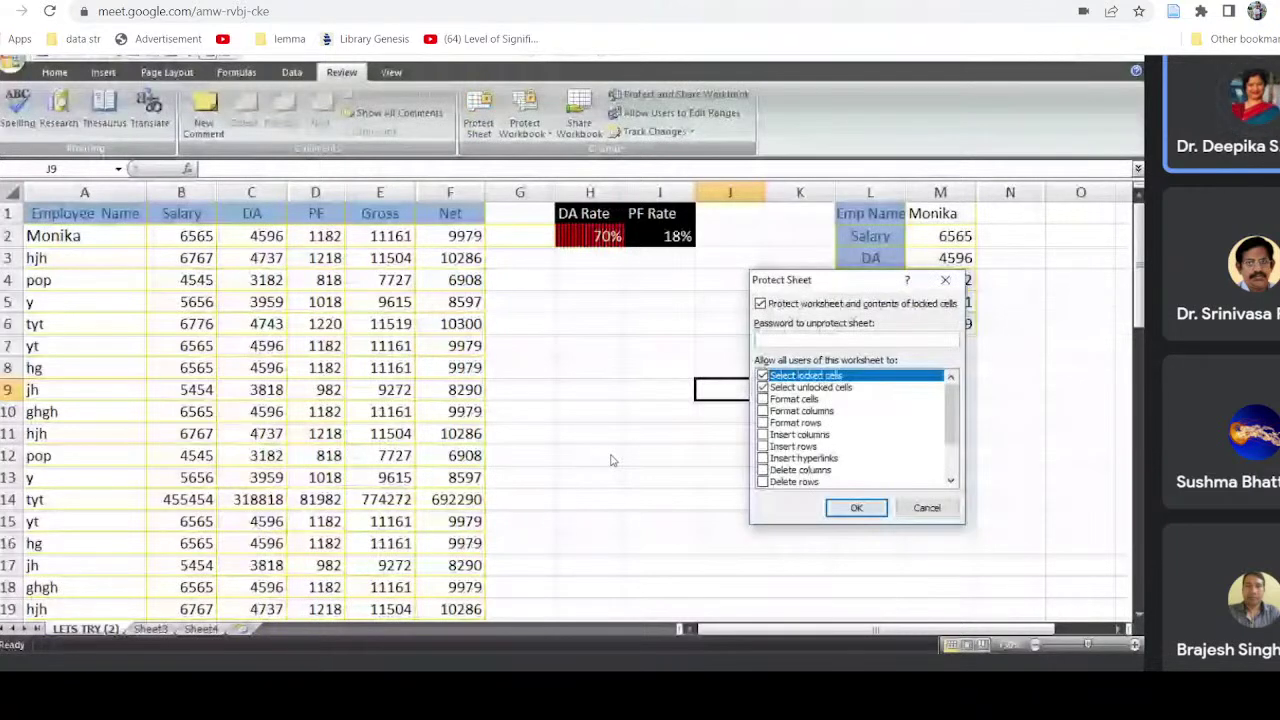
{"action": "type", "text": "123"}
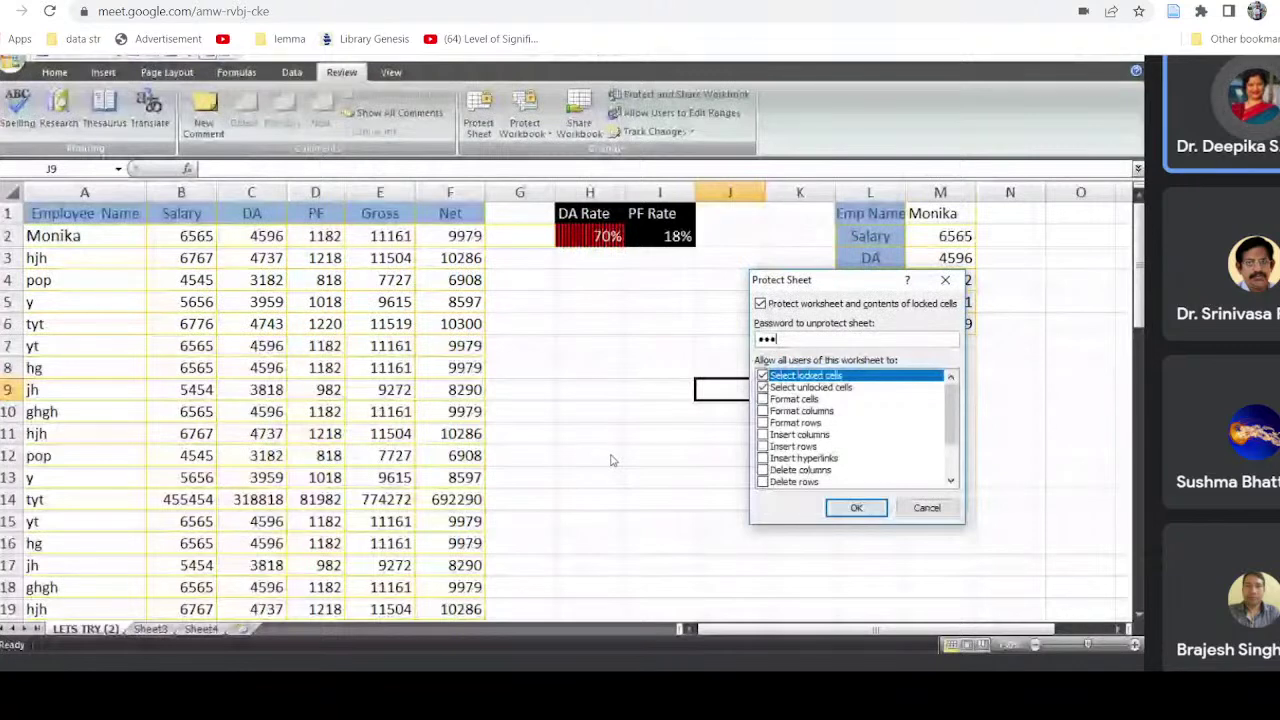
{"action": "type", "text": "4"}
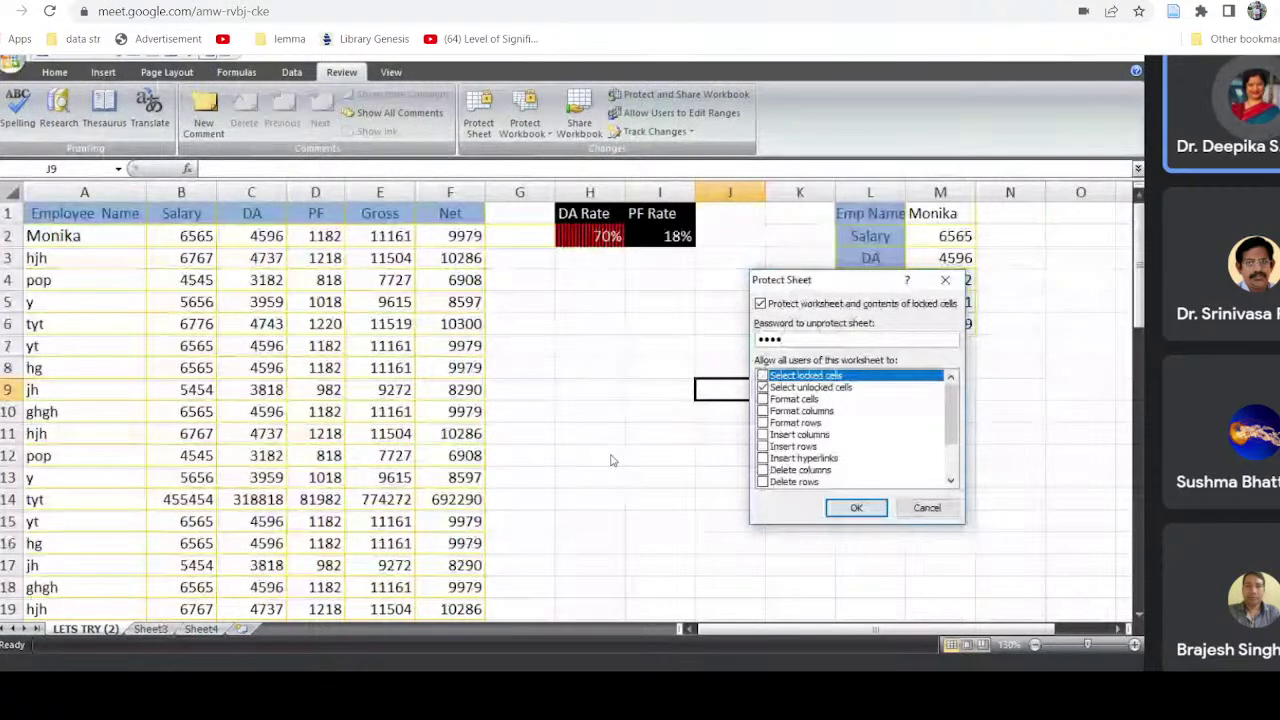
{"action": "left_click", "coordinate": [763, 399]}
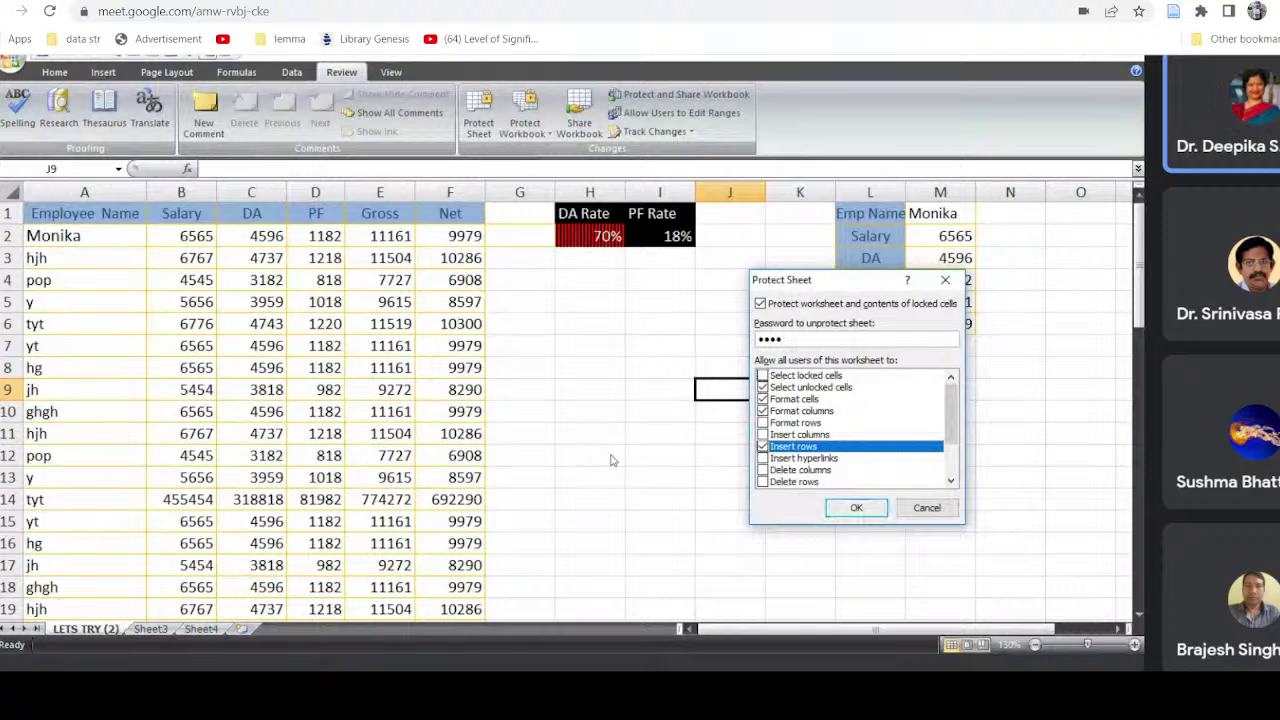
{"action": "key", "text": "Return"}
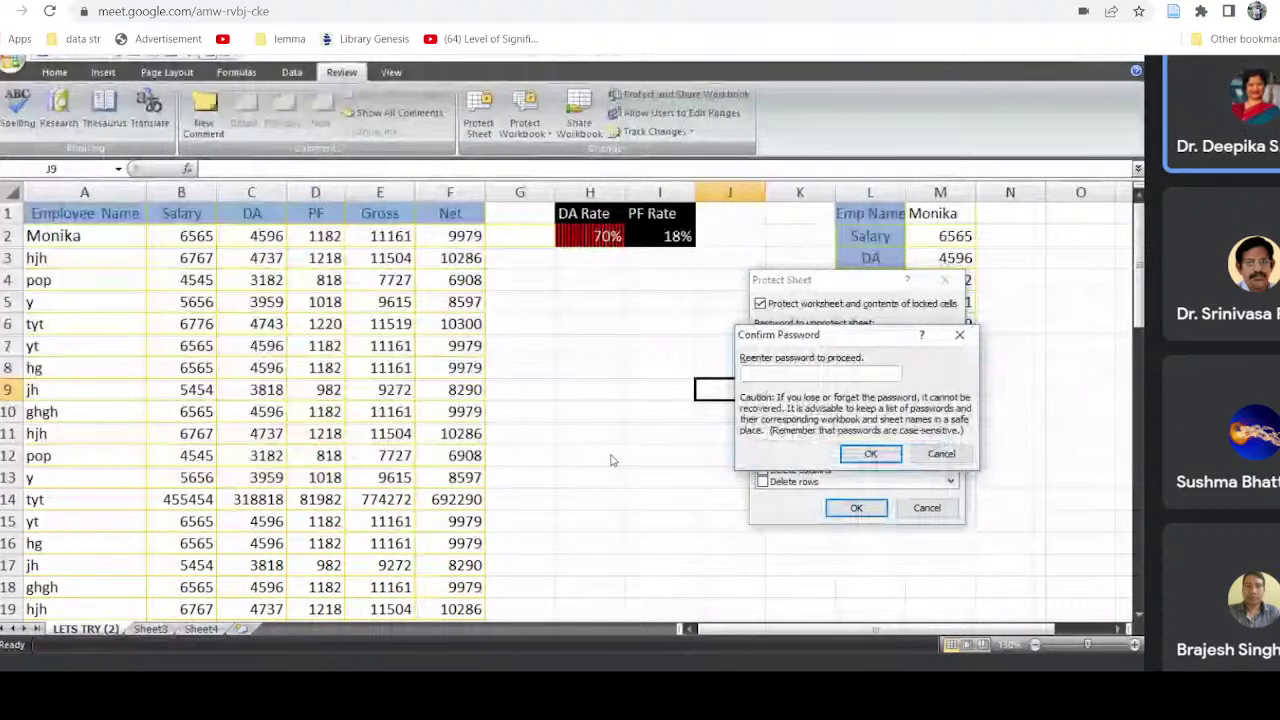
{"action": "left_click", "coordinate": [895, 453]}
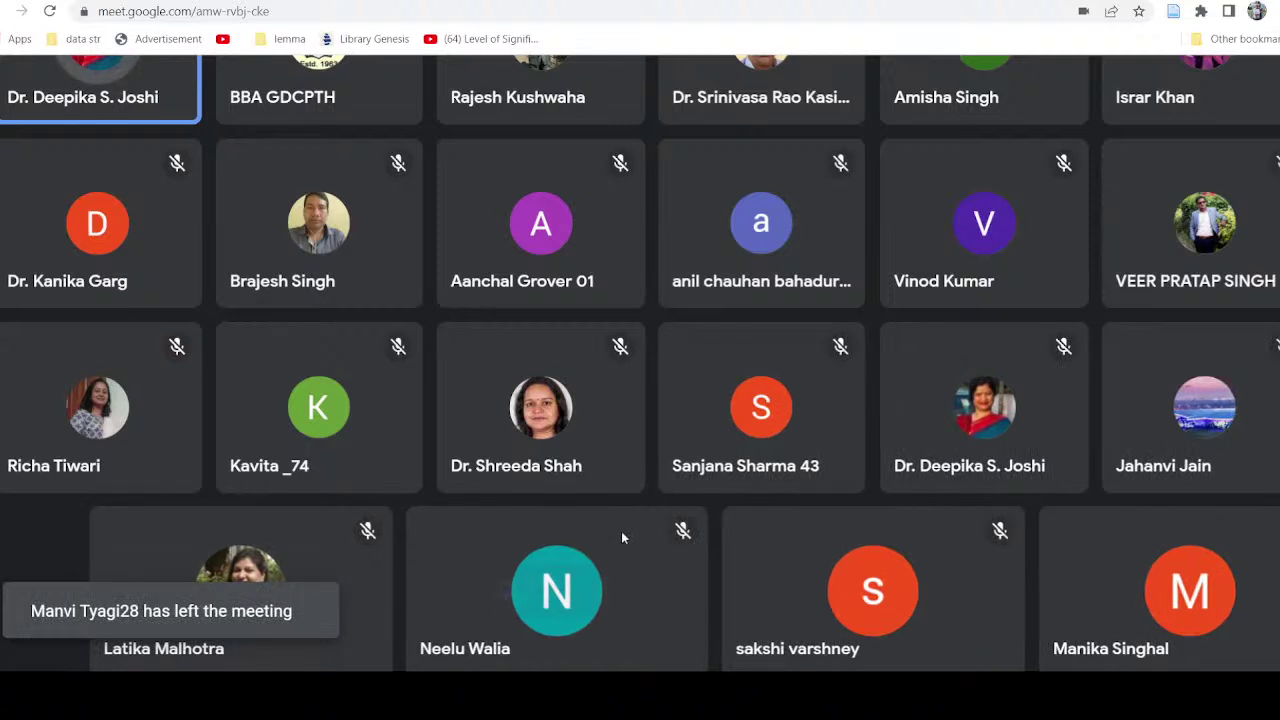
Step: Zoom out to show every participant tile, briefly unmute then re-mute the mic, and dismiss More options
{"action": "mouse_move", "coordinate": [746, 440]}
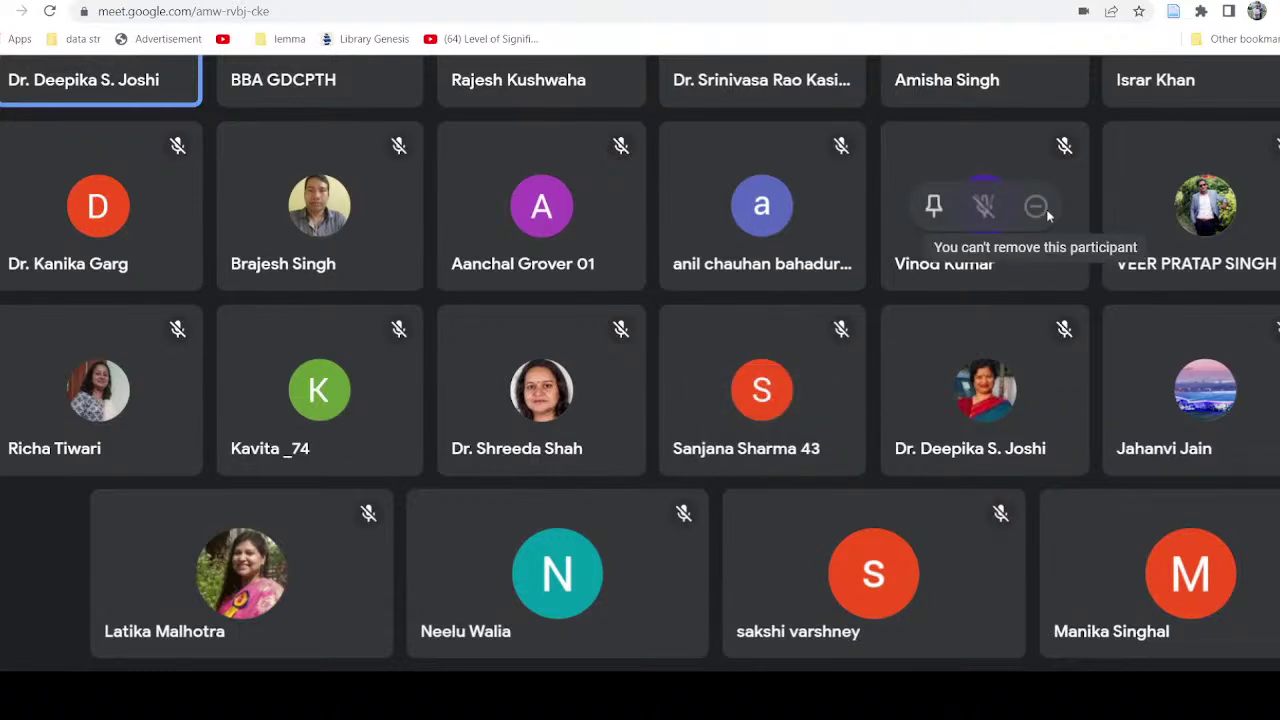
{"action": "scroll", "coordinate": [1046, 210], "scroll_direction": "down", "scroll_amount": 3}
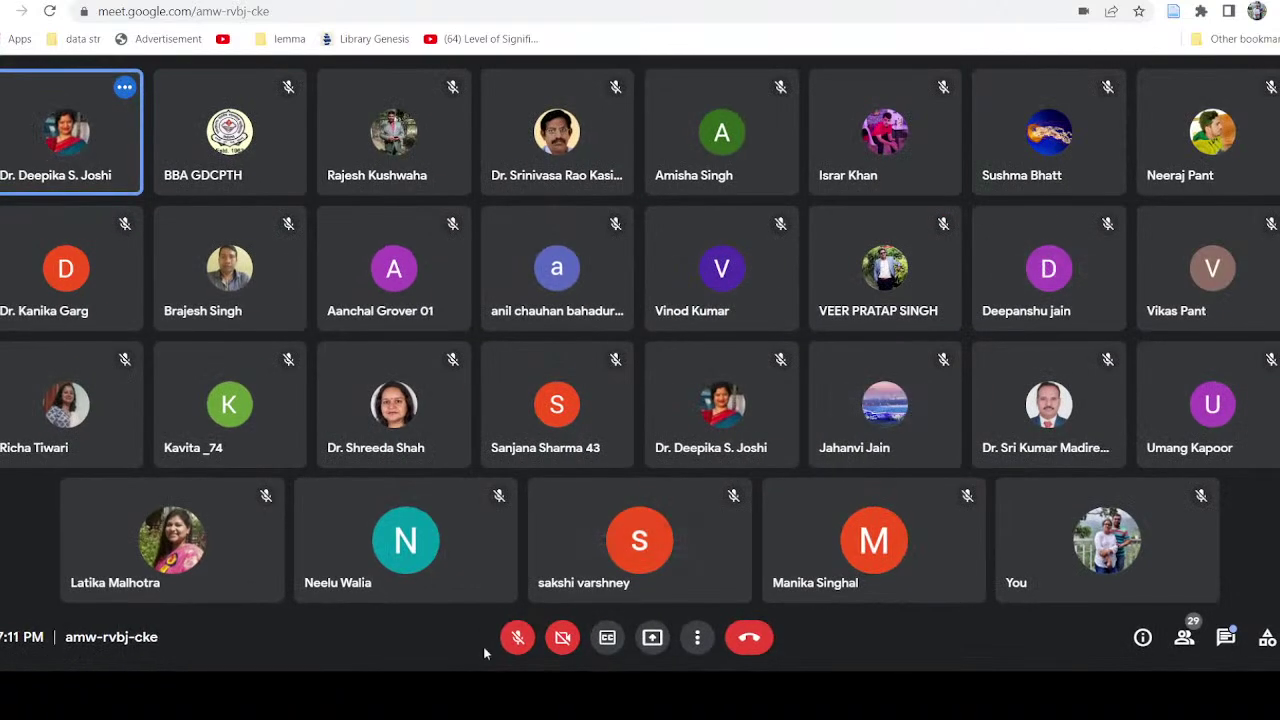
{"action": "left_click", "coordinate": [518, 638]}
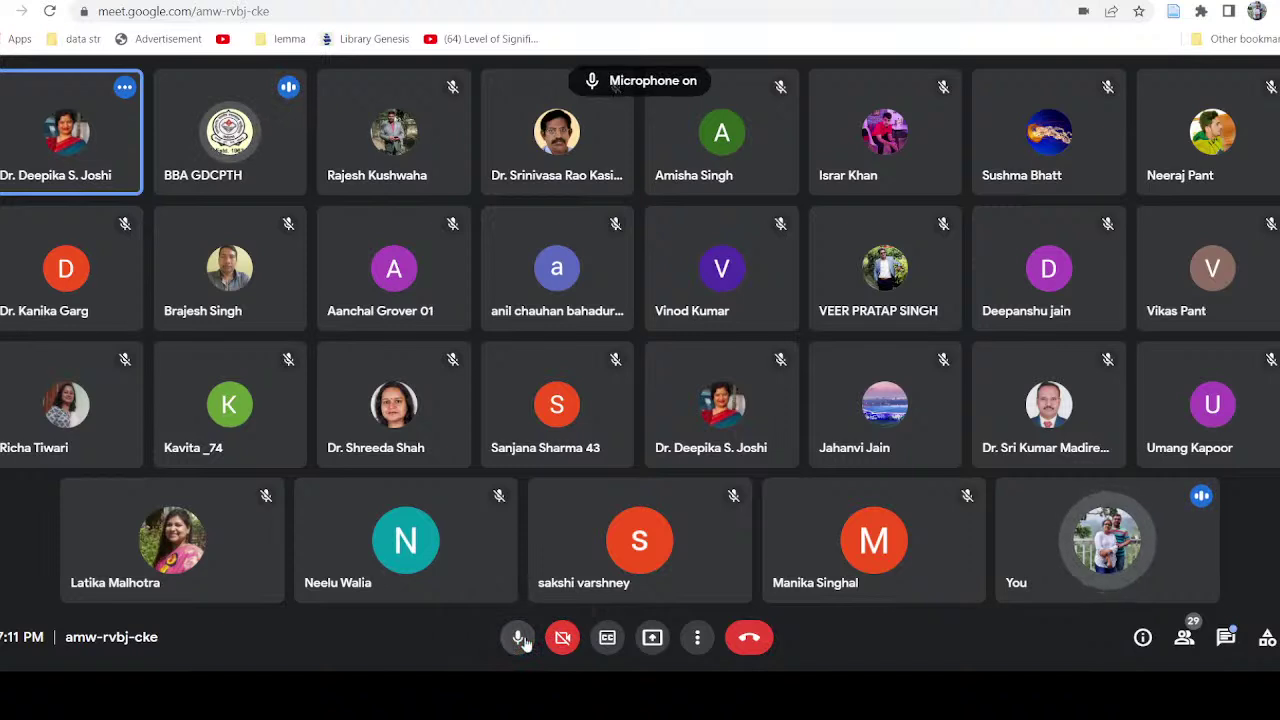
{"action": "left_click", "coordinate": [520, 638]}
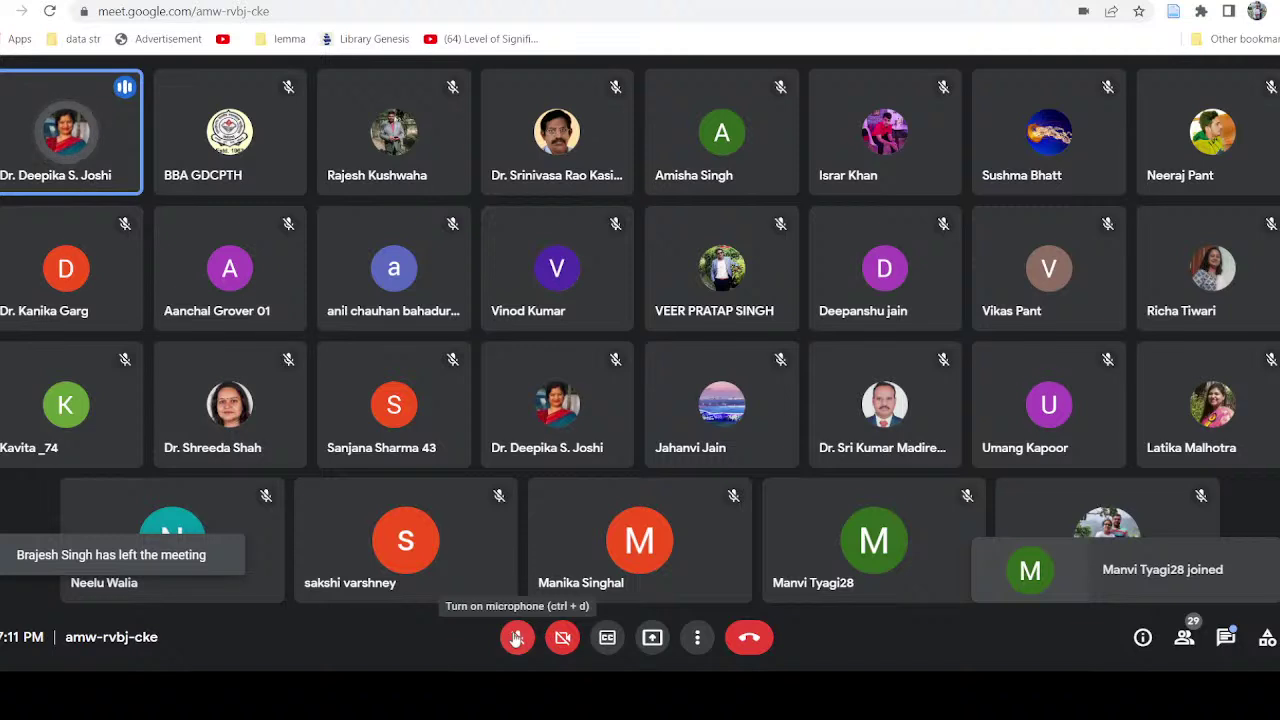
{"action": "left_click", "coordinate": [697, 638]}
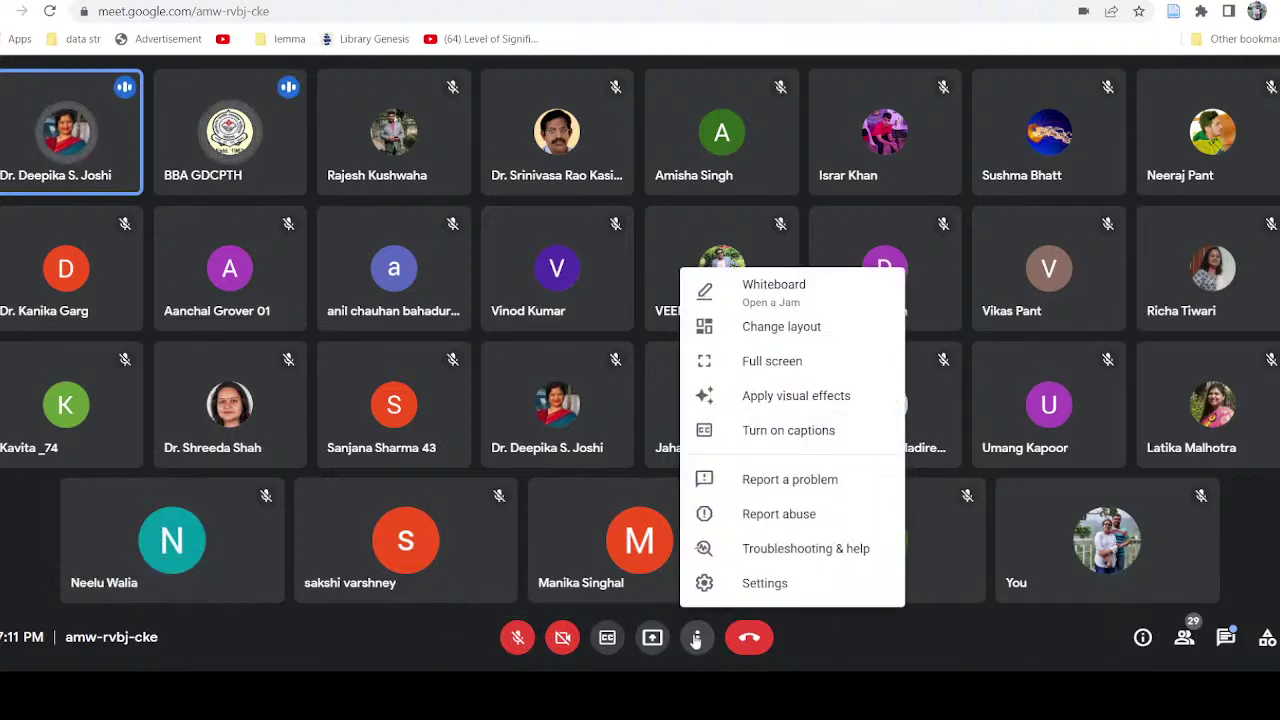
{"action": "left_click", "coordinate": [443, 651]}
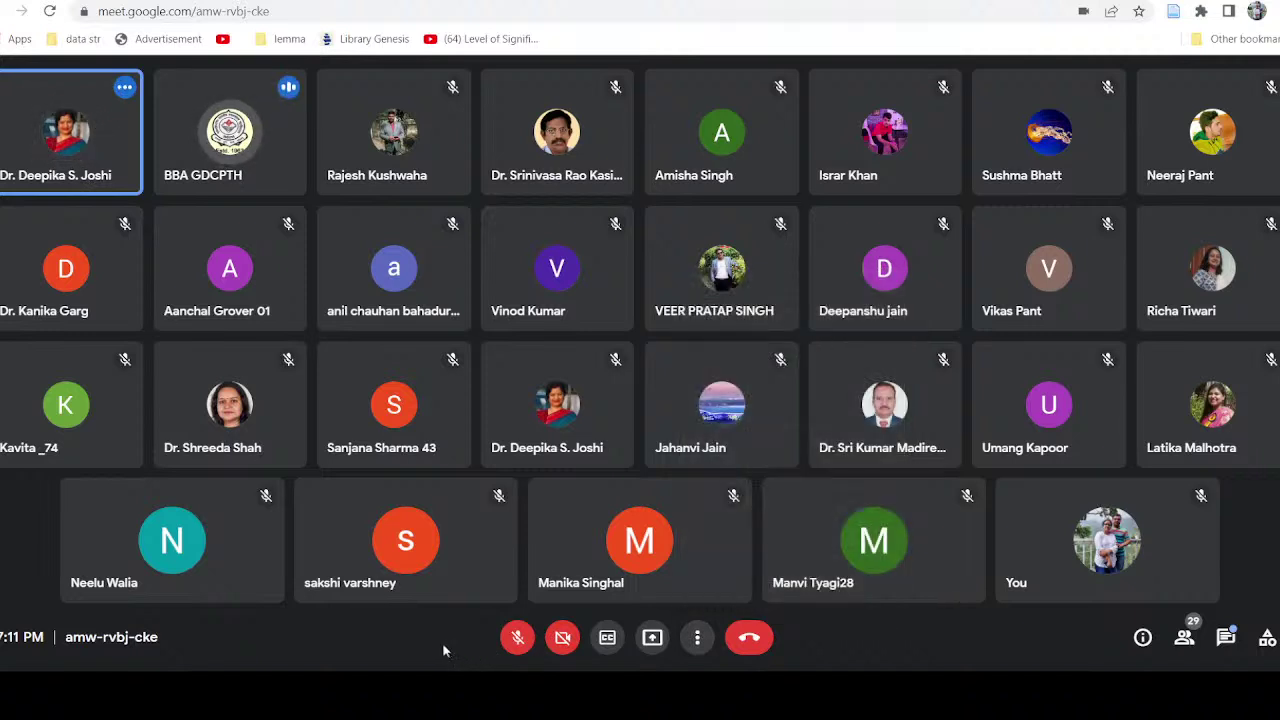